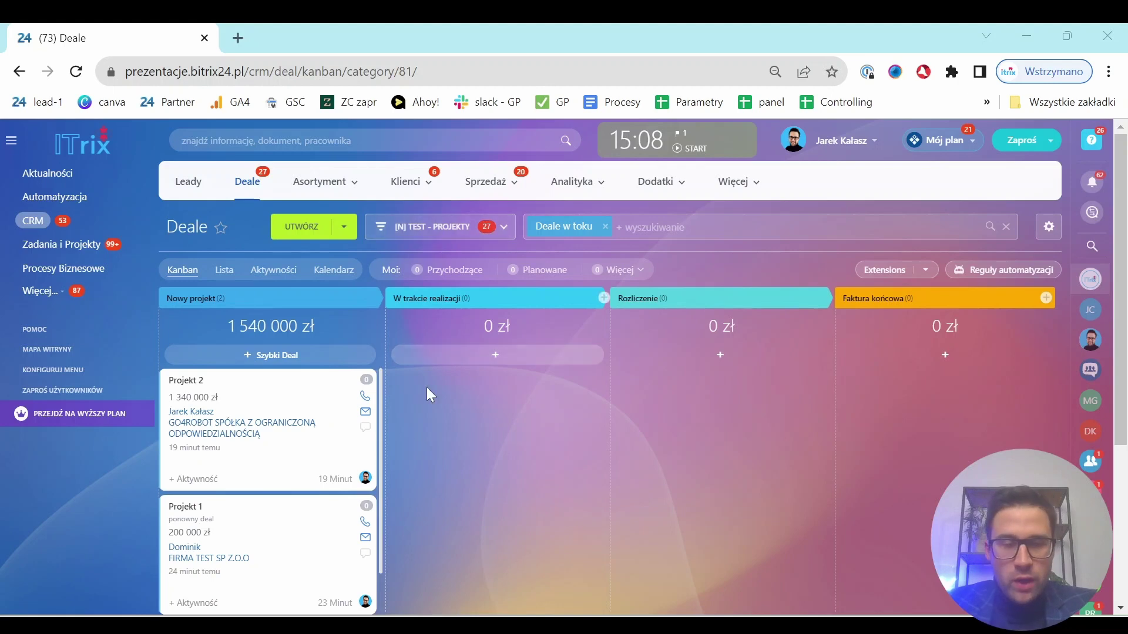
Open the Projekt 2 deal from the Nowy projekt stage of the deals board.
scroll(427, 387, "down", 2)
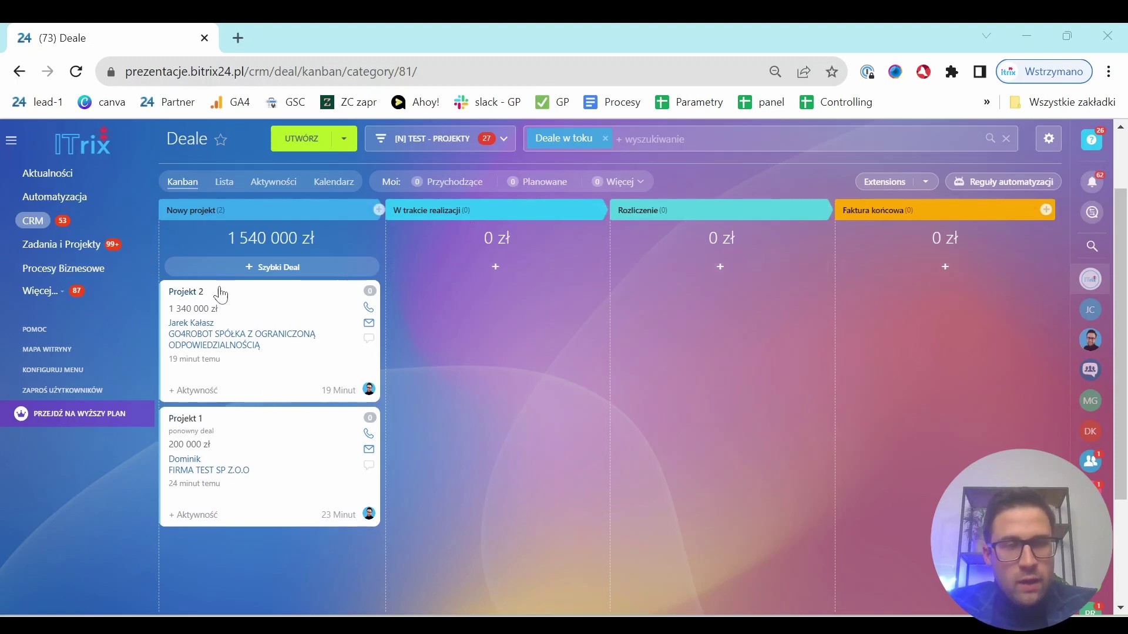
triple_click(219, 231)
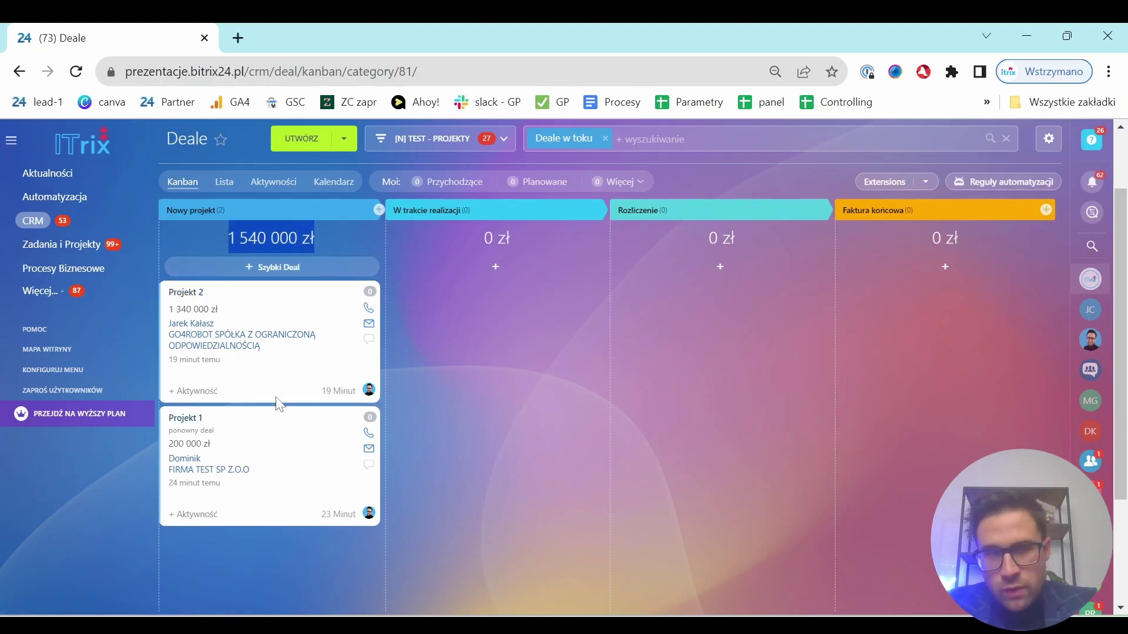
left_click(188, 292)
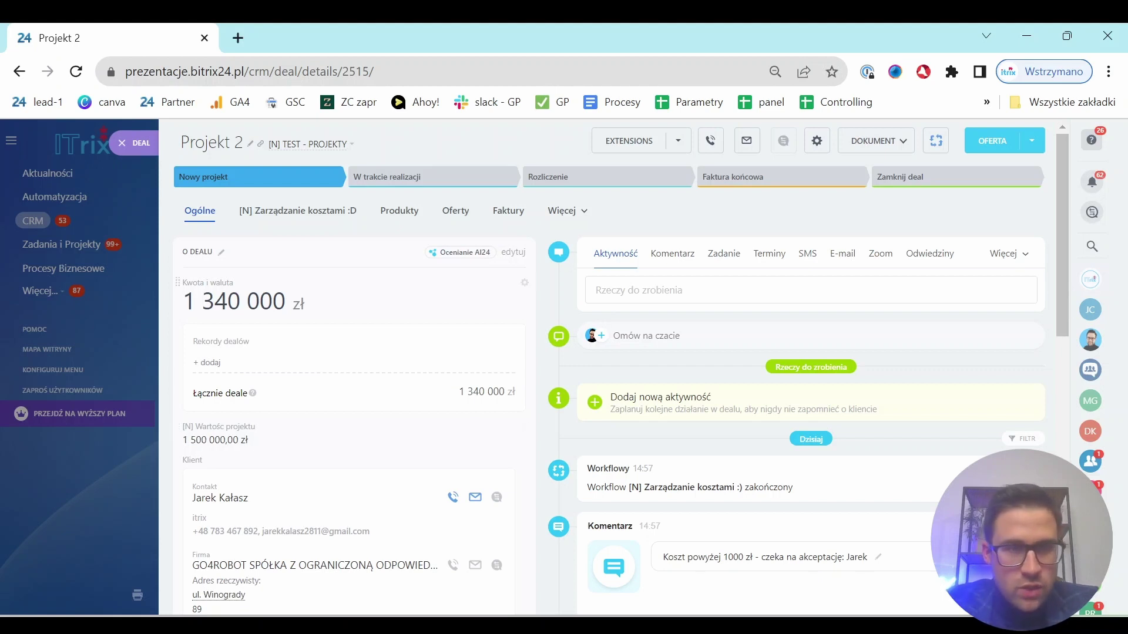
Set the Ekipa field of the deal to ekipa 1.
scroll(281, 282, "down", 2)
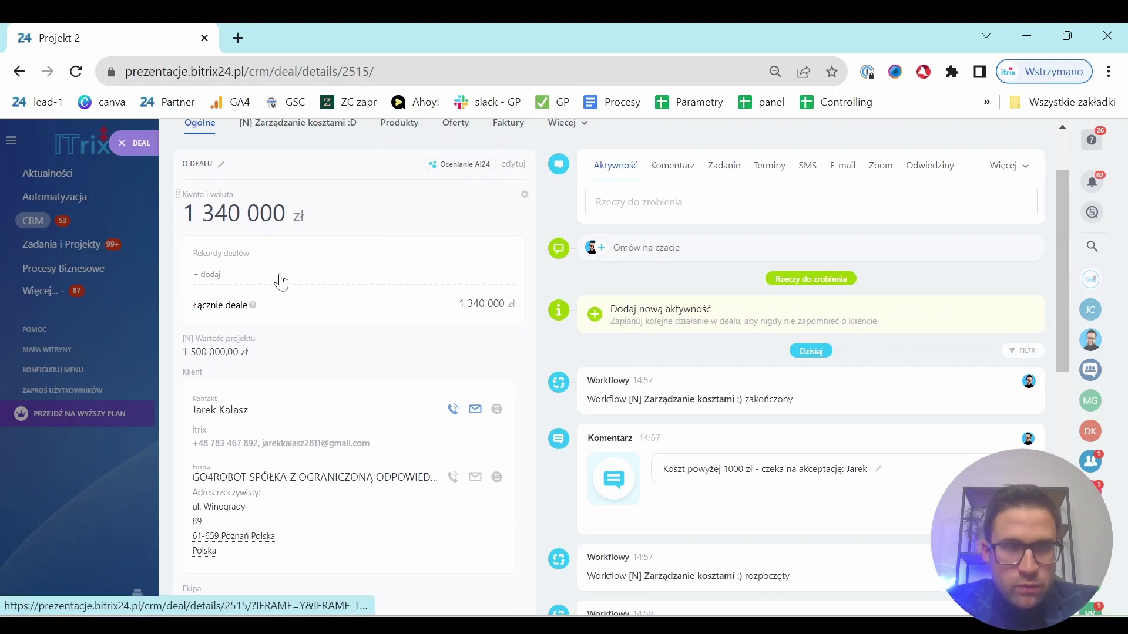
scroll(332, 290, "up", 2)
scroll(311, 317, "down", 4)
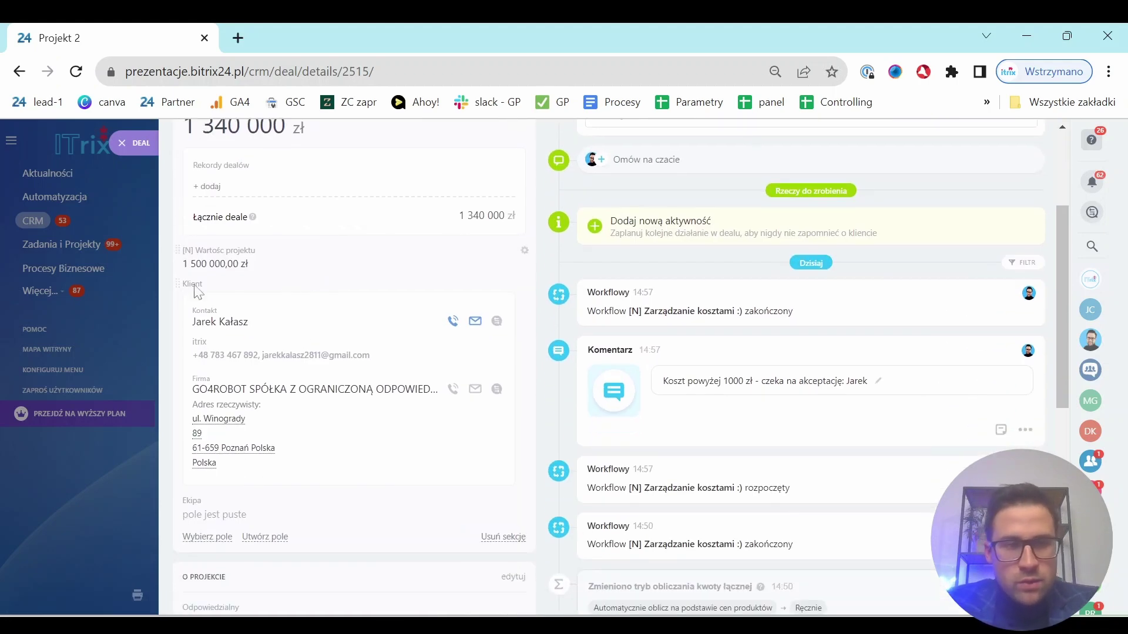
scroll(238, 393, "down", 2)
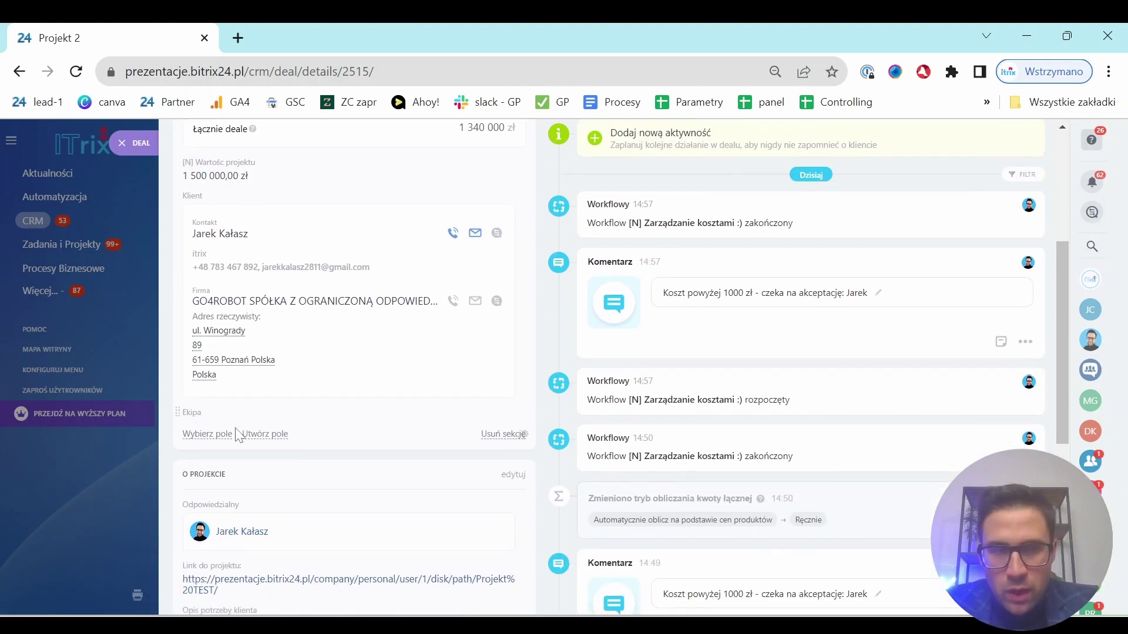
left_click(238, 436)
left_click(264, 433)
left_click(352, 486)
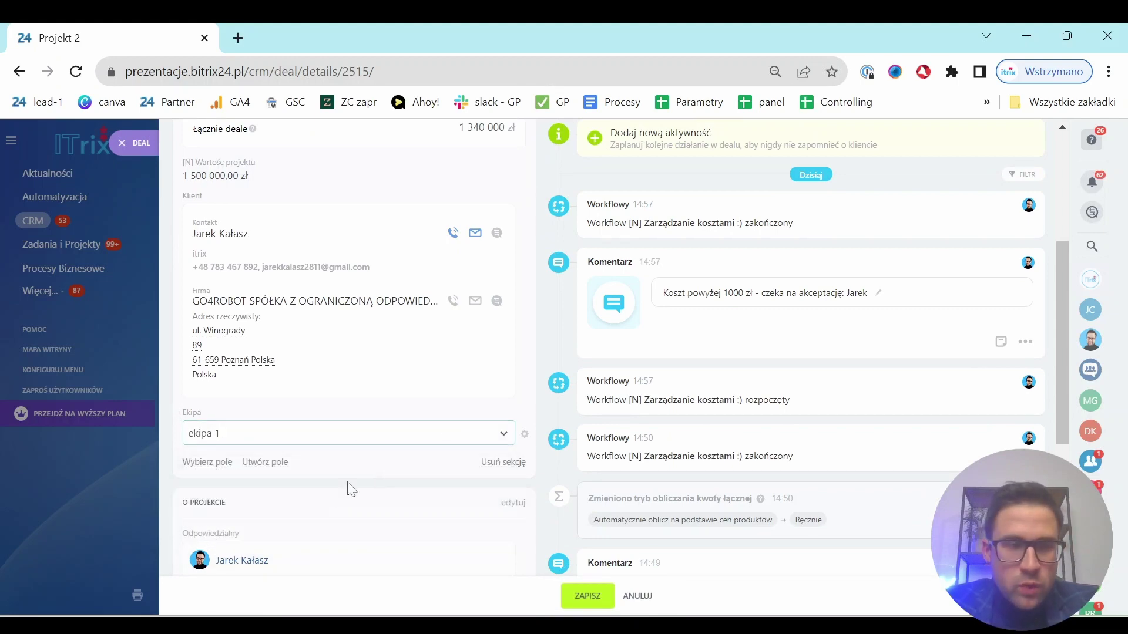
Review the deal's O projekcie section and the field types available for a new custom field there.
scroll(288, 423, "down", 4)
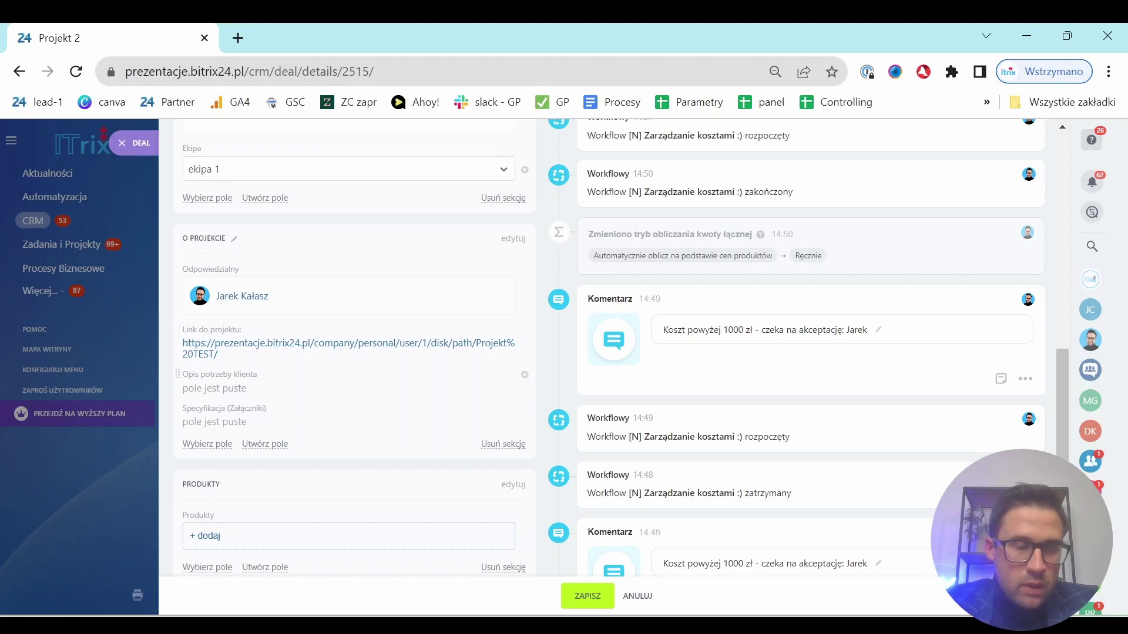
scroll(320, 410, "up", 3)
scroll(321, 410, "down", 3)
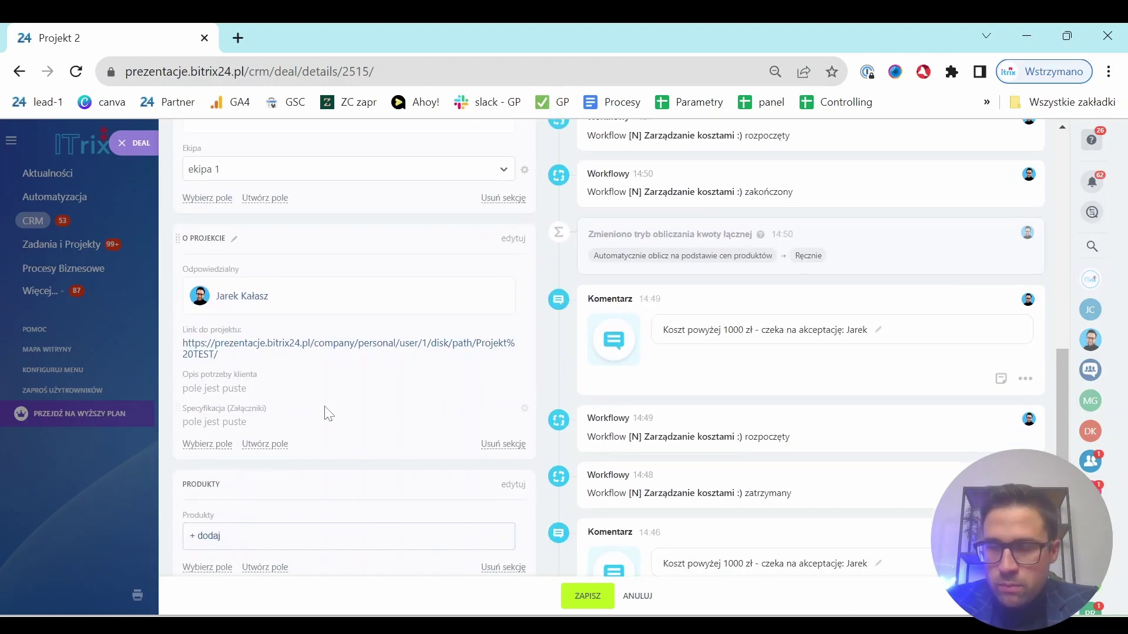
left_click(268, 453)
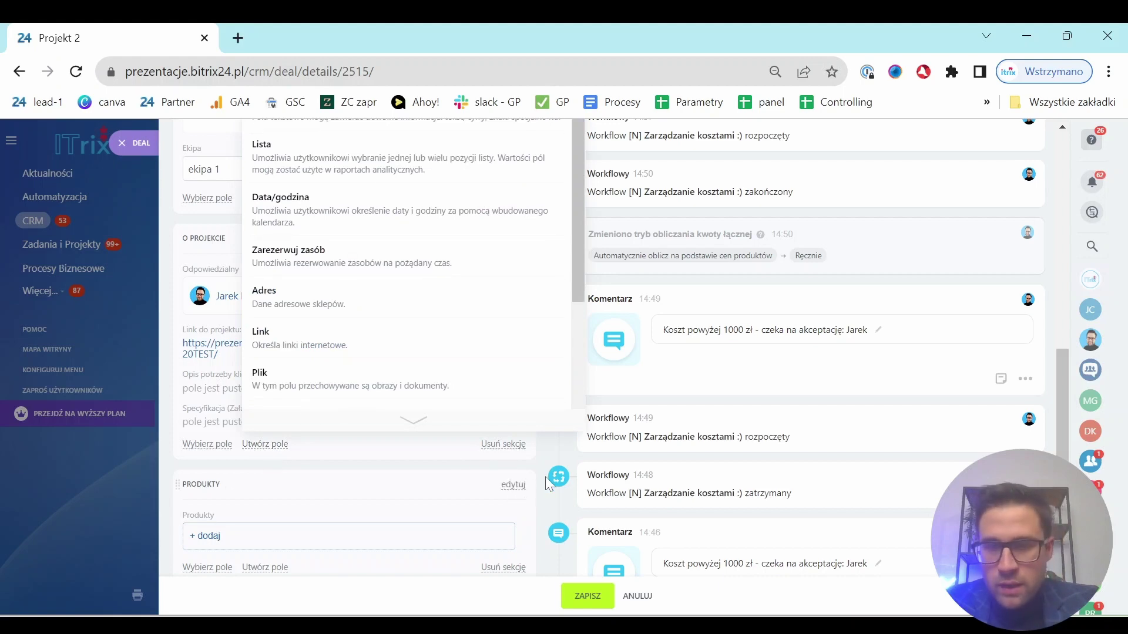
left_click(547, 461)
scroll(509, 464, "up", 10)
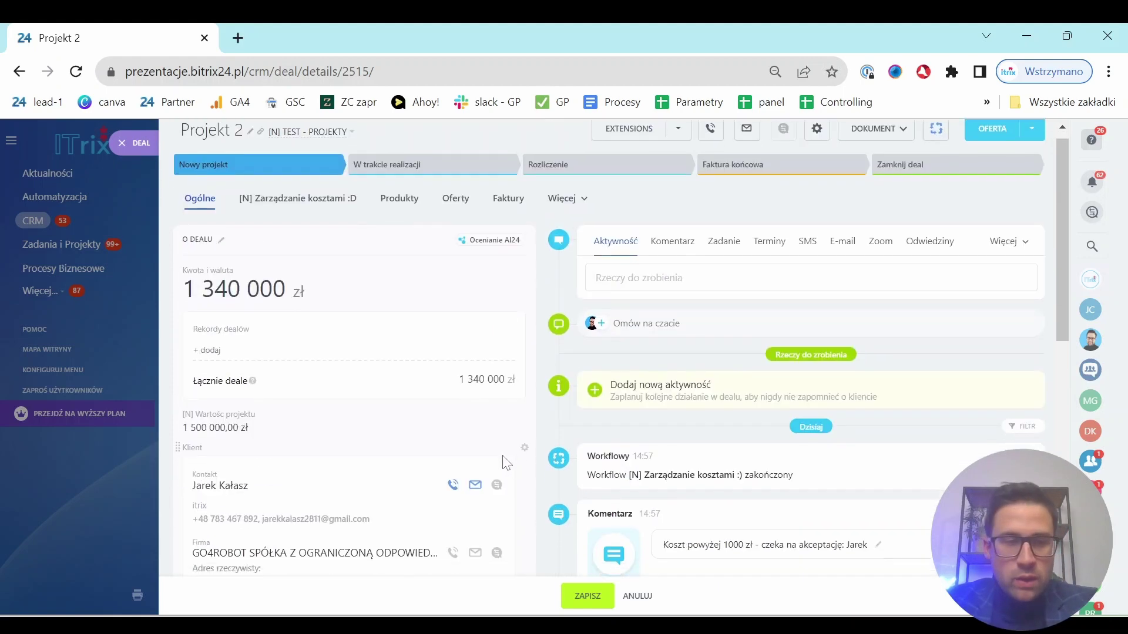
Open the Opis potrzeby klienta and Specyfikacja (Załączniki) fields of the project section for editing.
scroll(509, 464, "down", 7)
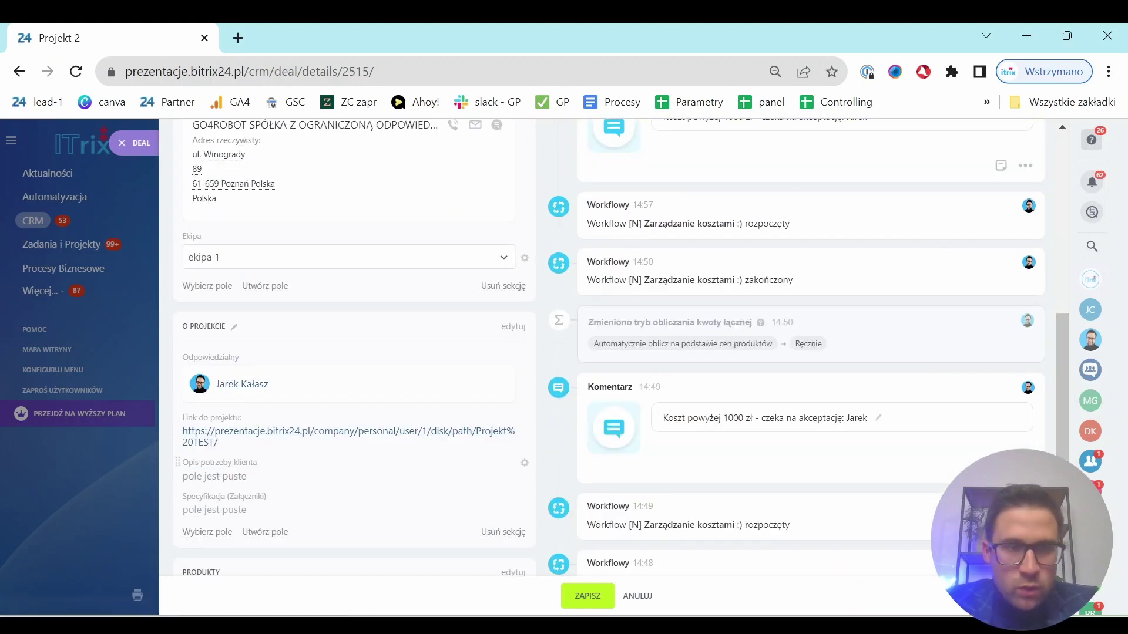
left_click(214, 476)
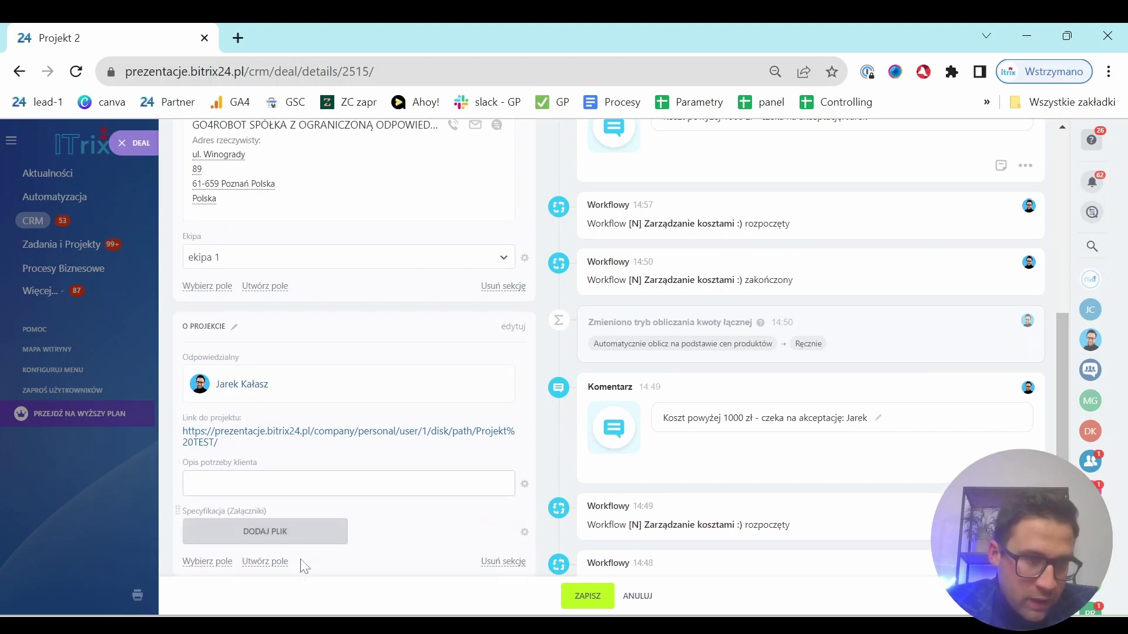
scroll(302, 561, "up", 2)
scroll(556, 373, "up", 5)
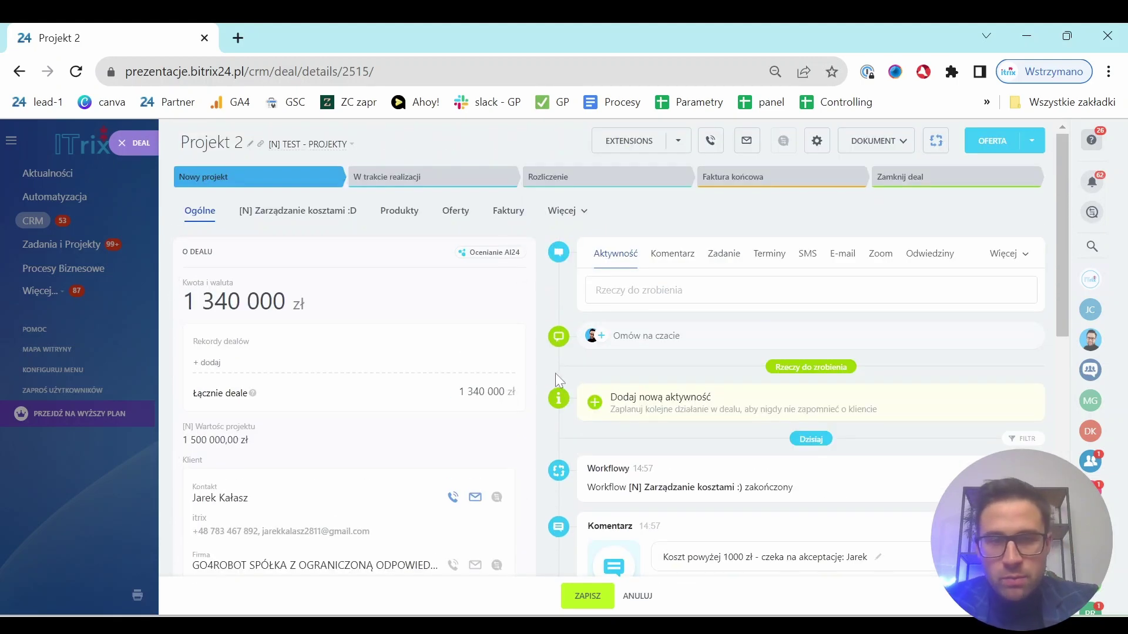
Examine the cost entries in the deal's [N] Zarządzanie kosztami list and compare them with the deal amount and project value.
left_click(299, 220)
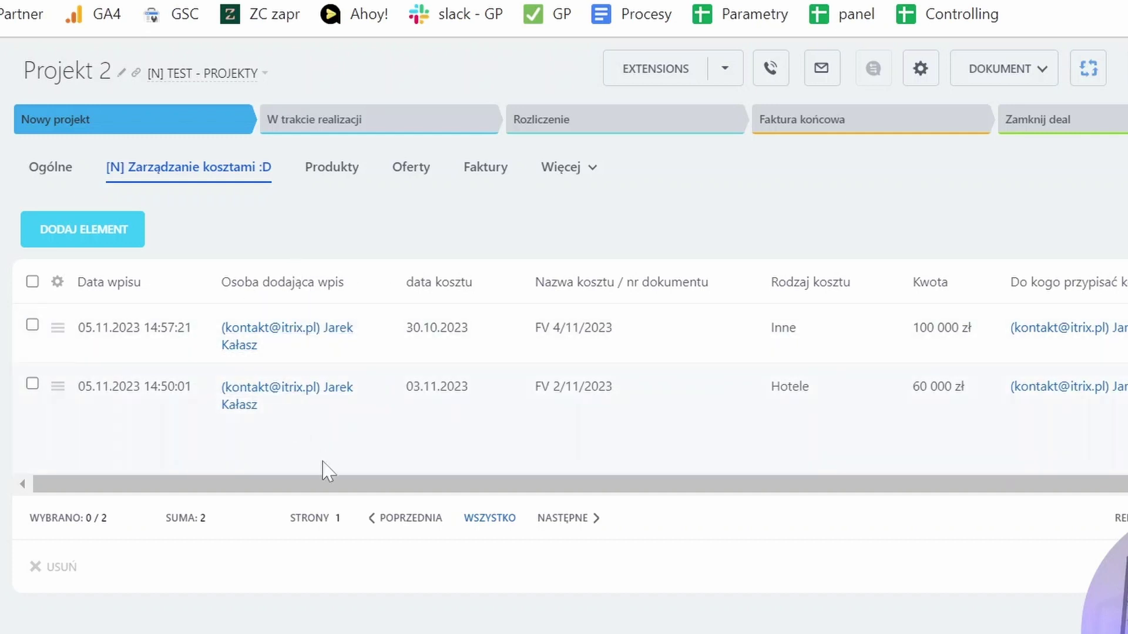
left_click_drag(312, 485, 348, 487)
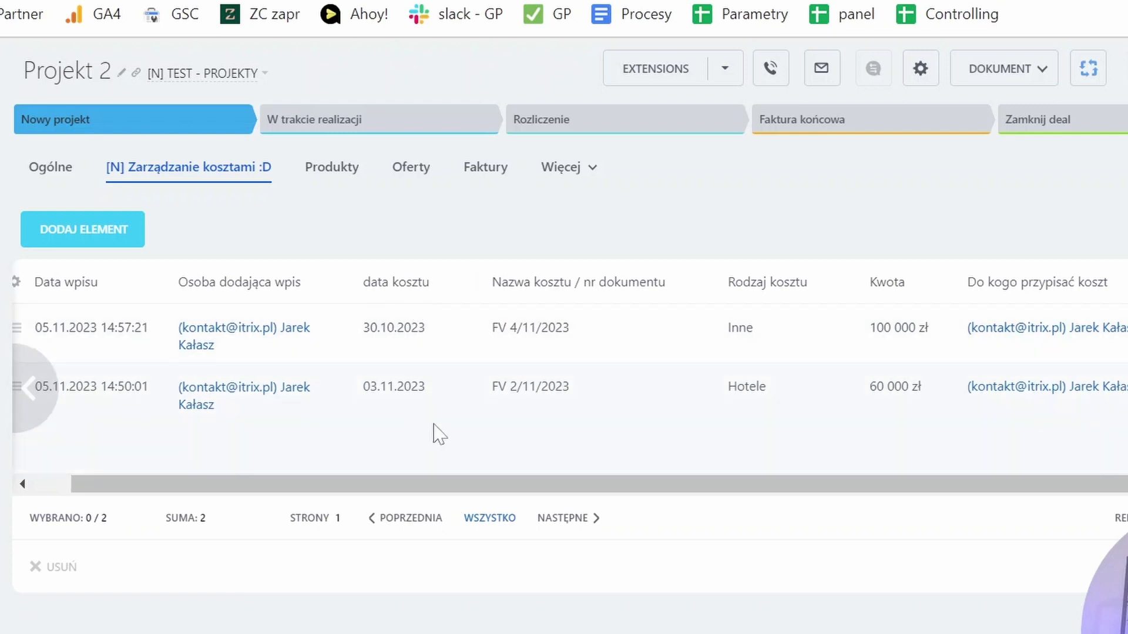
left_click_drag(438, 486, 483, 486)
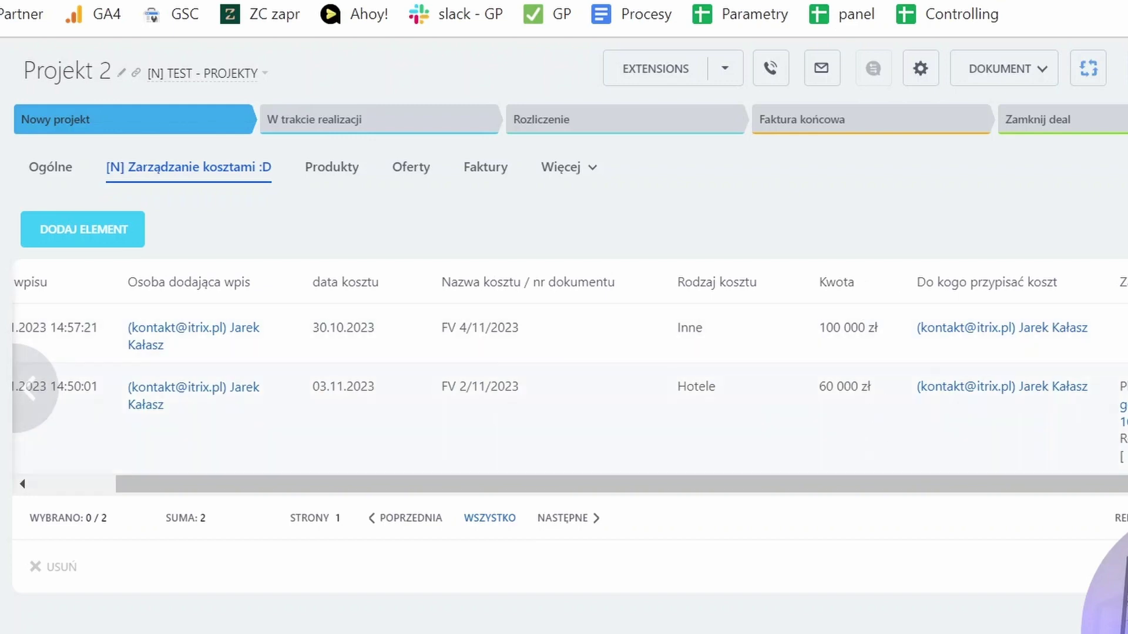
left_click(70, 187)
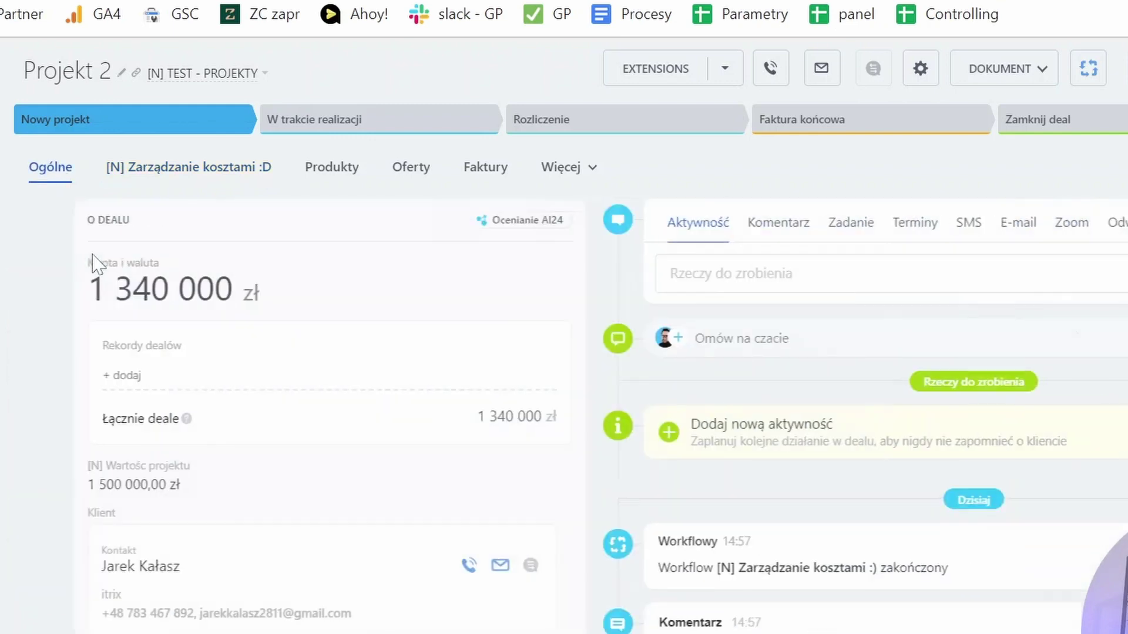
left_click(238, 175)
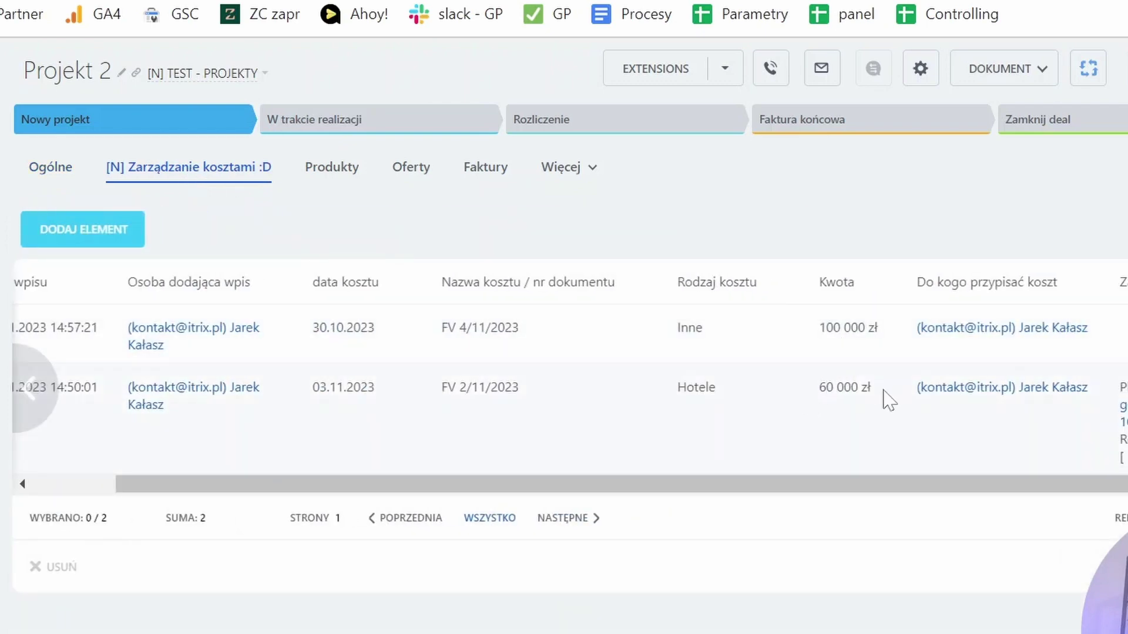
left_click(55, 188)
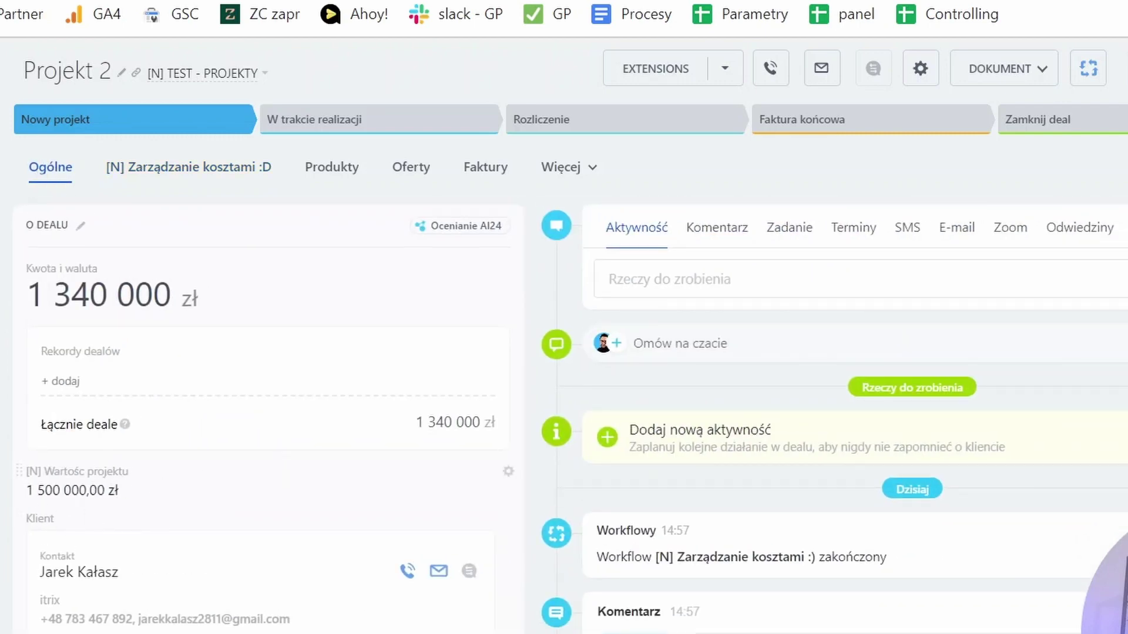
left_click(203, 177)
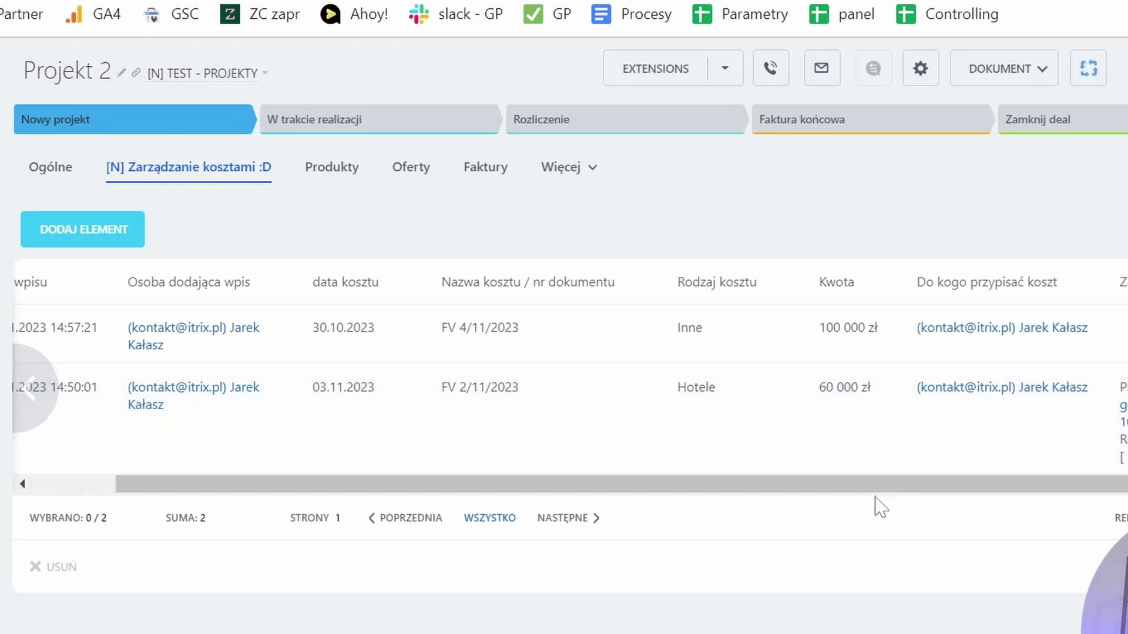
left_click_drag(871, 484, 496, 483)
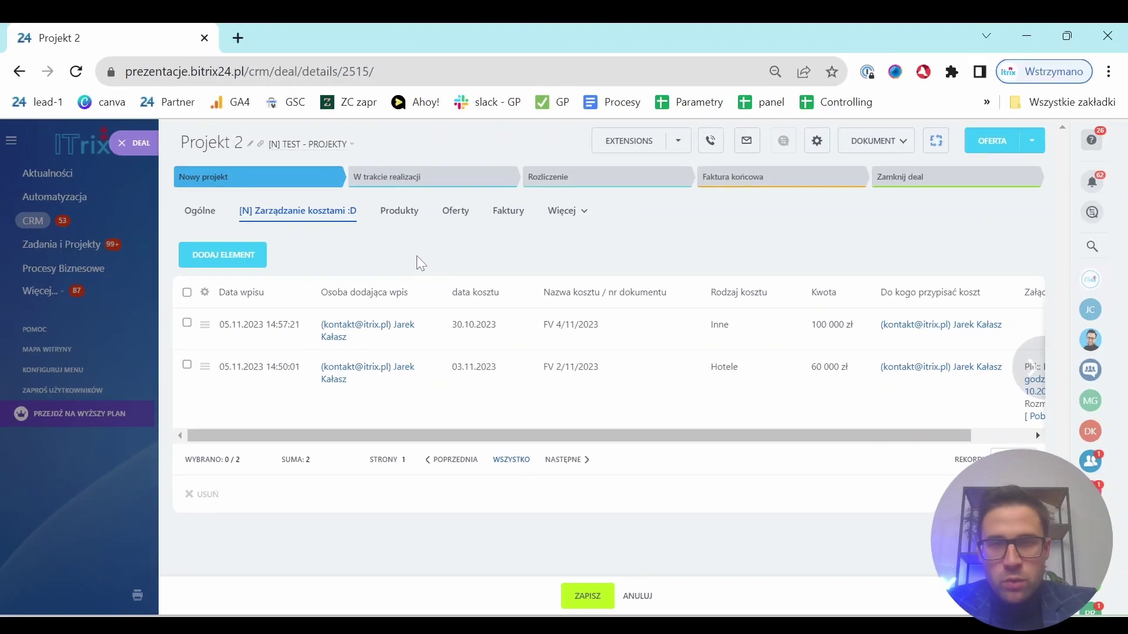
Save the deal's general details and move the deal to the W trakcie realizacji stage.
left_click(198, 211)
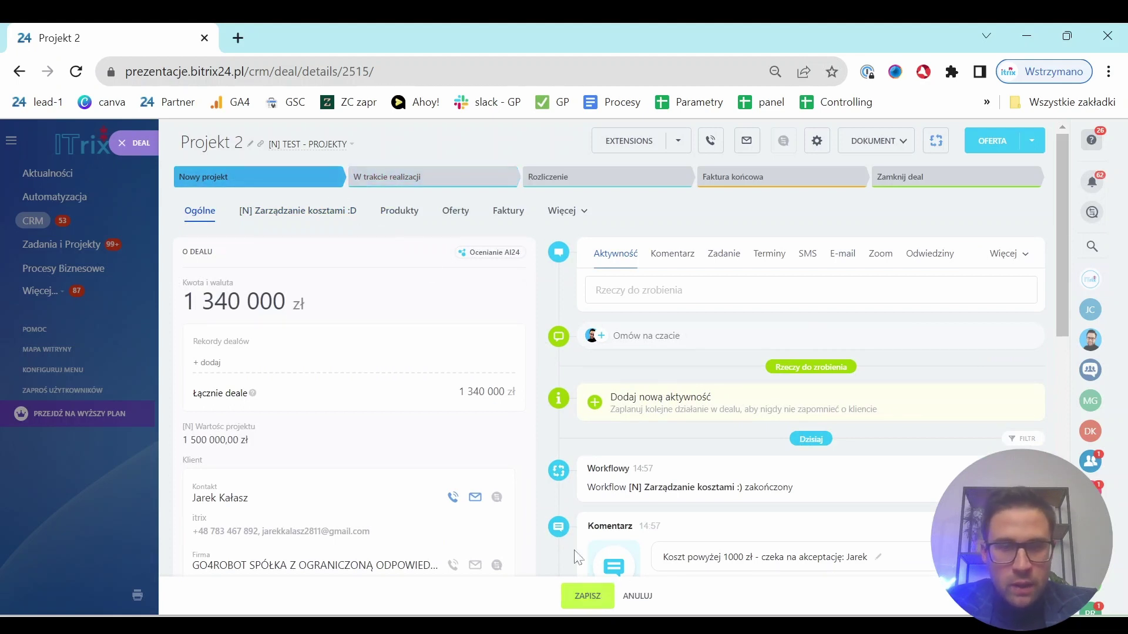
left_click(456, 177)
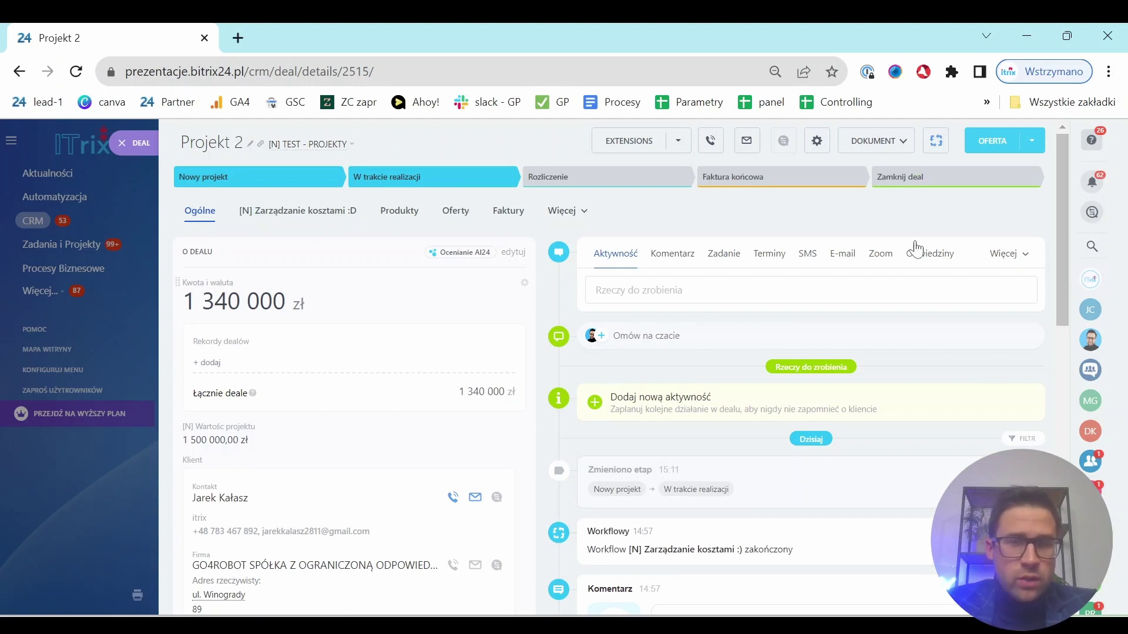
Start the [N] Zarządzanie kosztami workflow on the deal and enter cost name fv 21/11/2023 with value 10 000 Złoty.
left_click(937, 147)
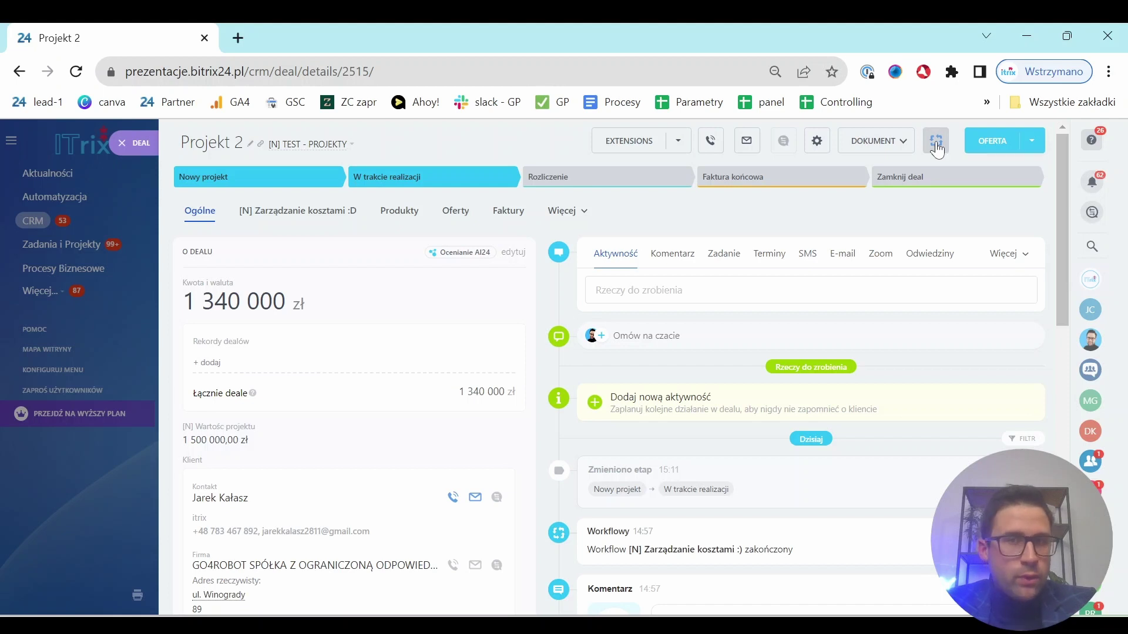
left_click(947, 172)
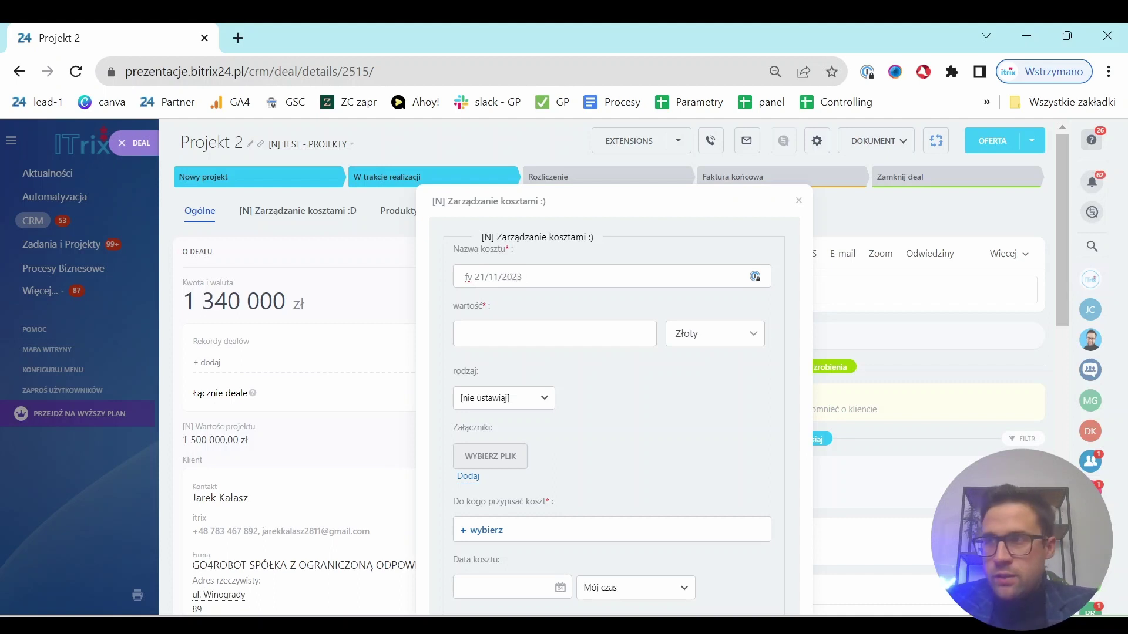
left_click(554, 333)
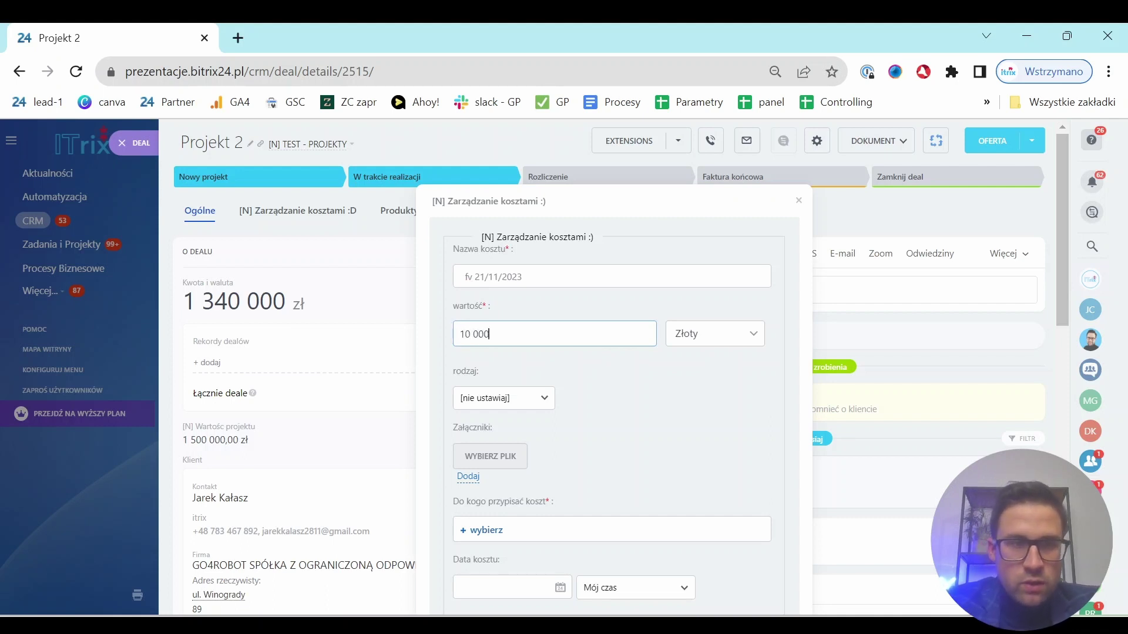
Set the cost type (rodzaj) to Hotele in the cost form.
left_click(543, 400)
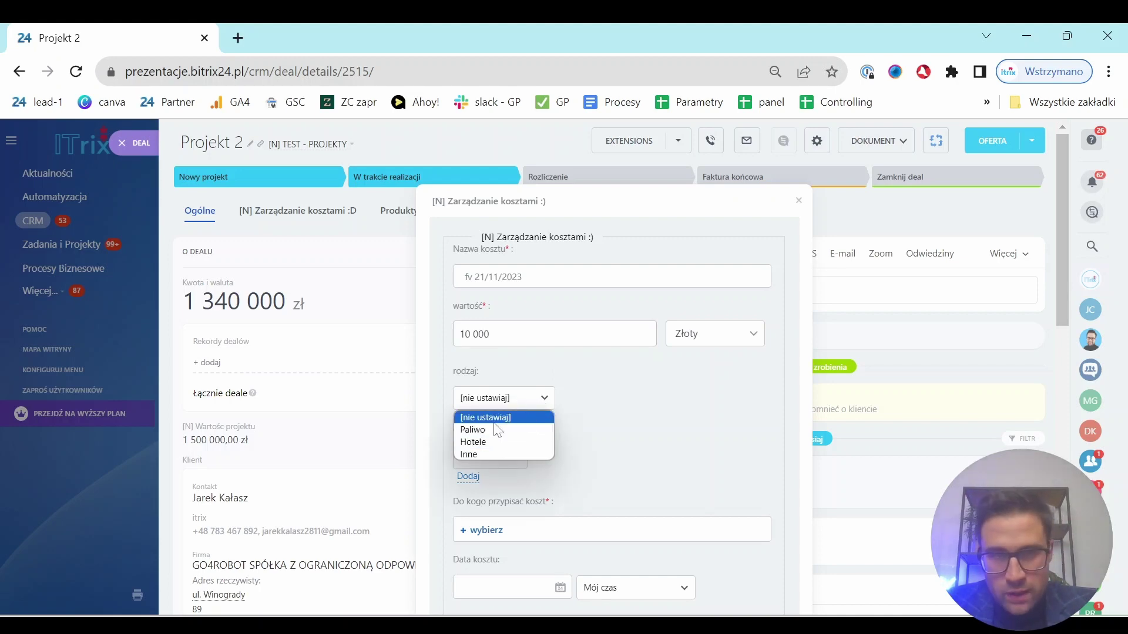
left_click(643, 401)
scroll(642, 401, "down", 5)
scroll(668, 347, "up", 2)
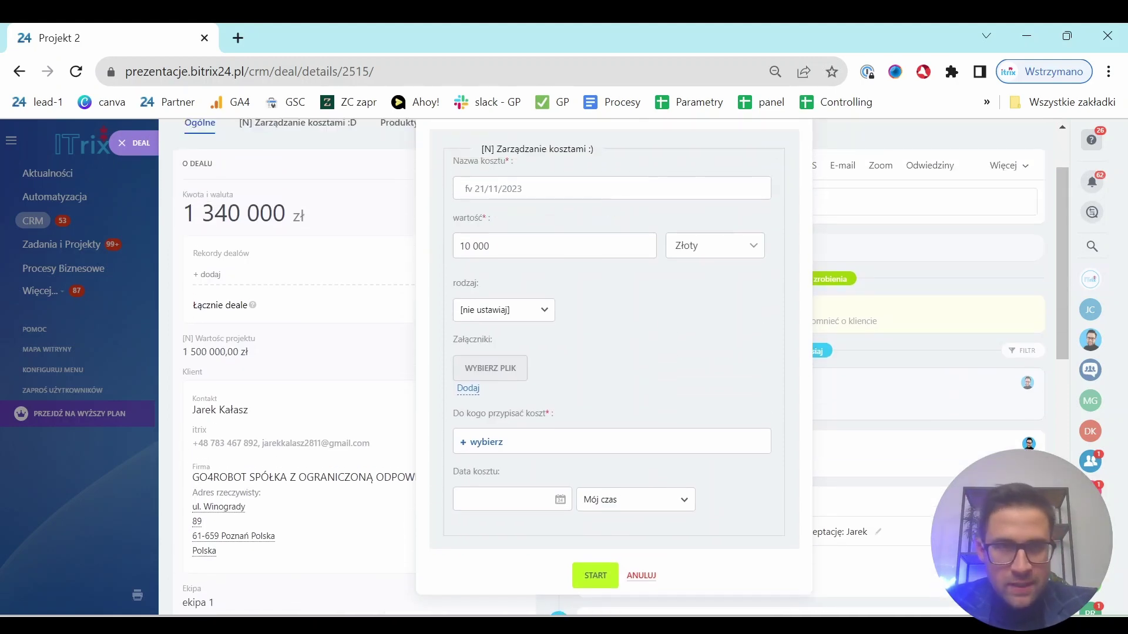
left_click(555, 245)
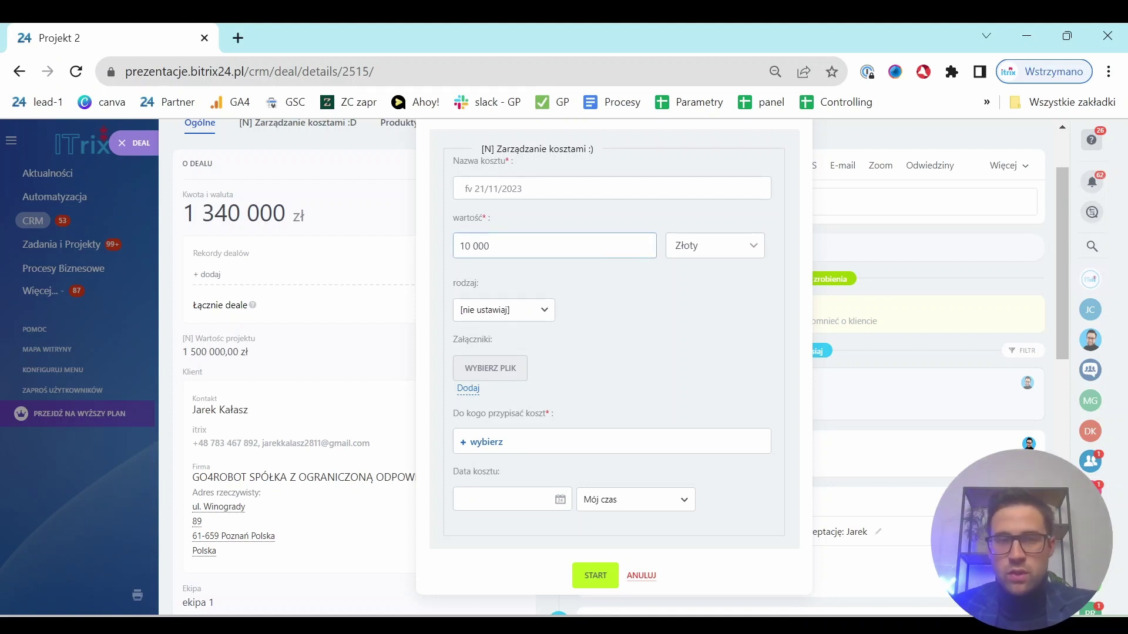
left_click(509, 312)
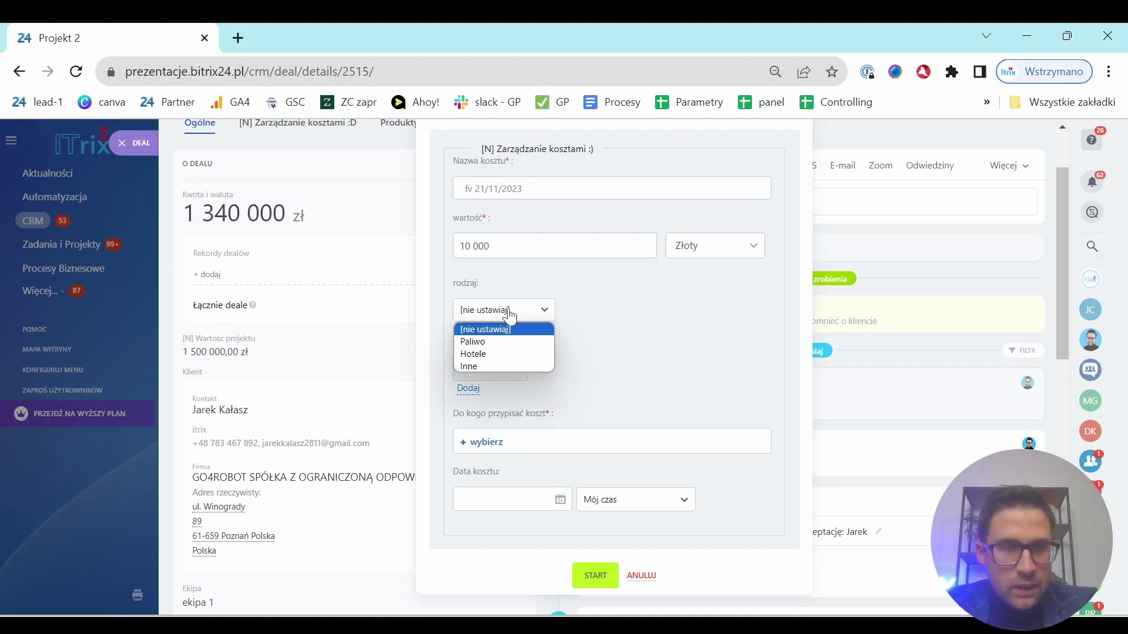
left_click(513, 354)
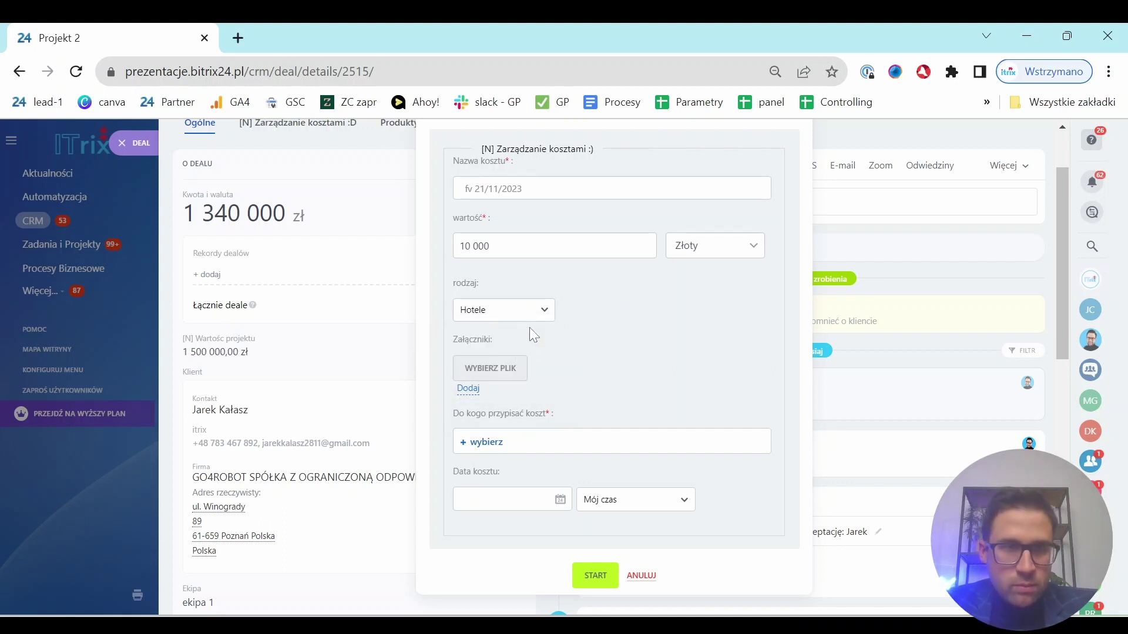
Attach the file Faktura 21 from the Pobrane folder to the cost form.
left_click(504, 377)
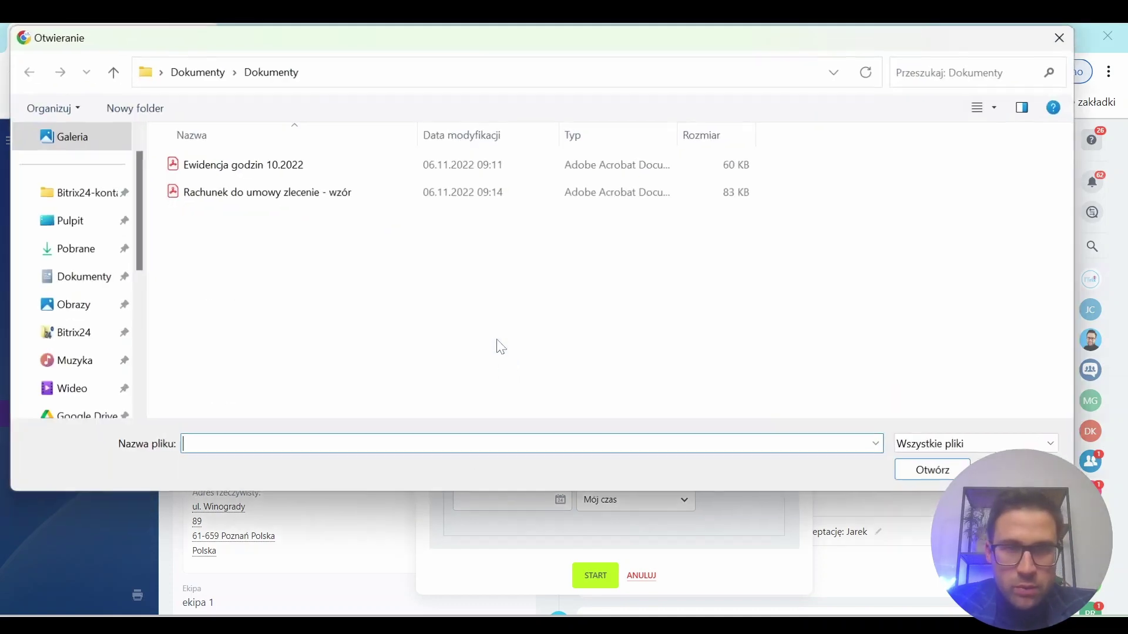
left_click(74, 250)
left_click(224, 292)
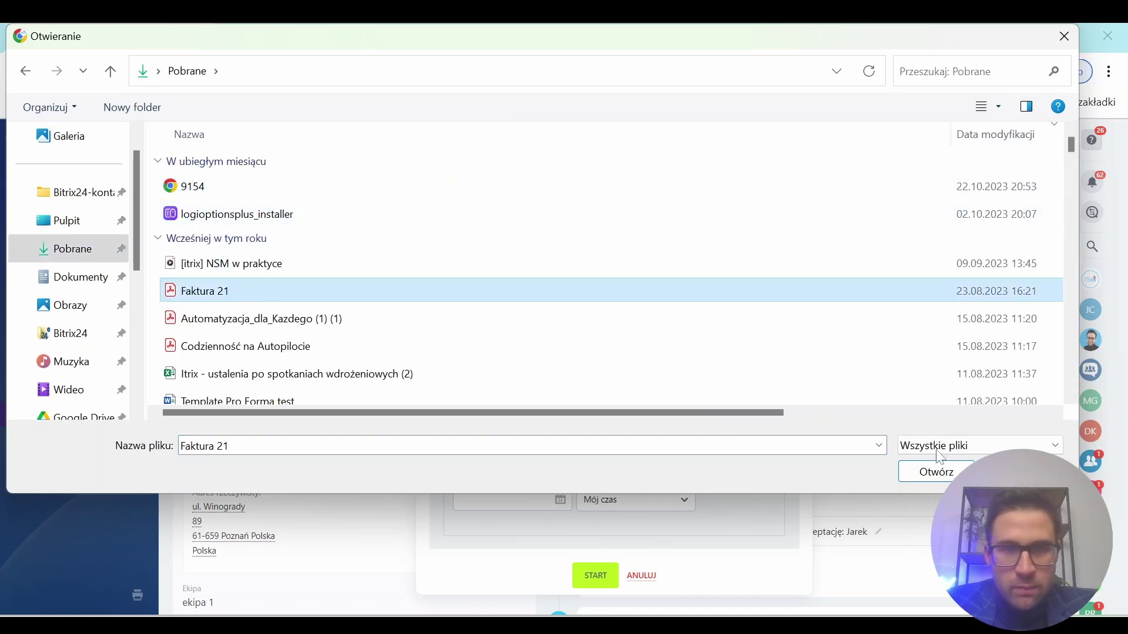
left_click(934, 472)
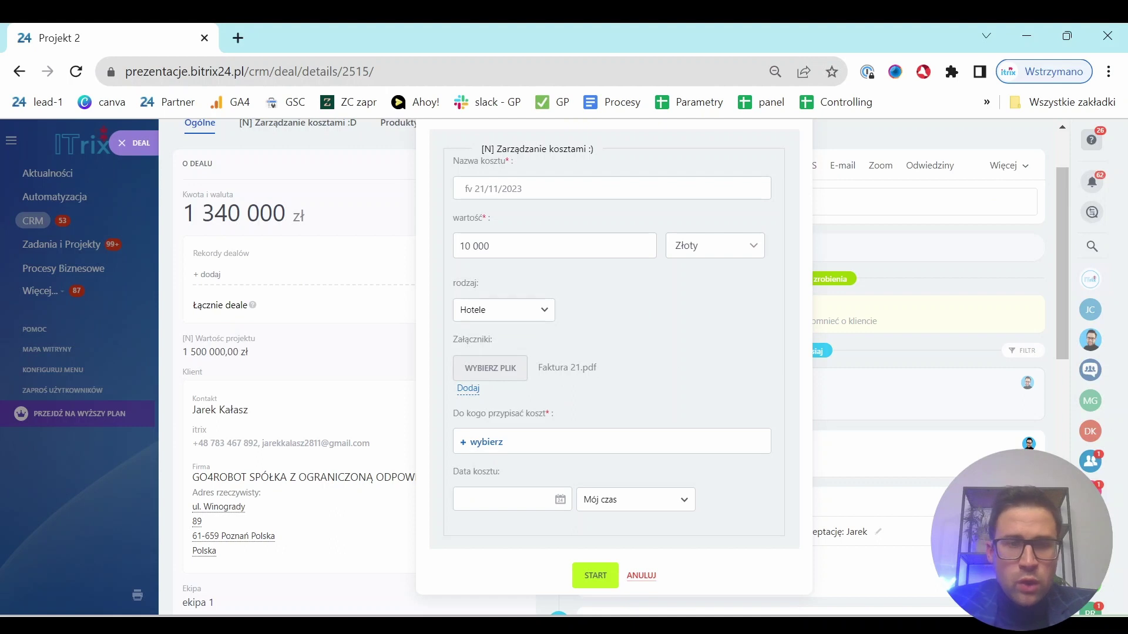
Assign the cost to the first employee in the selection list and set the cost date to 02.11.2023.
left_click(482, 442)
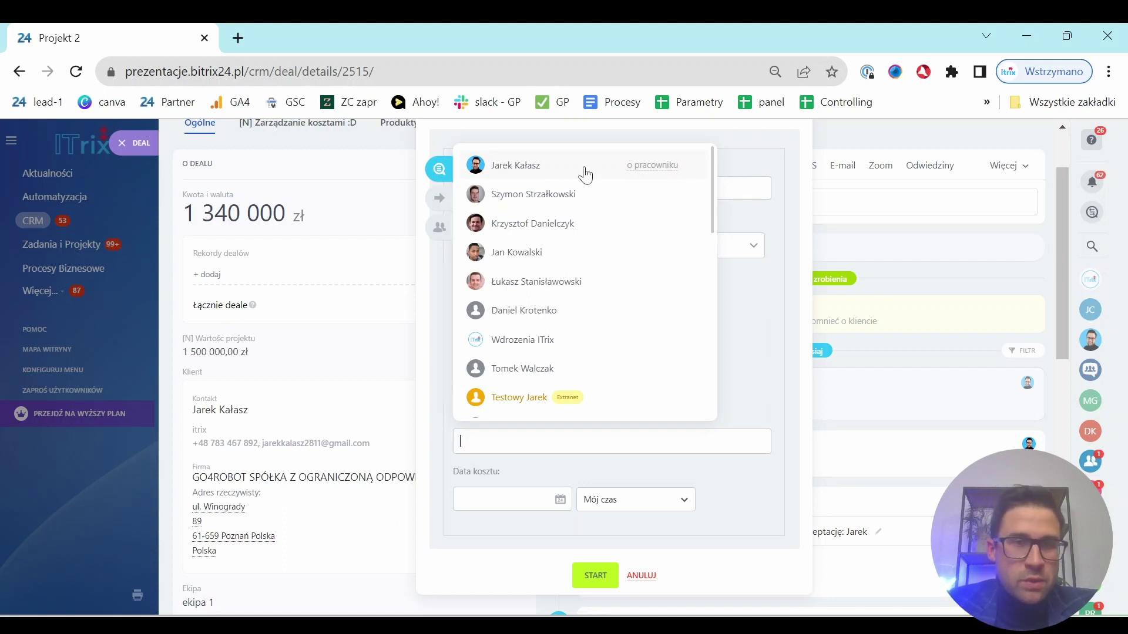
left_click(532, 166)
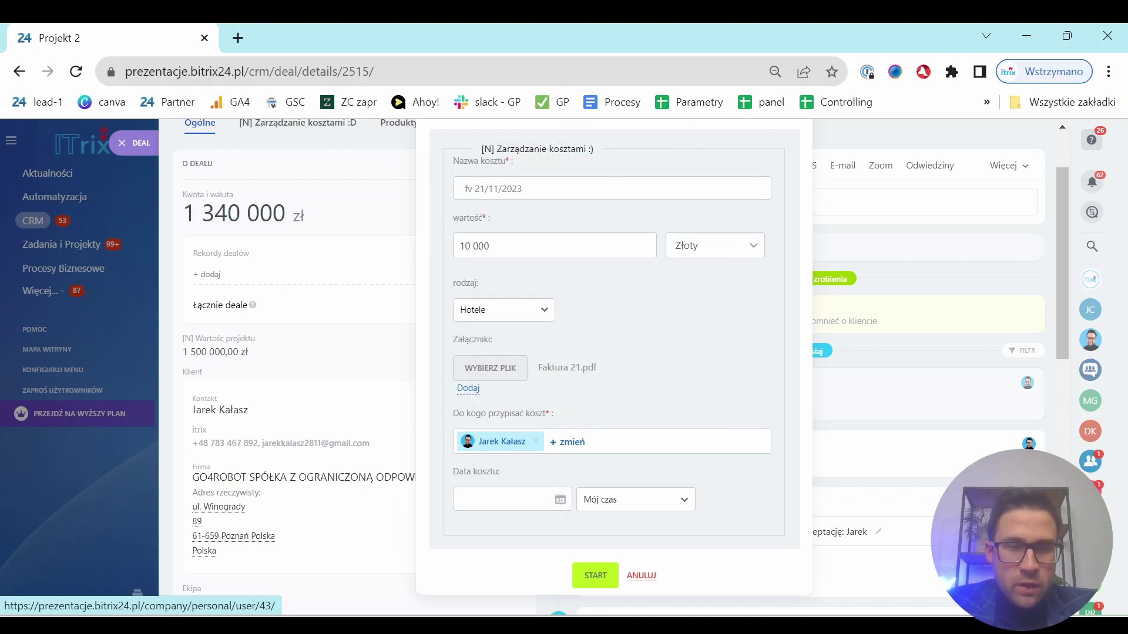
left_click(560, 502)
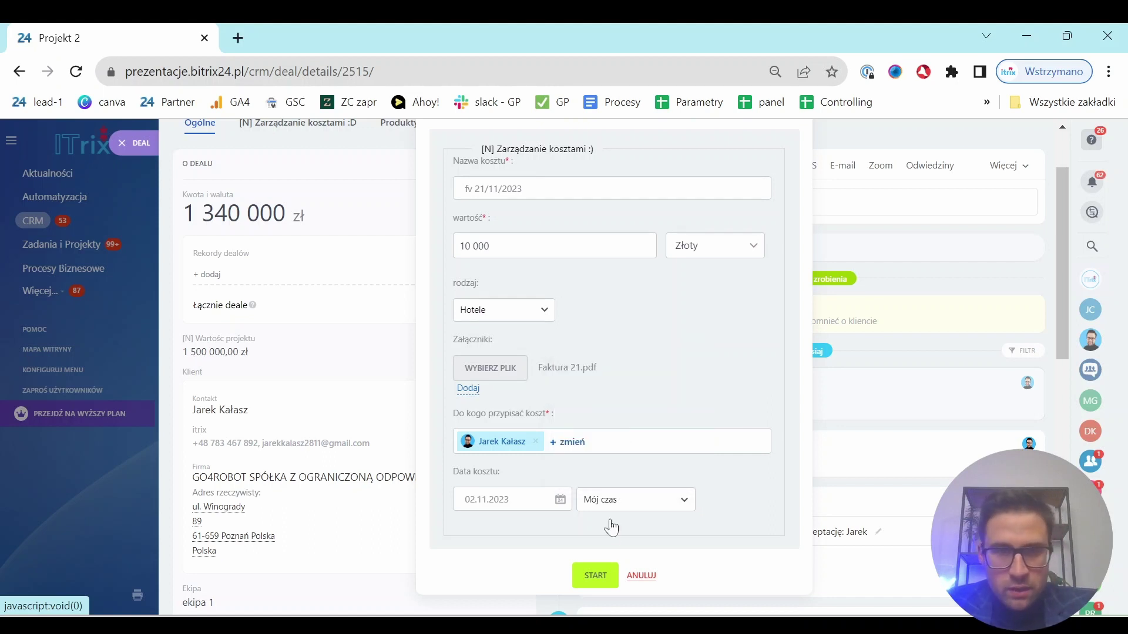
left_click(625, 384)
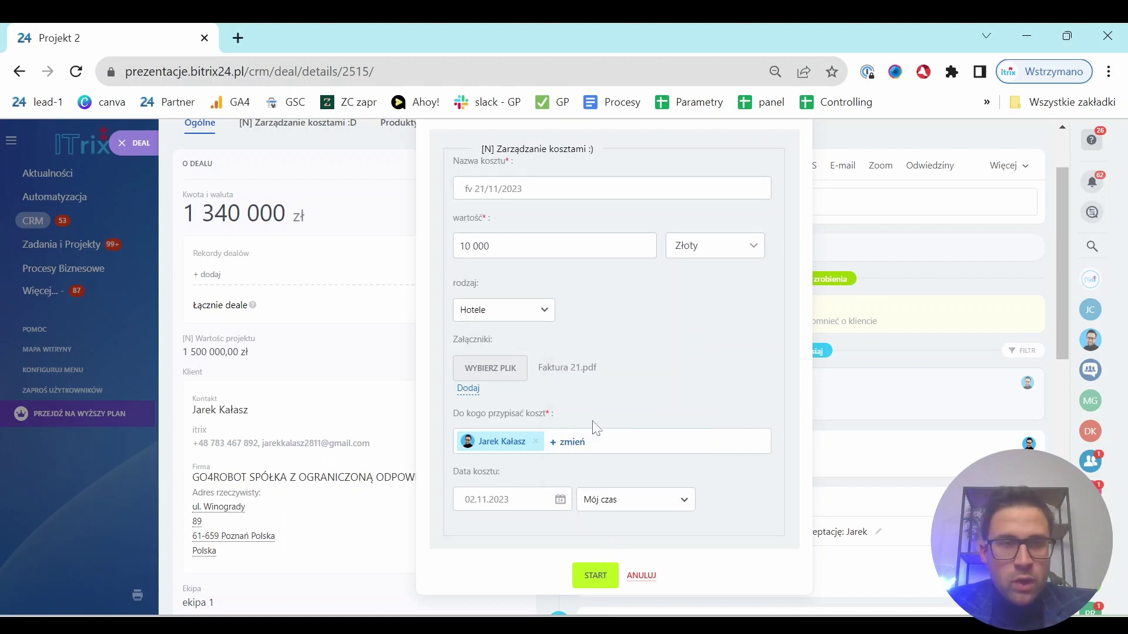
Change the cost value to 500 Złoty and start the cost management workflow.
left_click(510, 247)
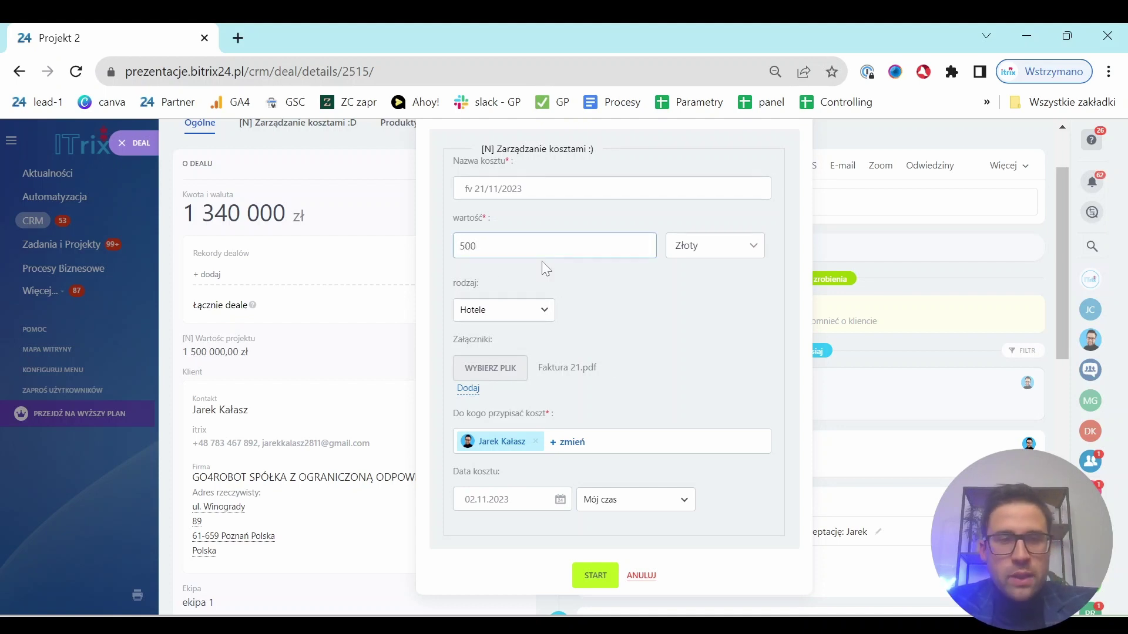
left_click(665, 320)
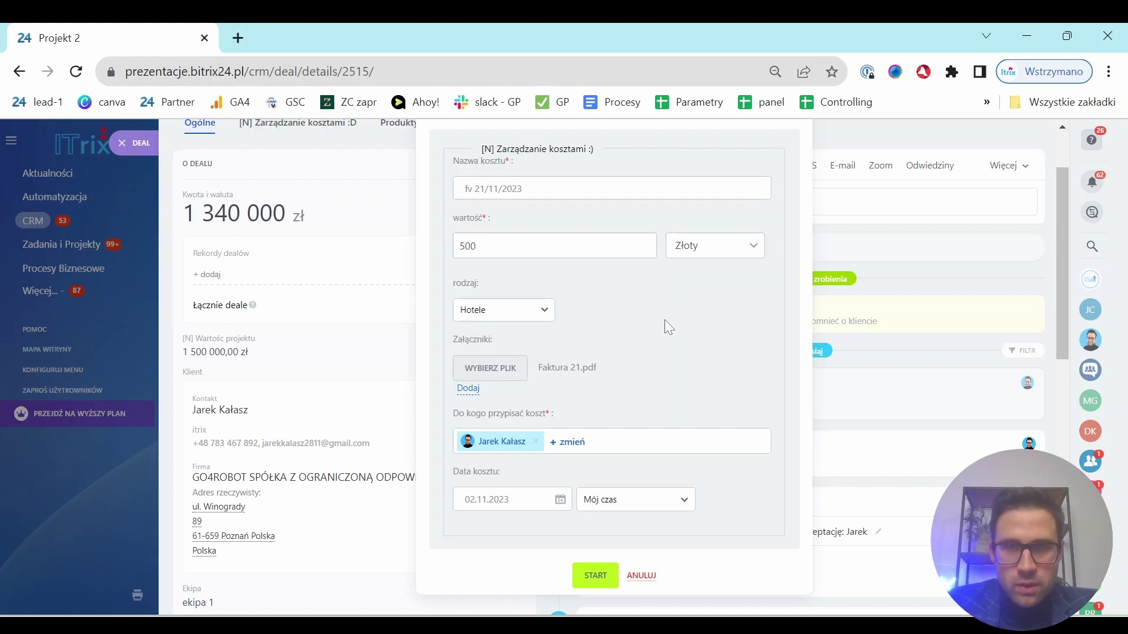
left_click(593, 575)
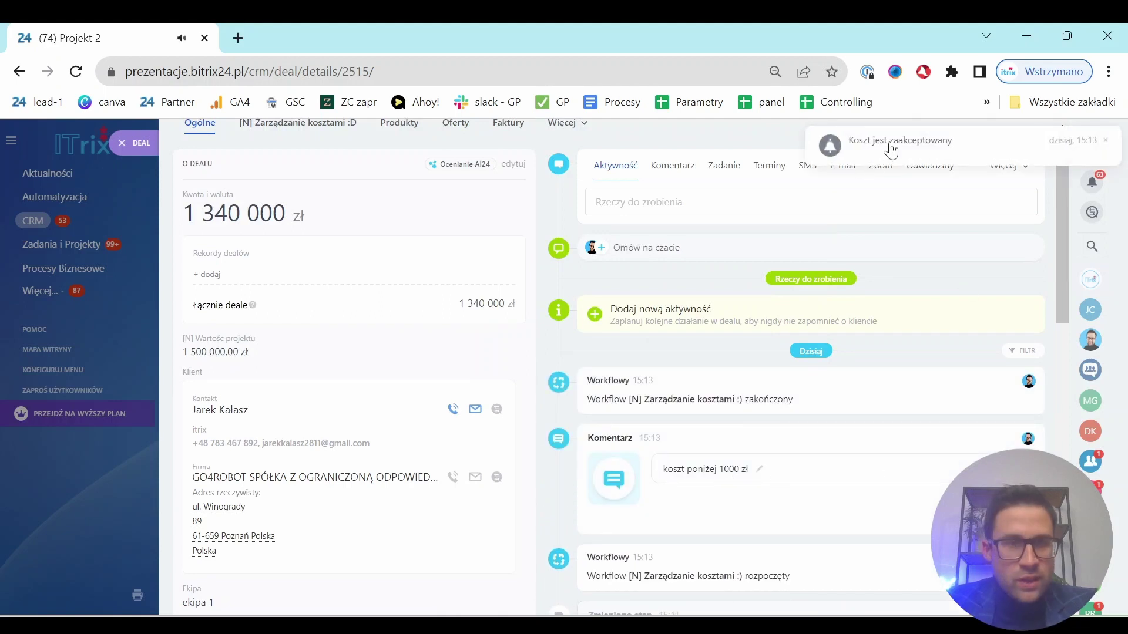
Reload the Projekt 2 deal and examine its [N] Zarządzanie kosztami cost list, including the attachment column.
scroll(884, 226, "up", 2)
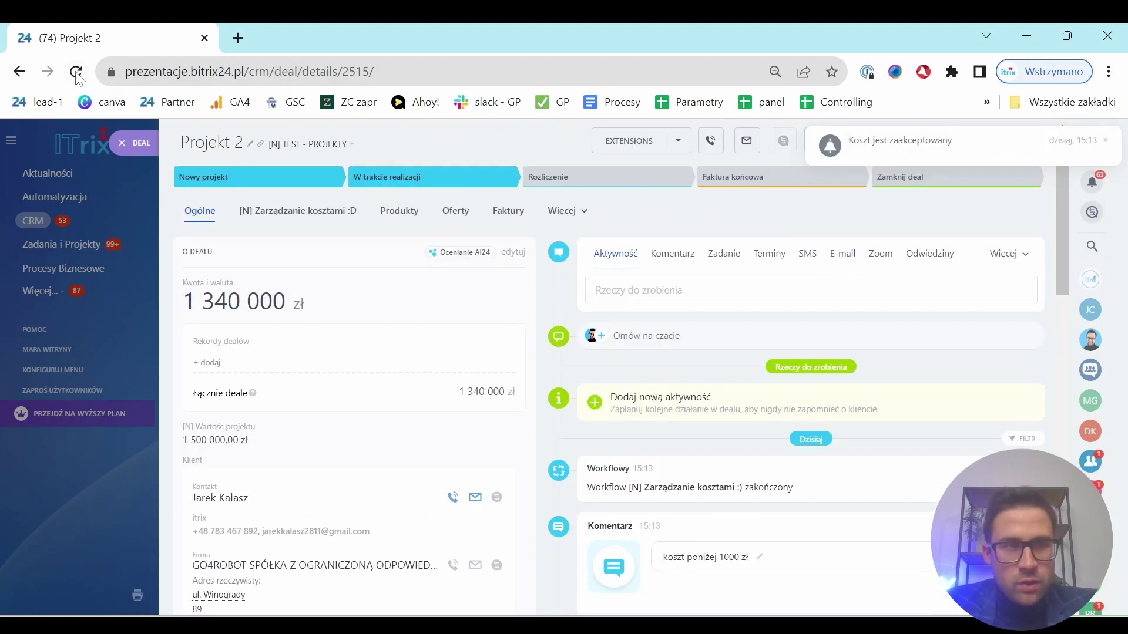
left_click(76, 71)
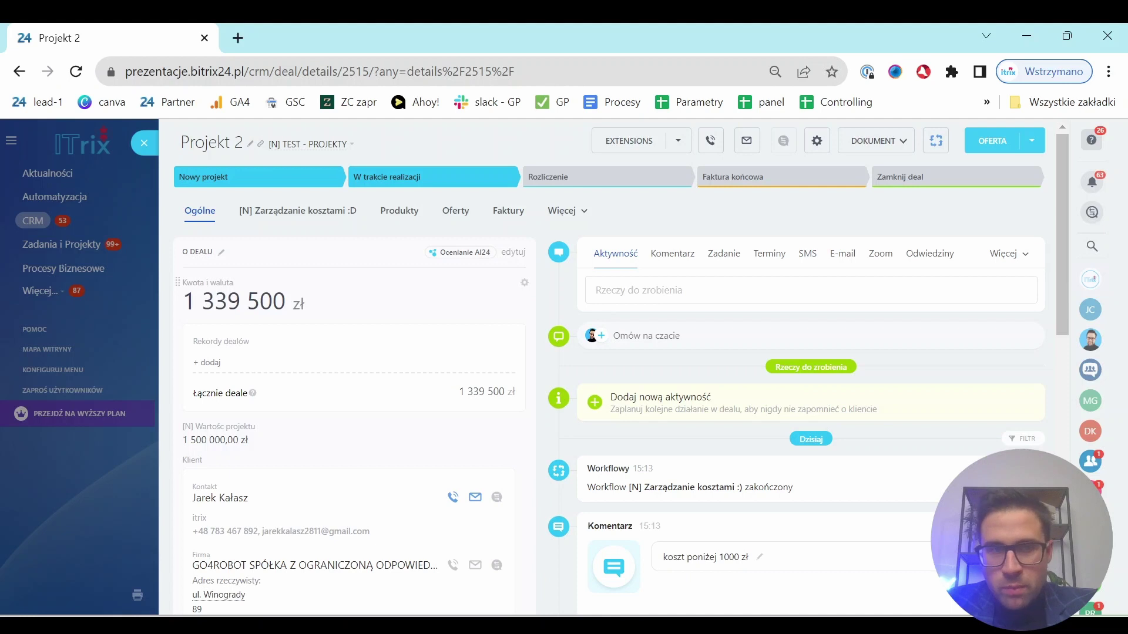
left_click(280, 212)
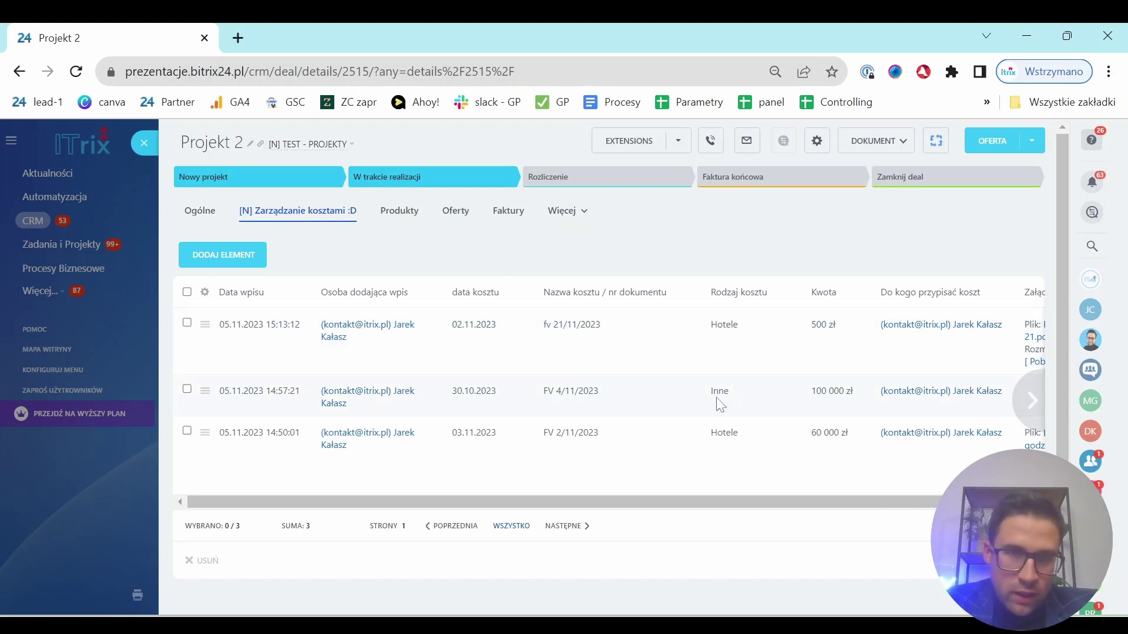
left_click_drag(755, 496, 815, 499)
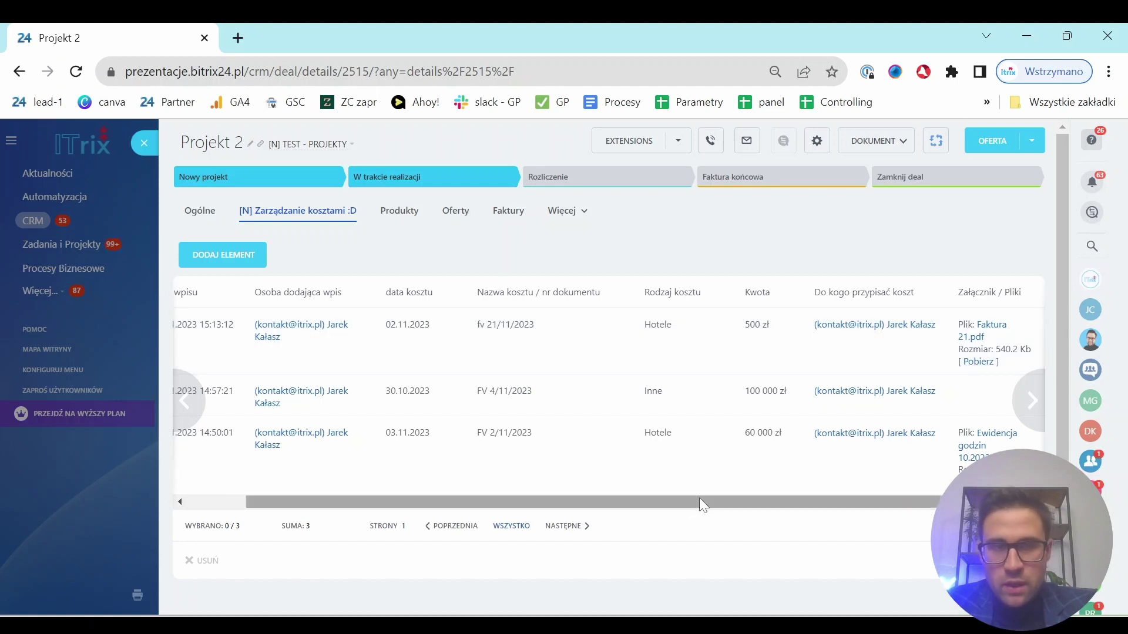
left_click_drag(703, 504, 365, 385)
Follow the project link in the deal's general details to view the Projekt TEST folder files, and return to the deal.
left_click(200, 211)
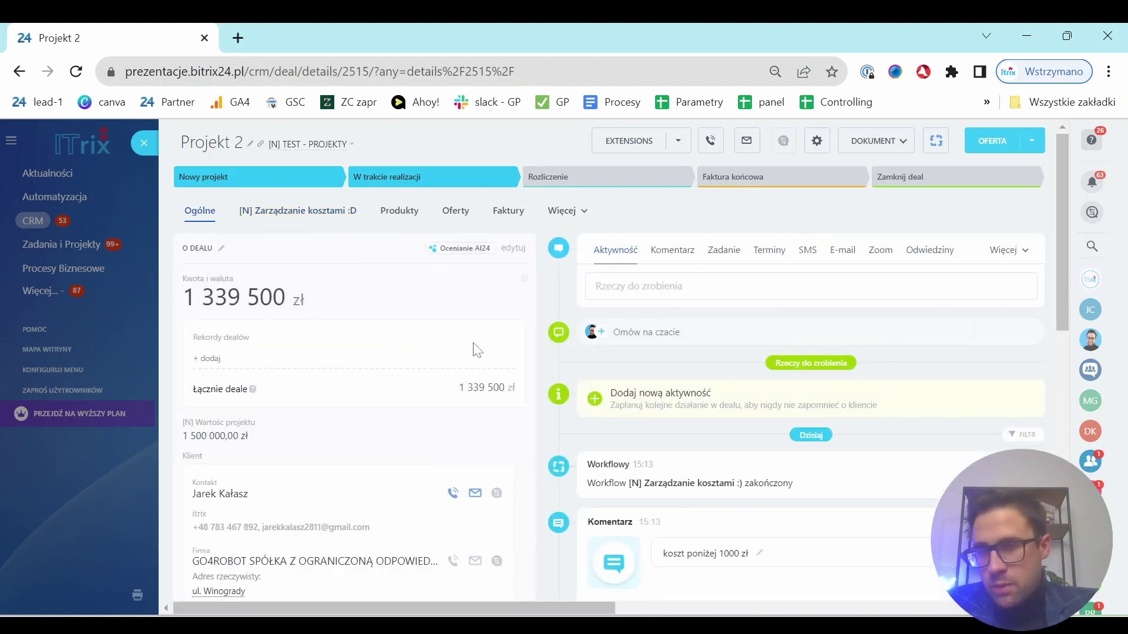
scroll(442, 376, "down", 7)
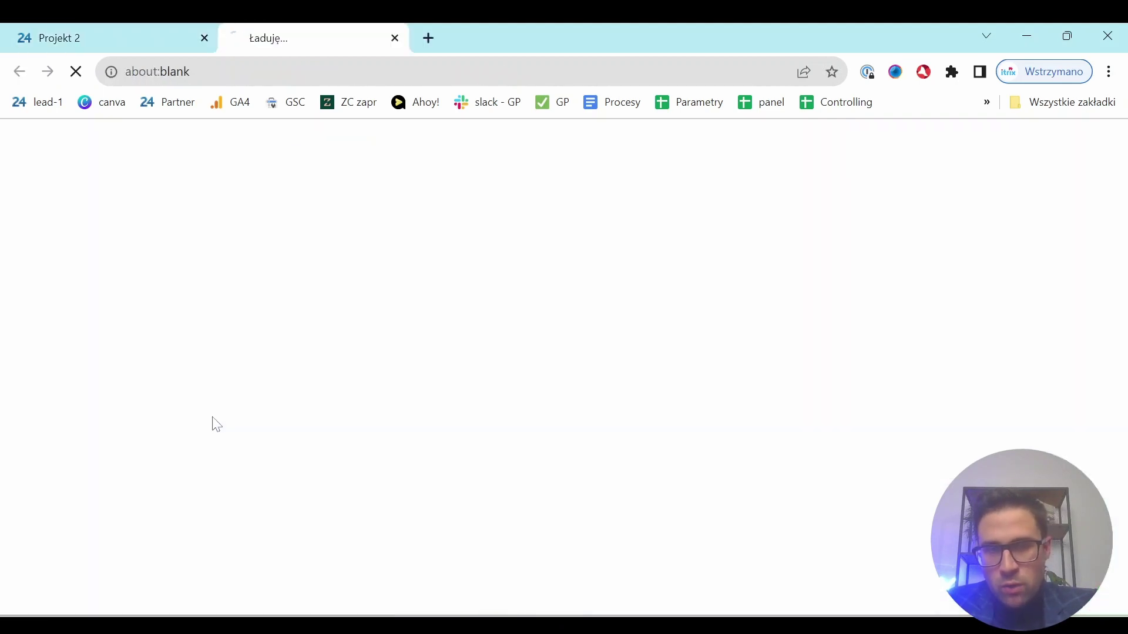
left_click(212, 425)
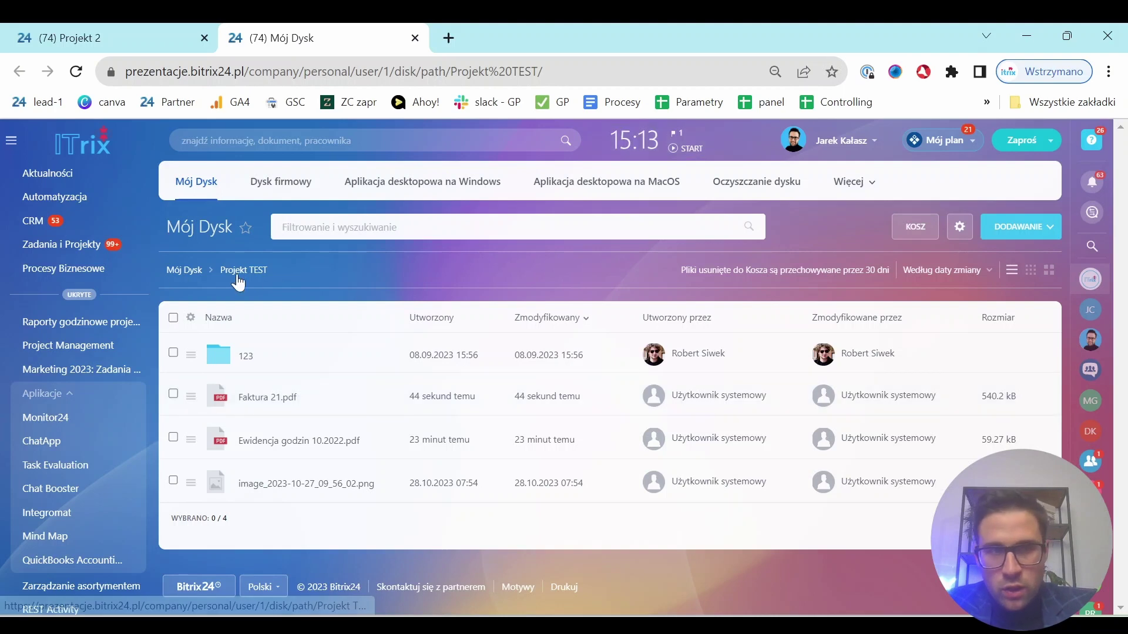
left_click(115, 38)
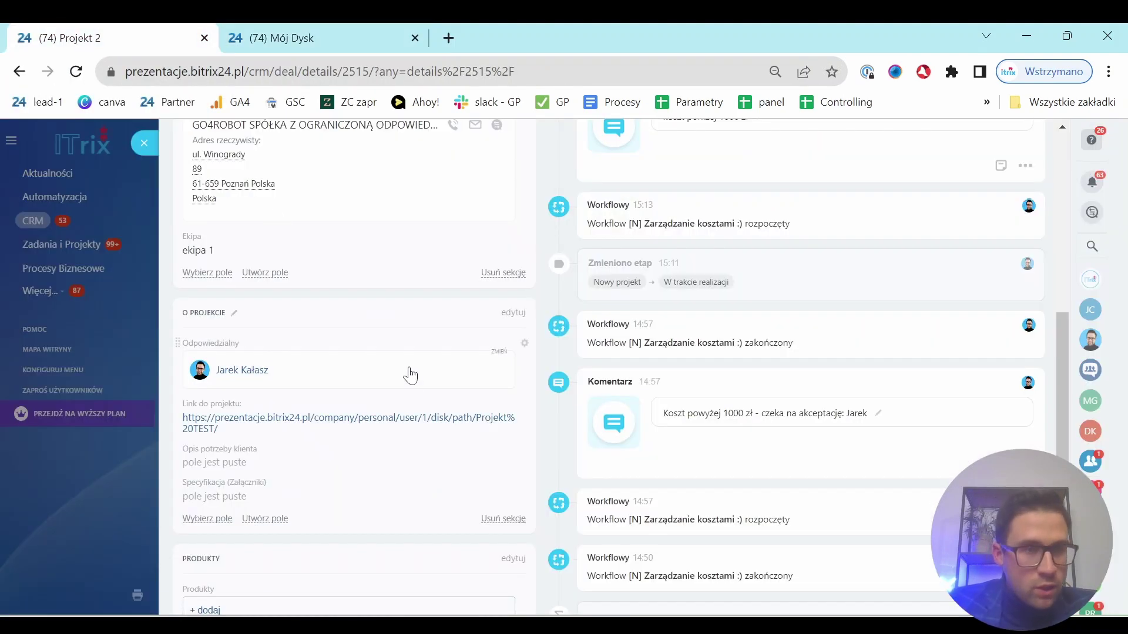
scroll(408, 373, "up", 7)
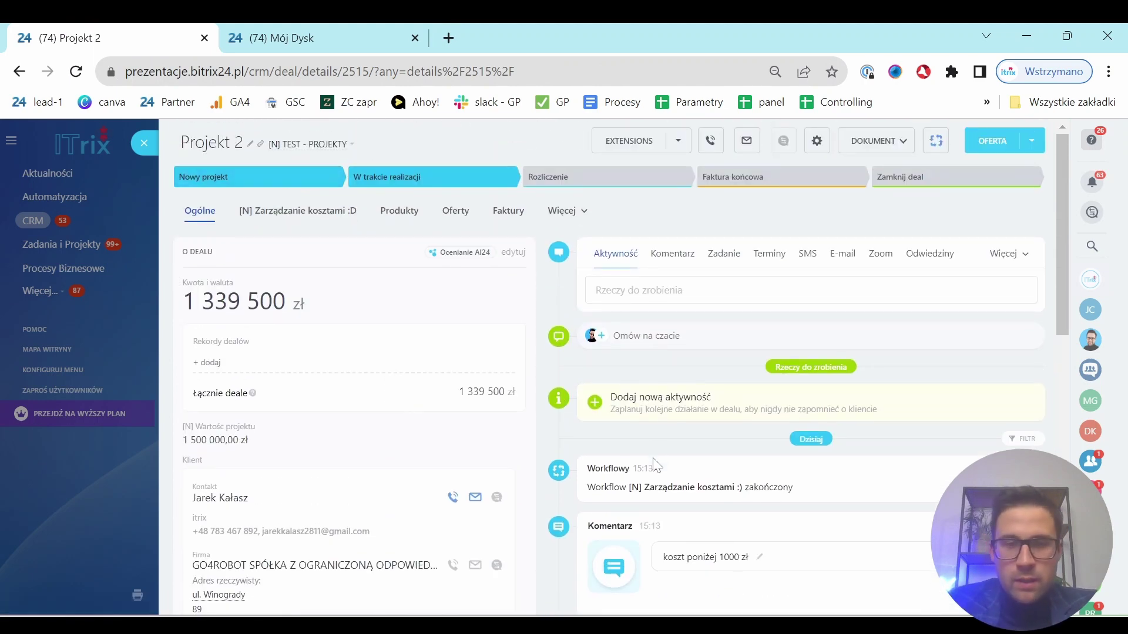
Review the amounts in the deal's cost list and close the deal to return to the deal board.
left_click(351, 216)
left_click_drag(870, 499, 593, 499)
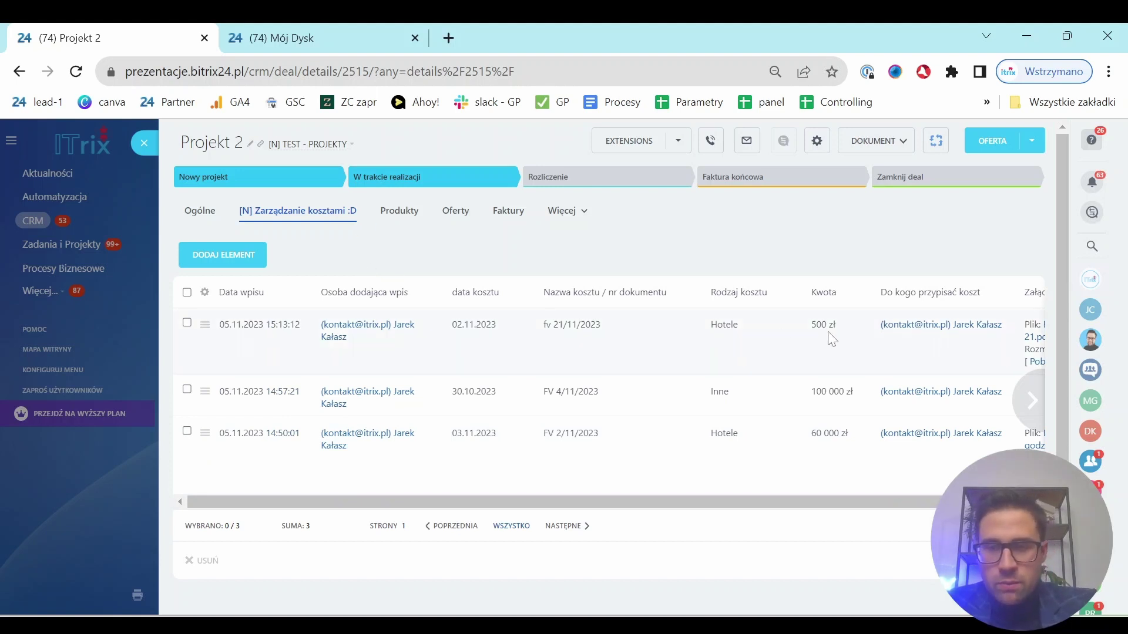
left_click(141, 147)
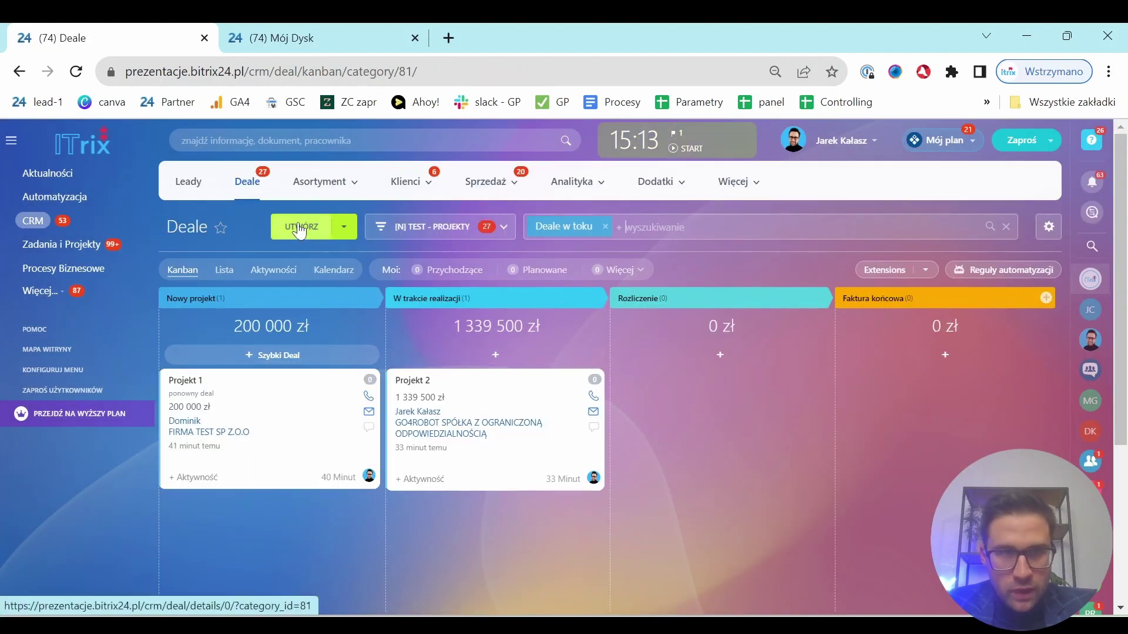
Create a new deal named Projekt 3 with a project value of 1 000 000 Złoty.
left_click(300, 229)
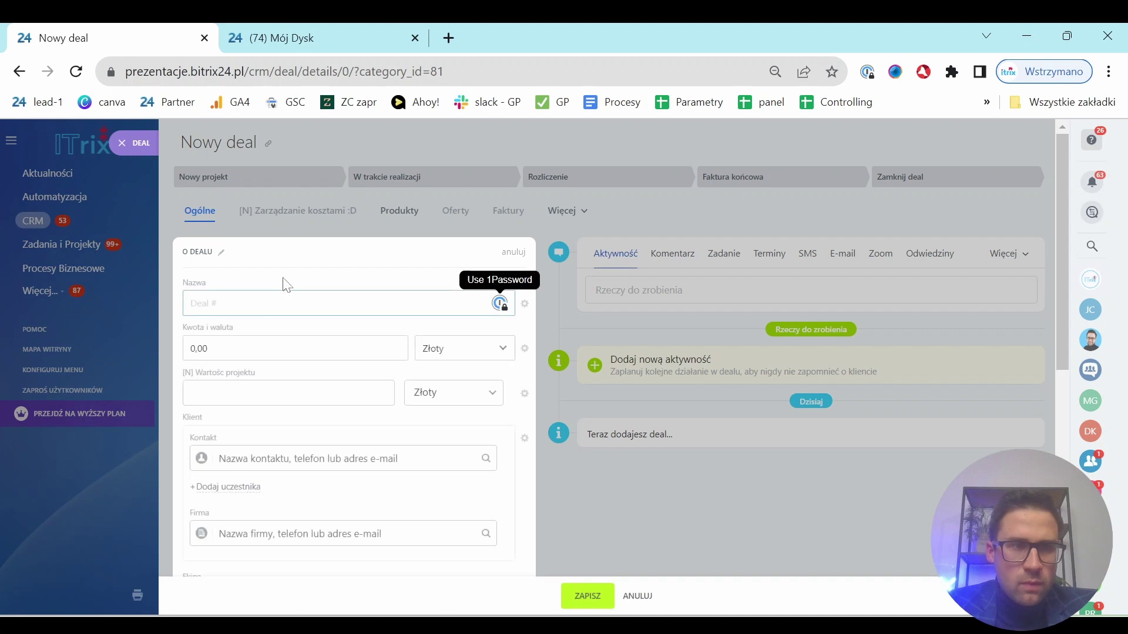
type("Projekt 3")
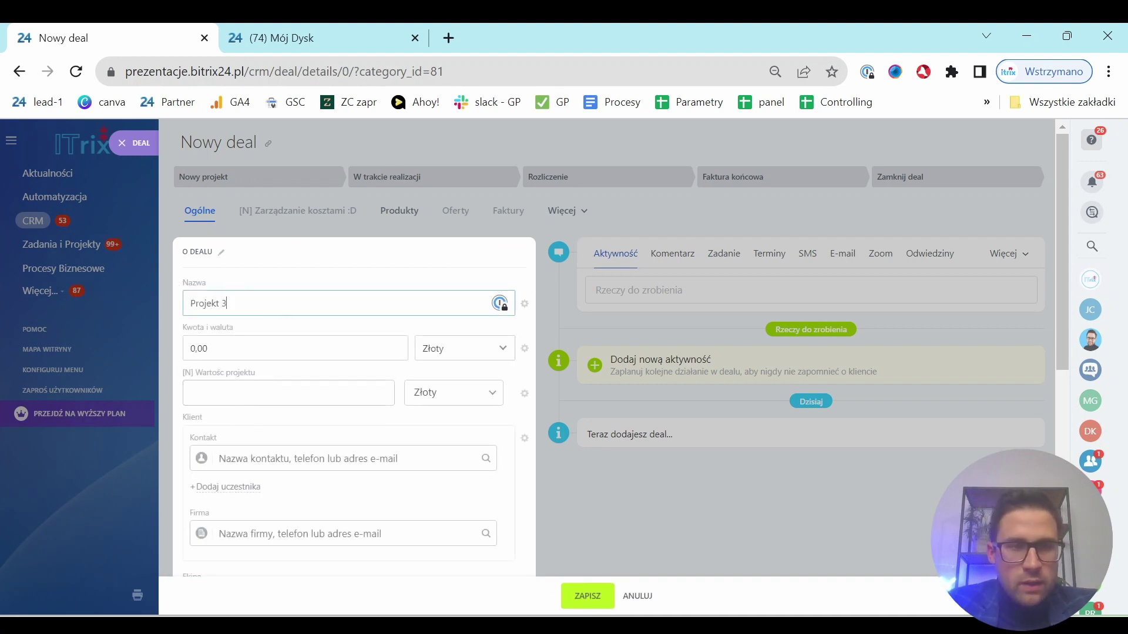
left_click(288, 393)
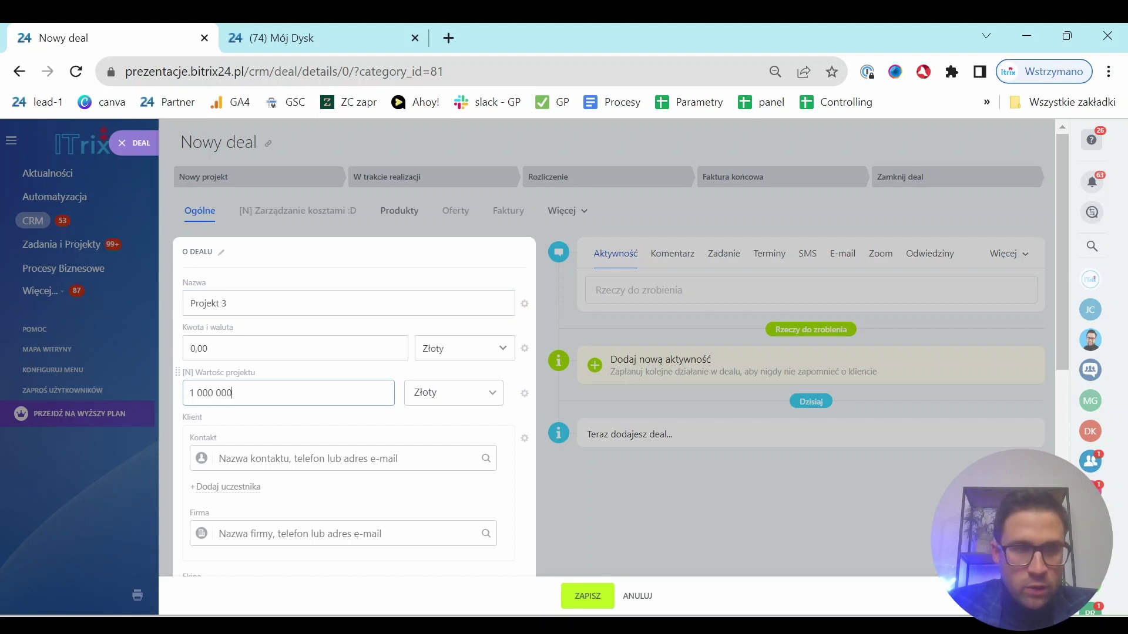
Search for "test" in the company field, choose FIRMA TEST SP Z.O.O as the client and save the new deal.
left_click(314, 525)
scroll(368, 532, "down", 1)
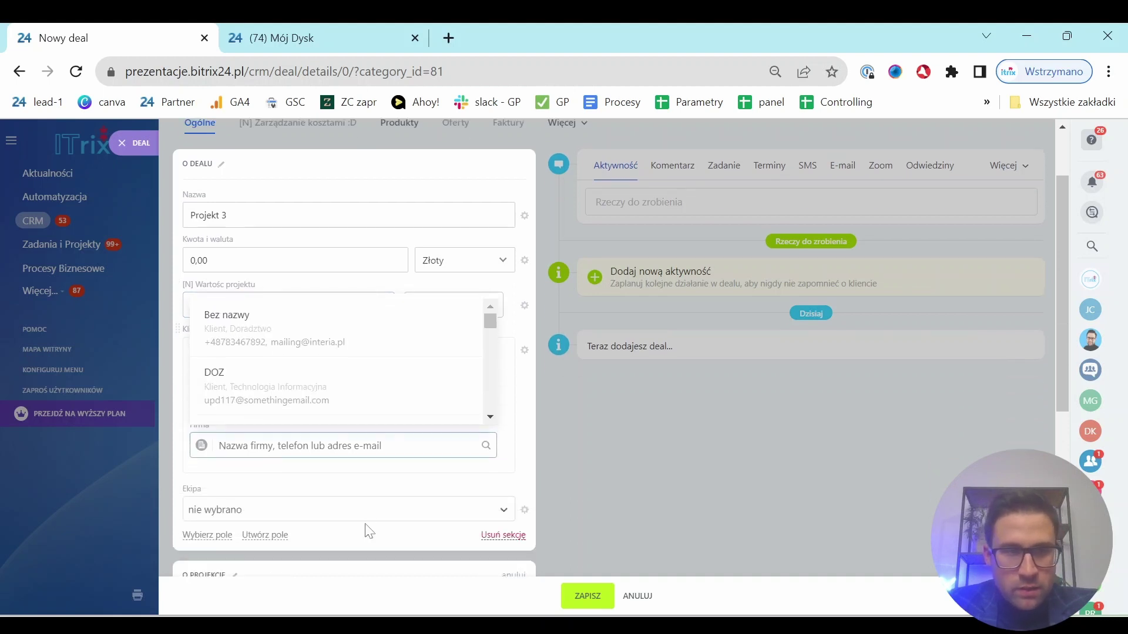
type("test")
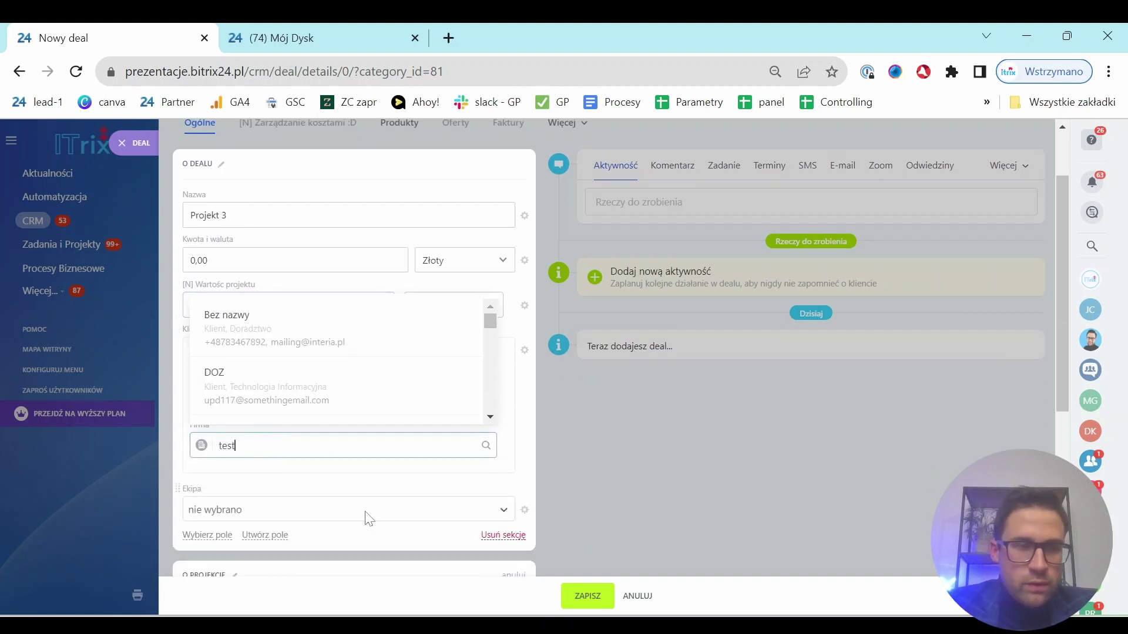
left_click(314, 259)
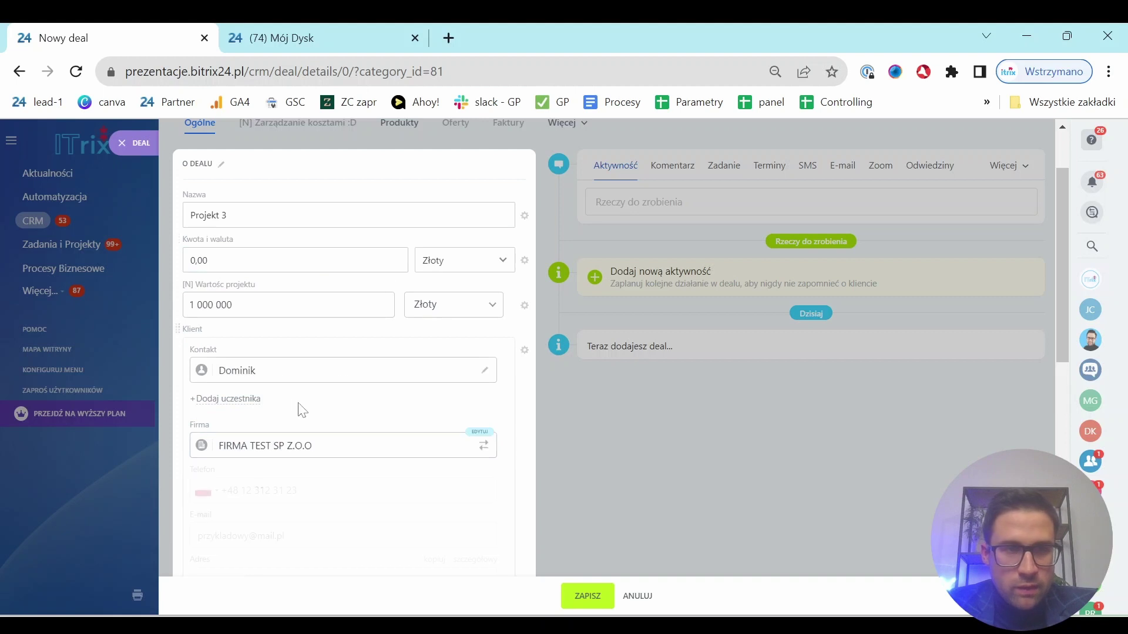
scroll(340, 378, "down", 6)
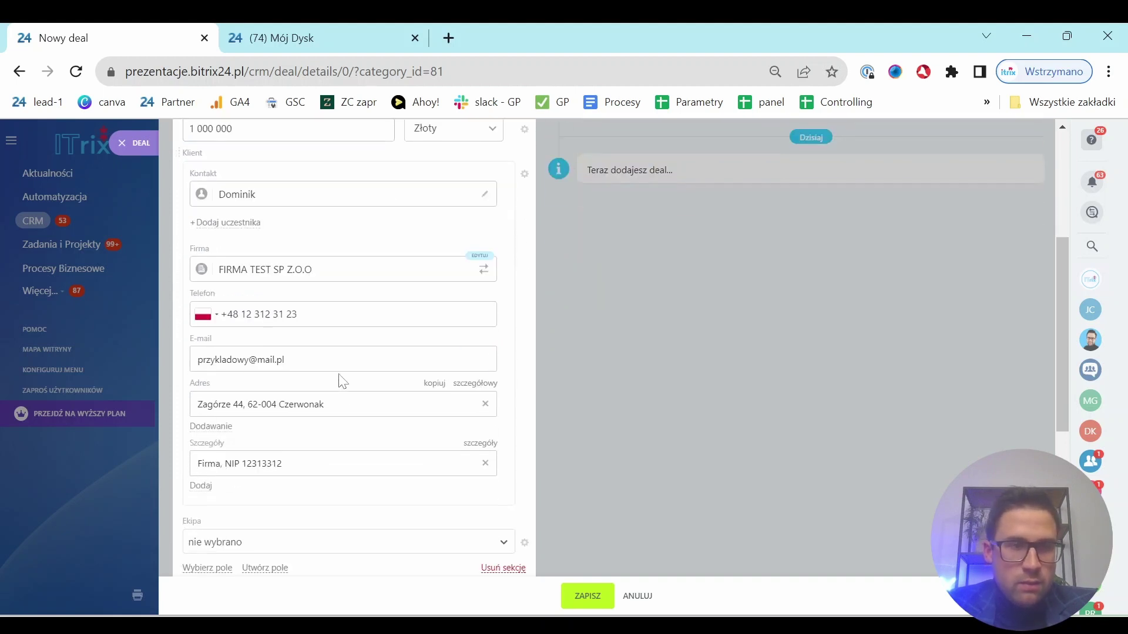
scroll(276, 467, "down", 3)
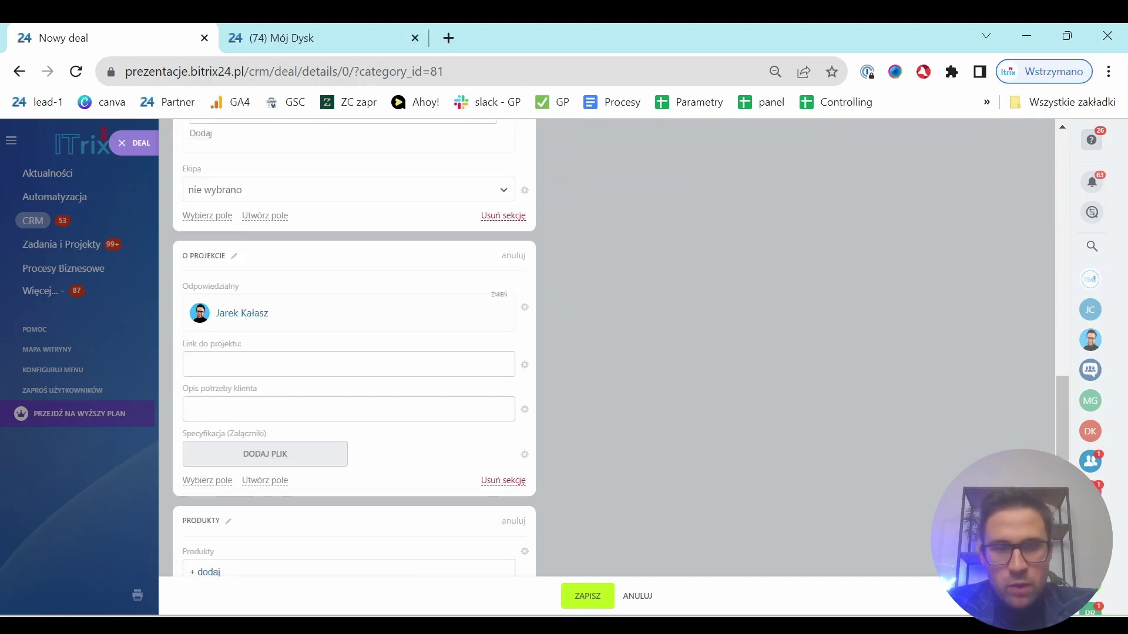
left_click(589, 596)
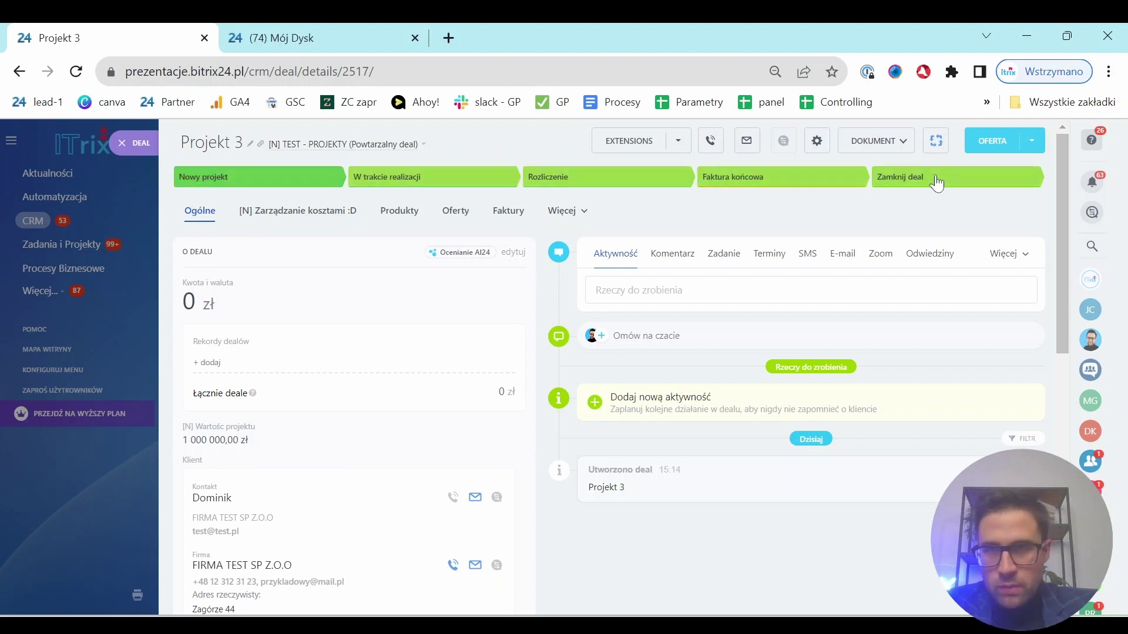
Start the [N] Zarządzanie kosztami workflow on Projekt 3 with cost name zakup nowej maszyny, value 150 000 Złoty and type Inne.
left_click(936, 141)
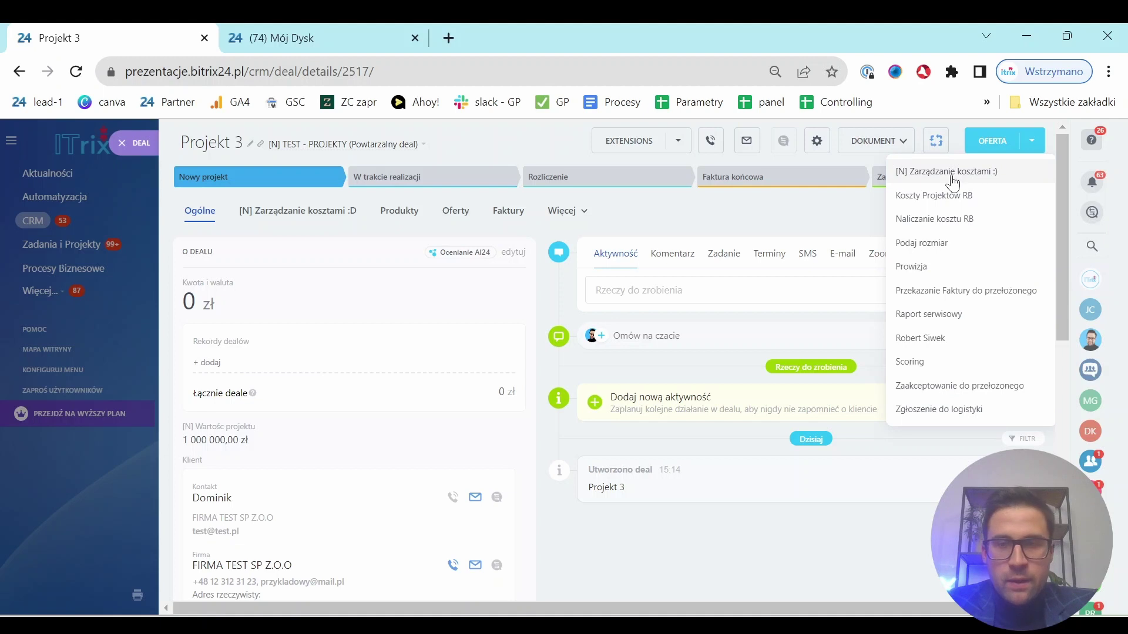
left_click(952, 175)
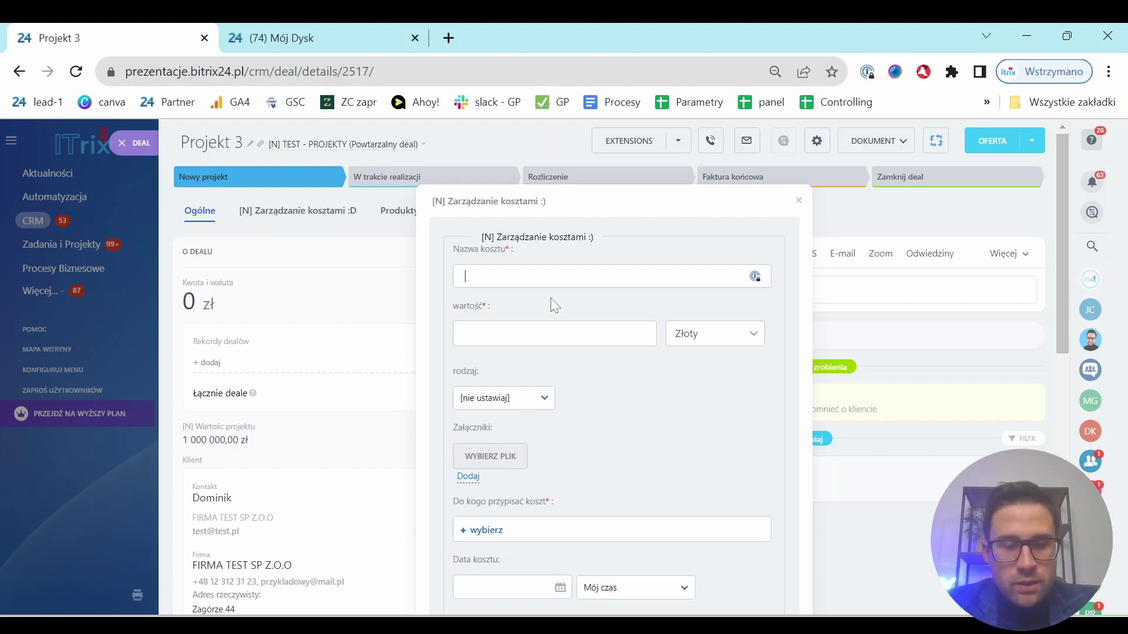
type("nowej maszyny")
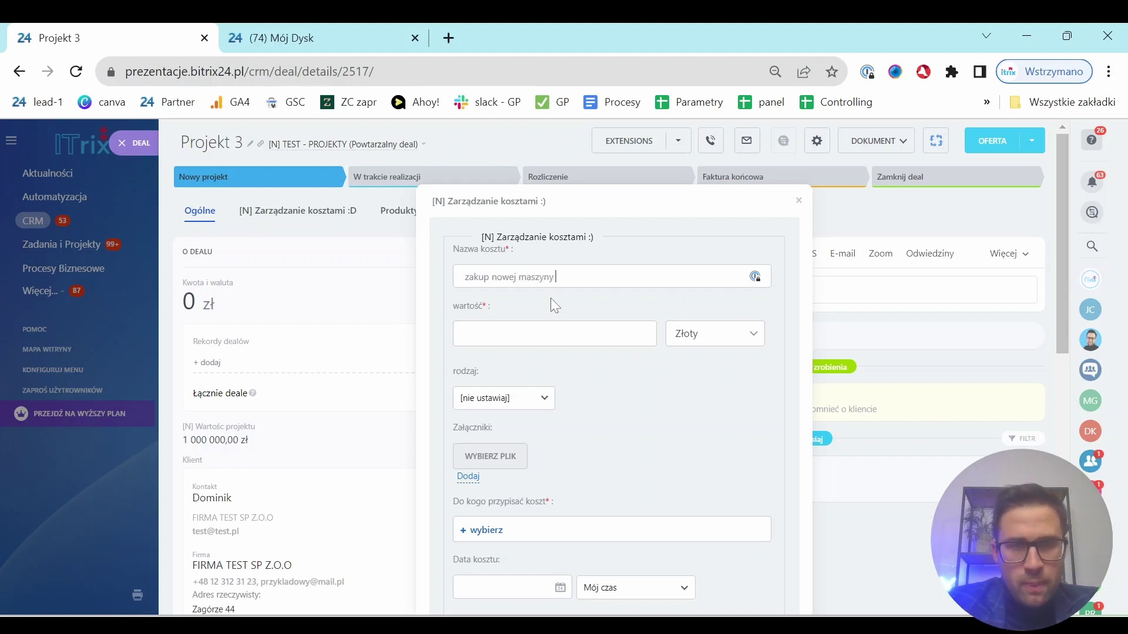
key("Tab")
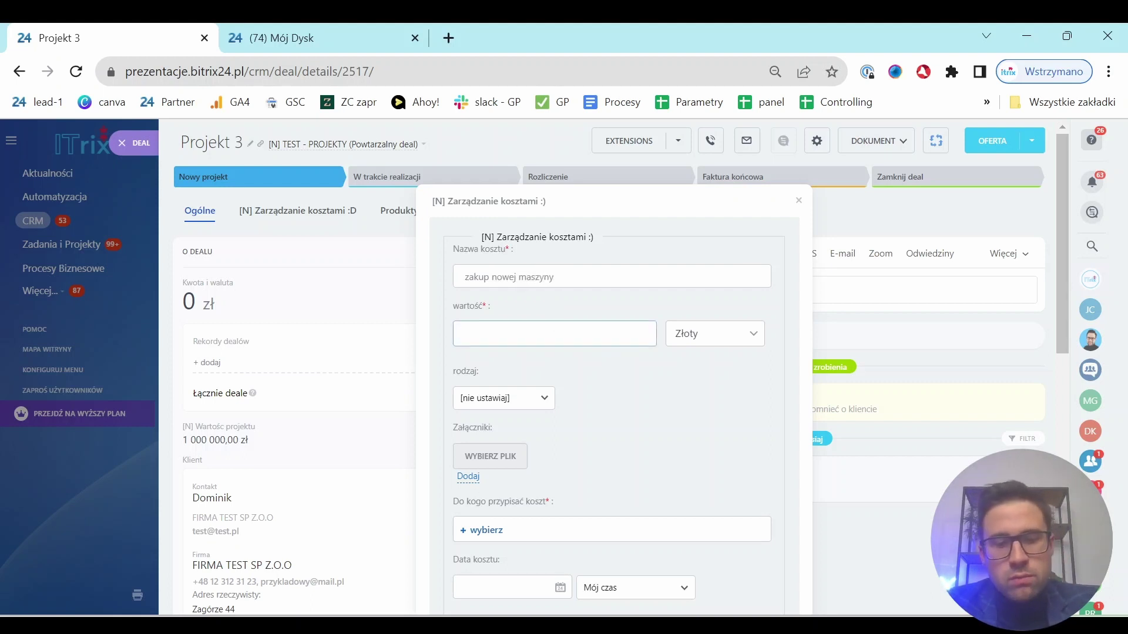
type("1 5000")
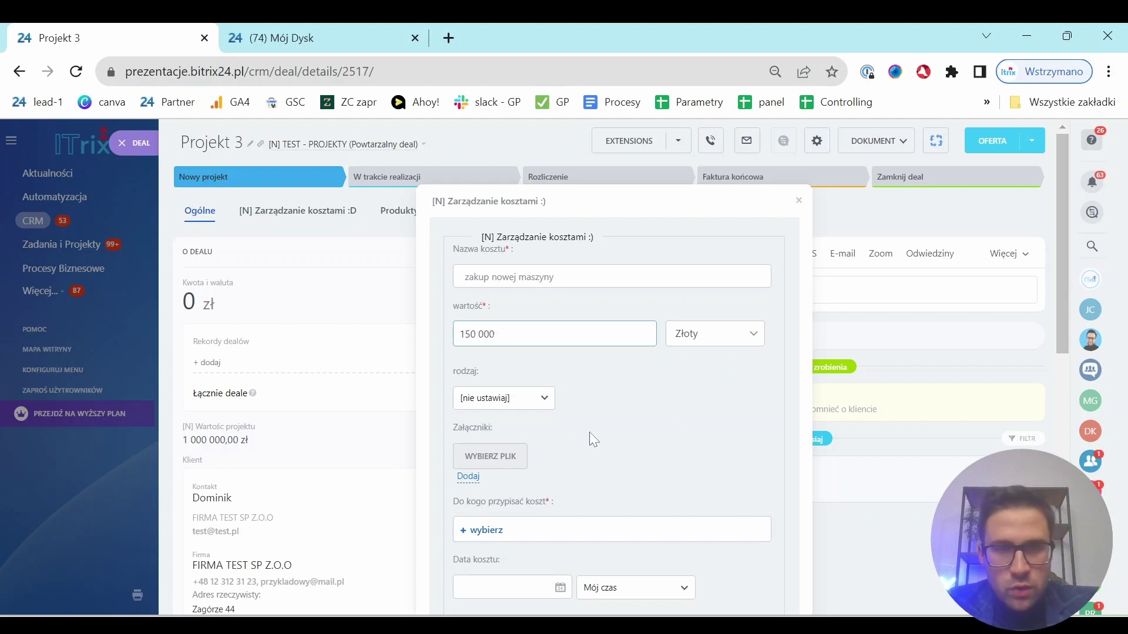
left_click(516, 401)
left_click(512, 448)
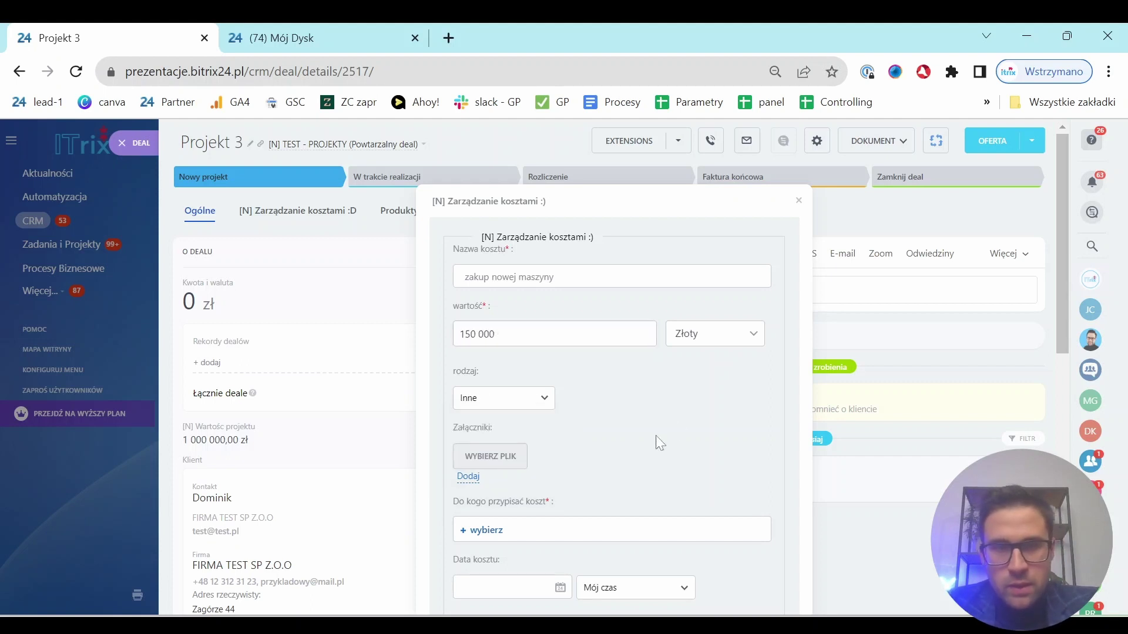
Assign the zakup nowej maszyny cost to the fifth employee in the suggested list.
scroll(611, 445, "down", 3)
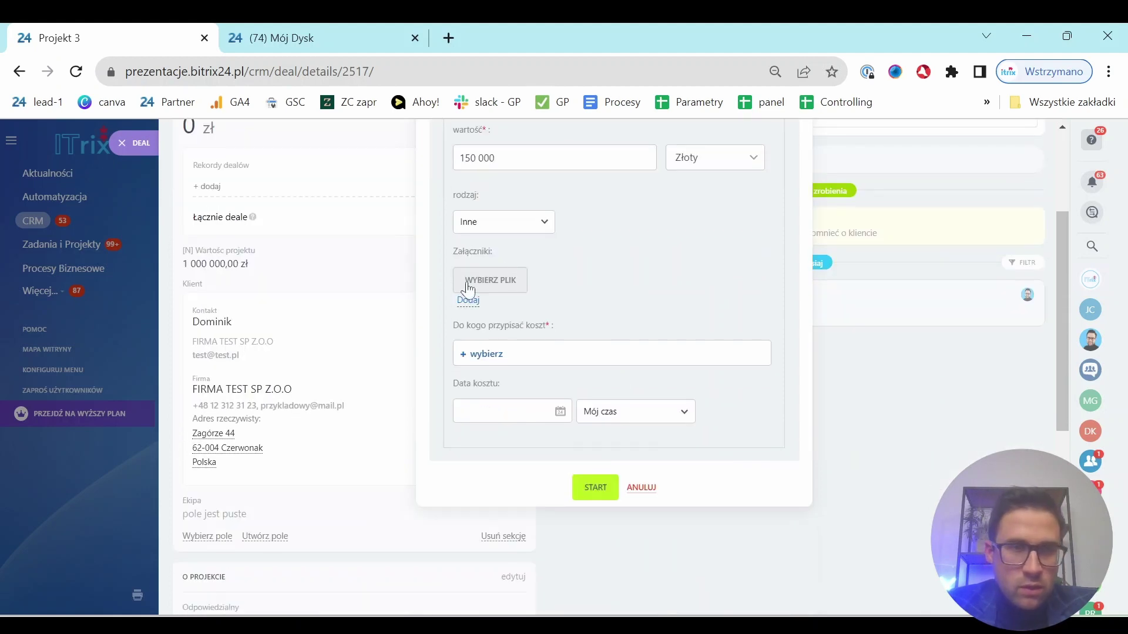
left_click(492, 356)
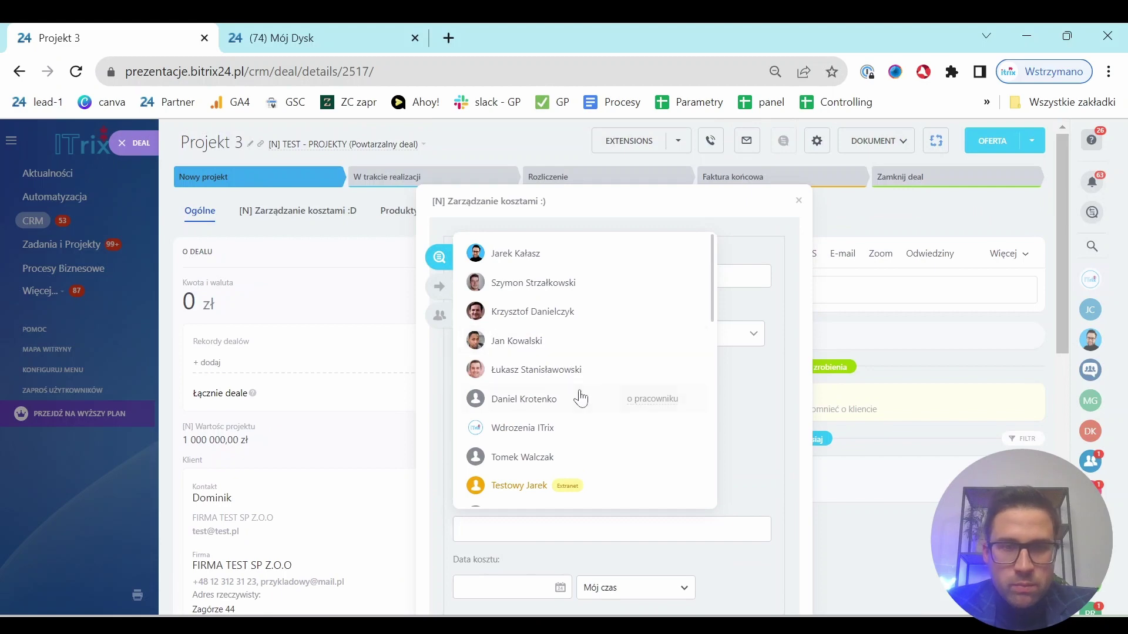
left_click(577, 376)
Set the cost date to 02.10.2023 and start the cost workflow for Projekt 3.
scroll(710, 447, "down", 4)
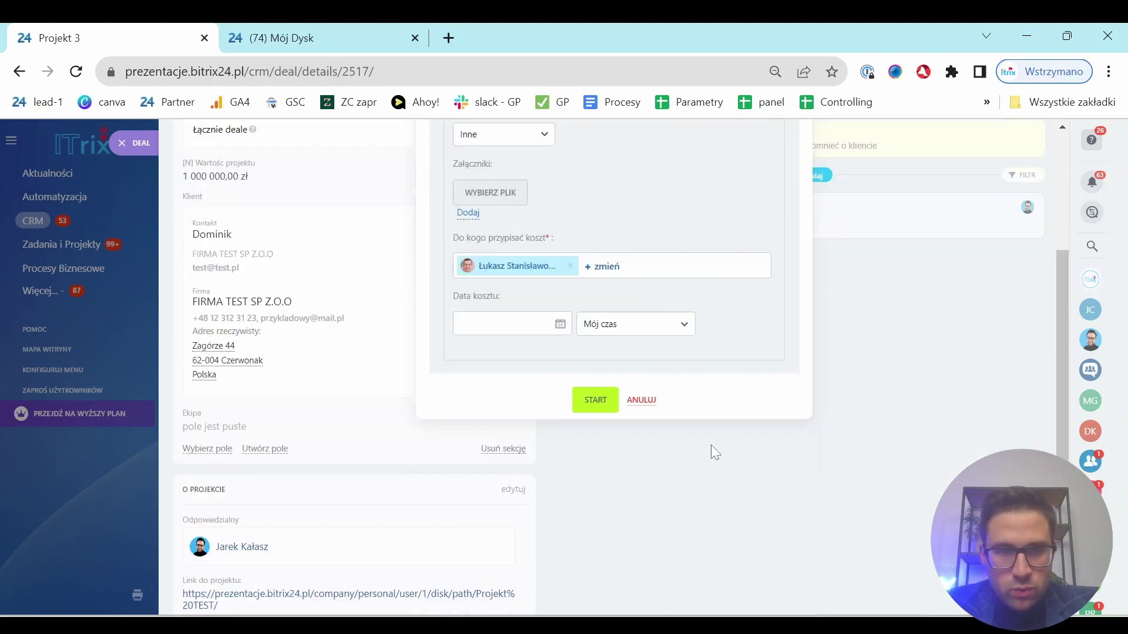
left_click(560, 323)
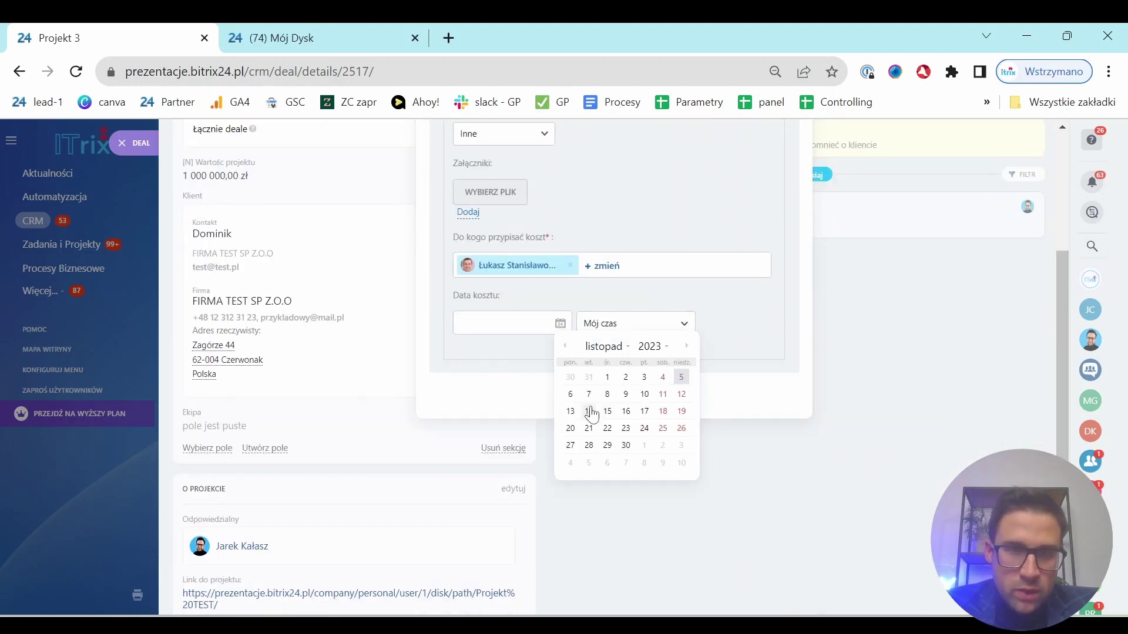
left_click(565, 347)
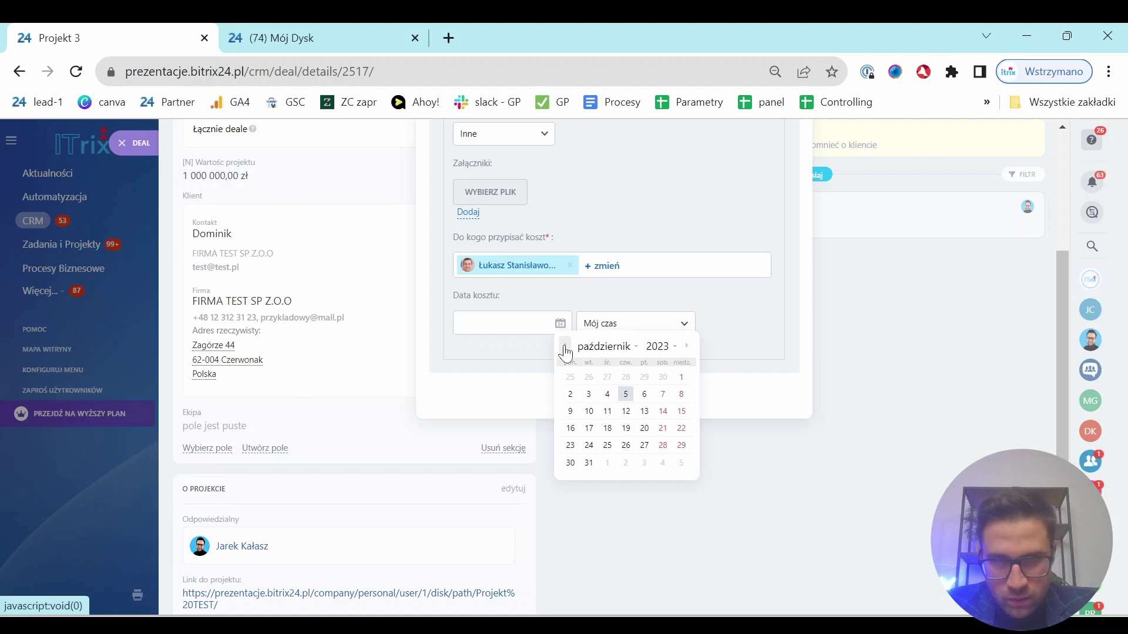
left_click(569, 395)
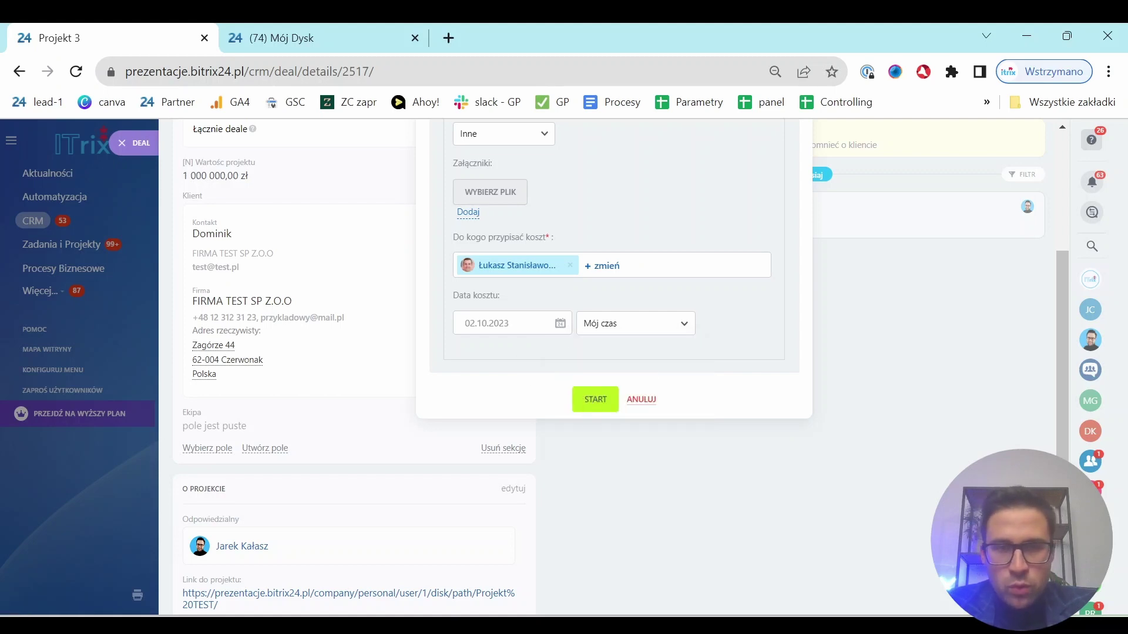
left_click(594, 402)
scroll(598, 414, "down", 3)
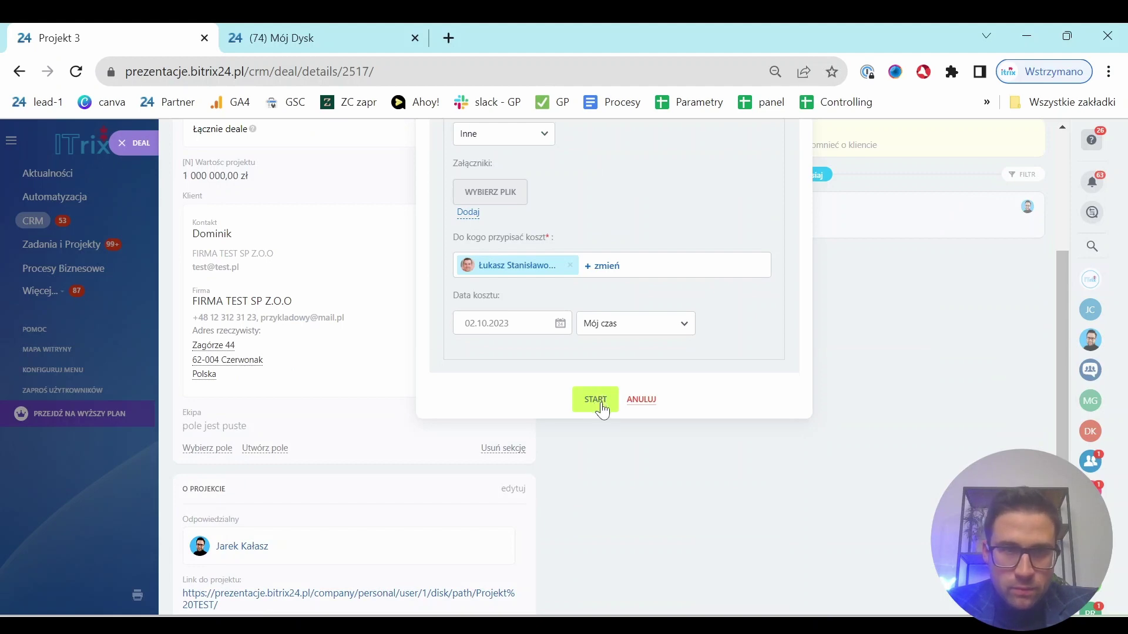
left_click(595, 401)
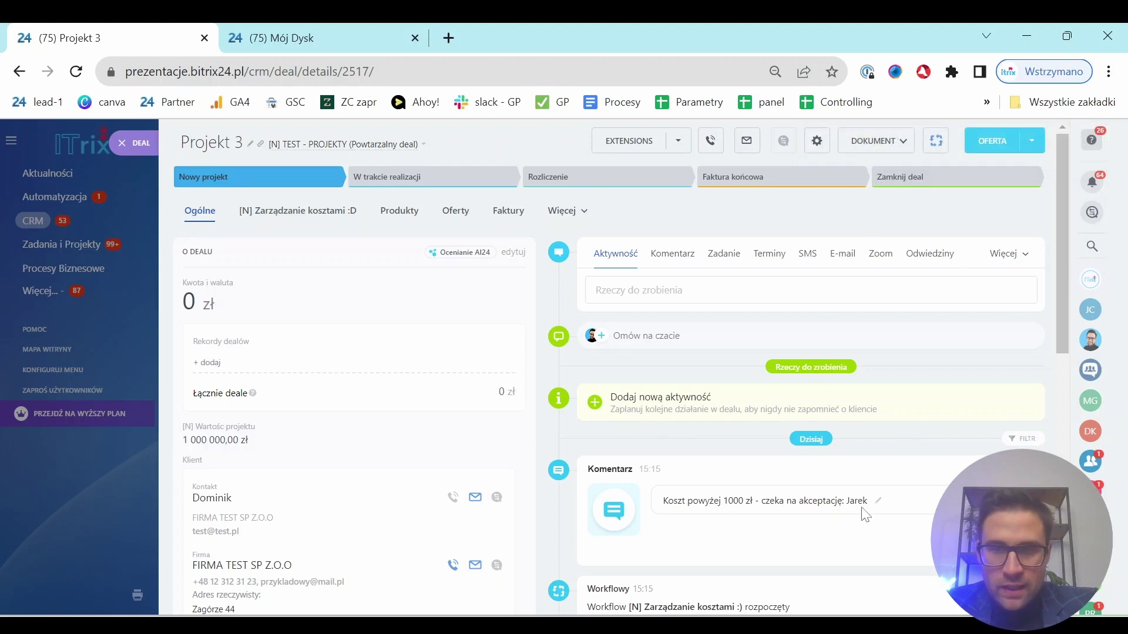
Leave the deal and open the pending approval task for the Projekt 3 cost among the workflow tasks.
left_click(126, 145)
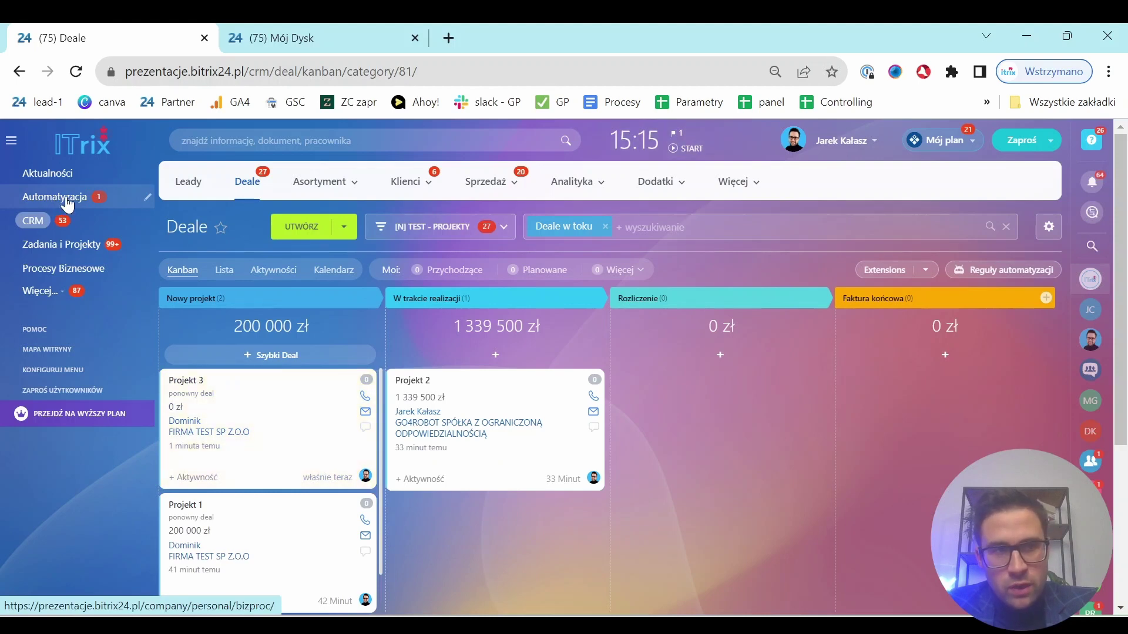
left_click(67, 204)
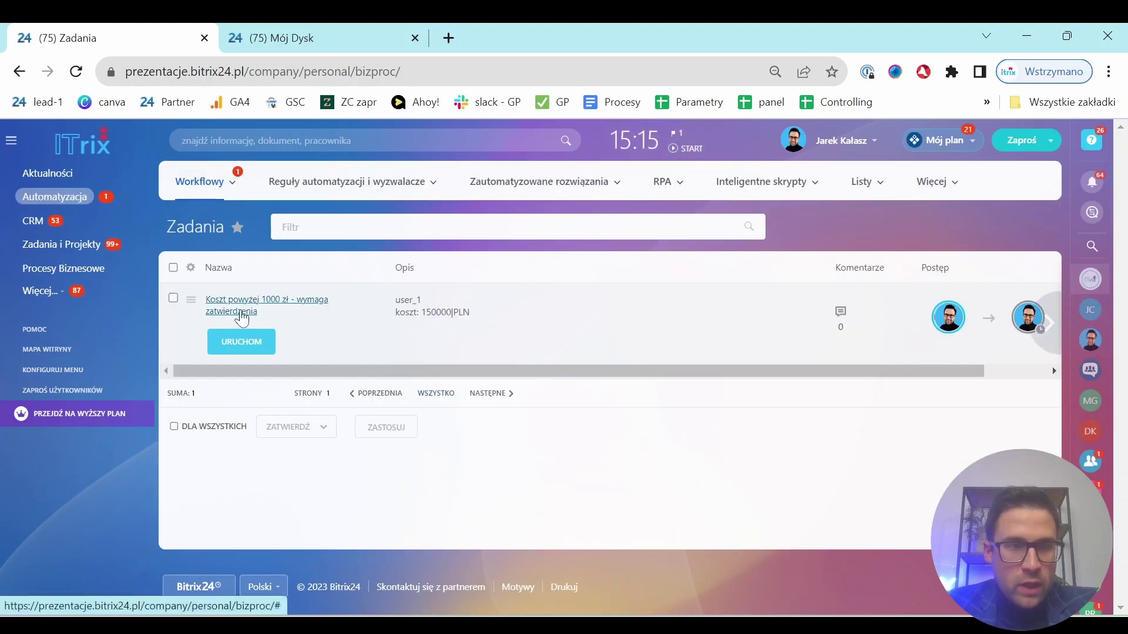
left_click(245, 346)
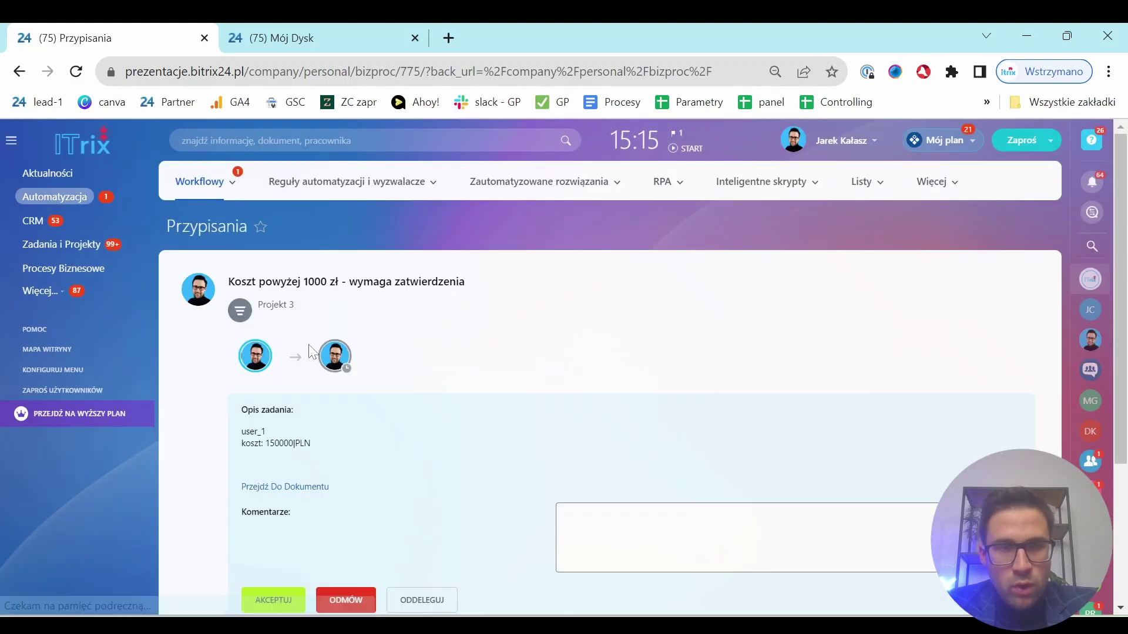
Review the description of the approval task for the 150000 PLN cost and accept it.
scroll(310, 347, "down", 3)
scroll(304, 358, "up", 3)
scroll(299, 376, "down", 3)
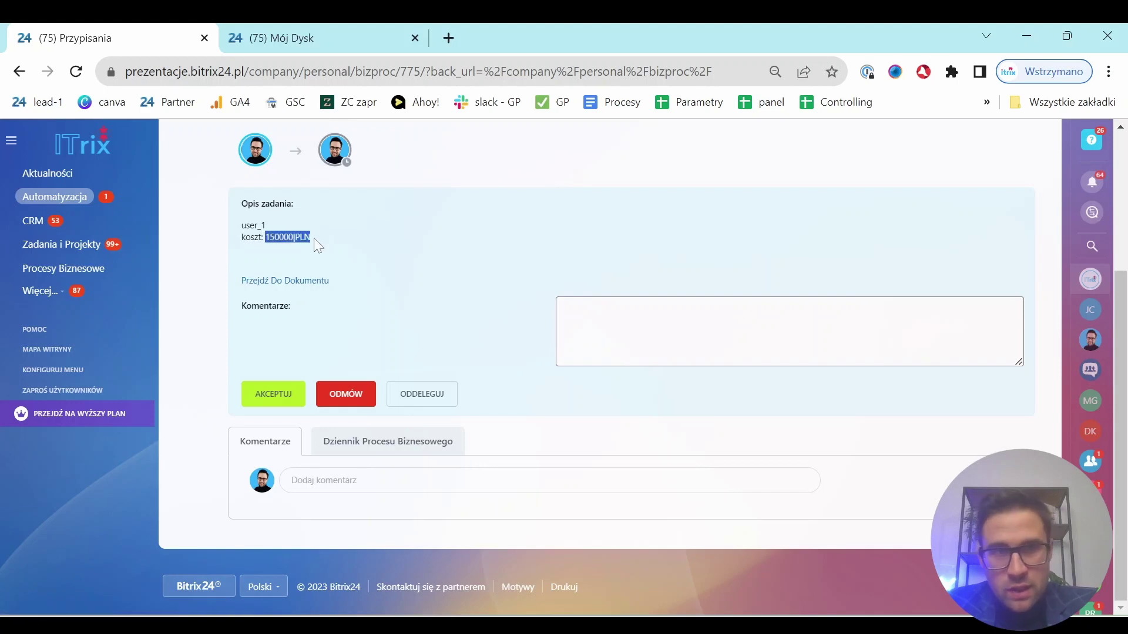
scroll(373, 317, "up", 2)
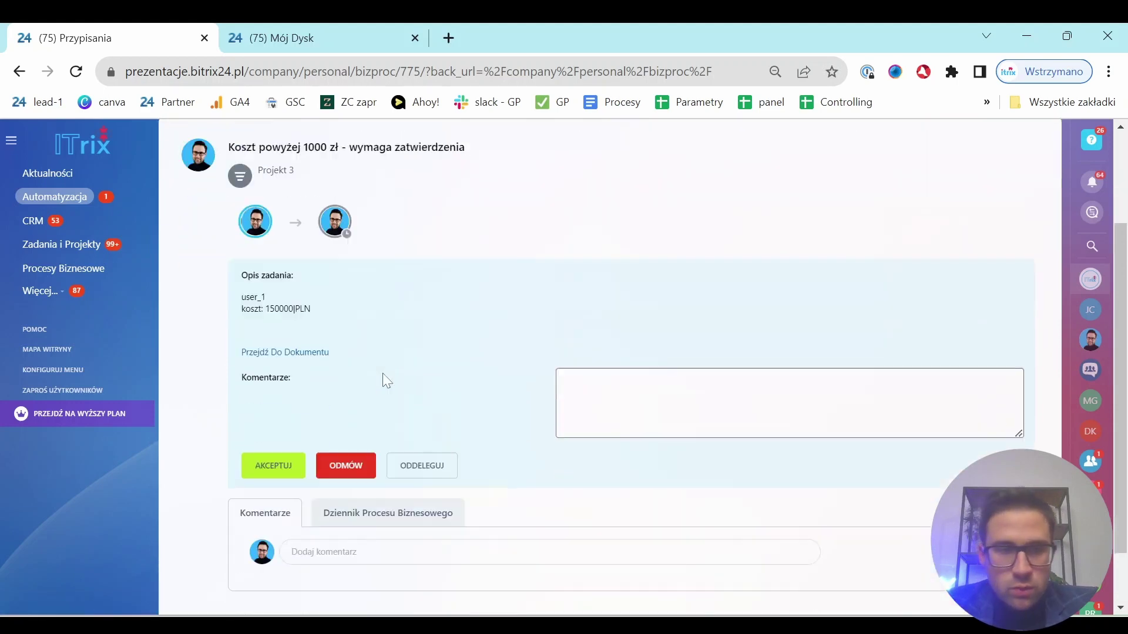
scroll(382, 377, "down", 2)
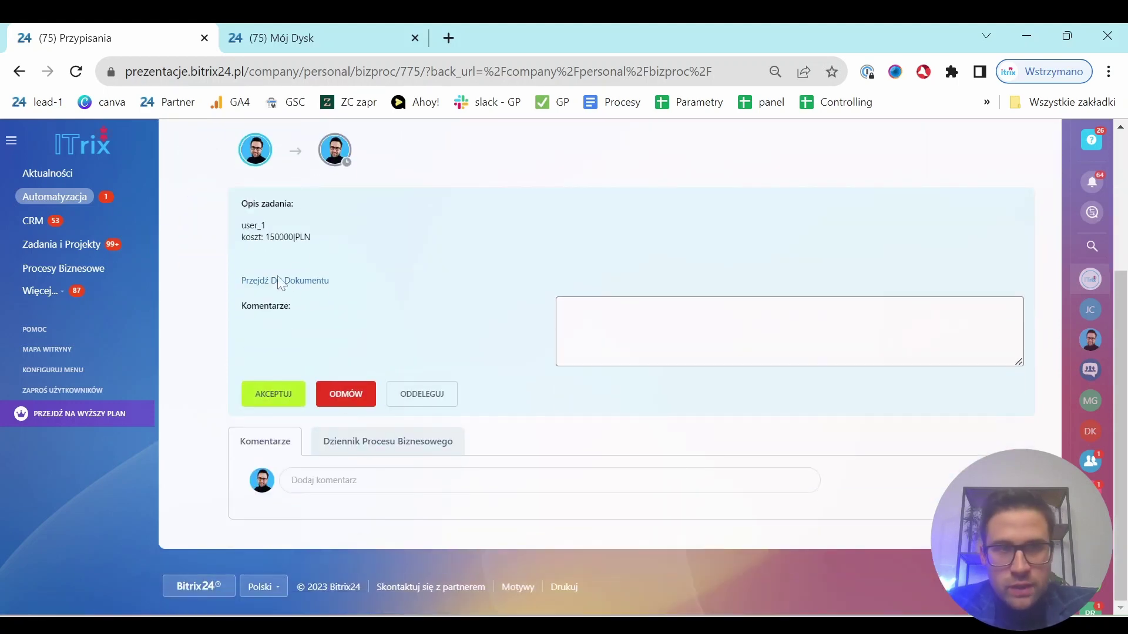
scroll(247, 277, "up", 3)
scroll(320, 310, "down", 3)
left_click(277, 399)
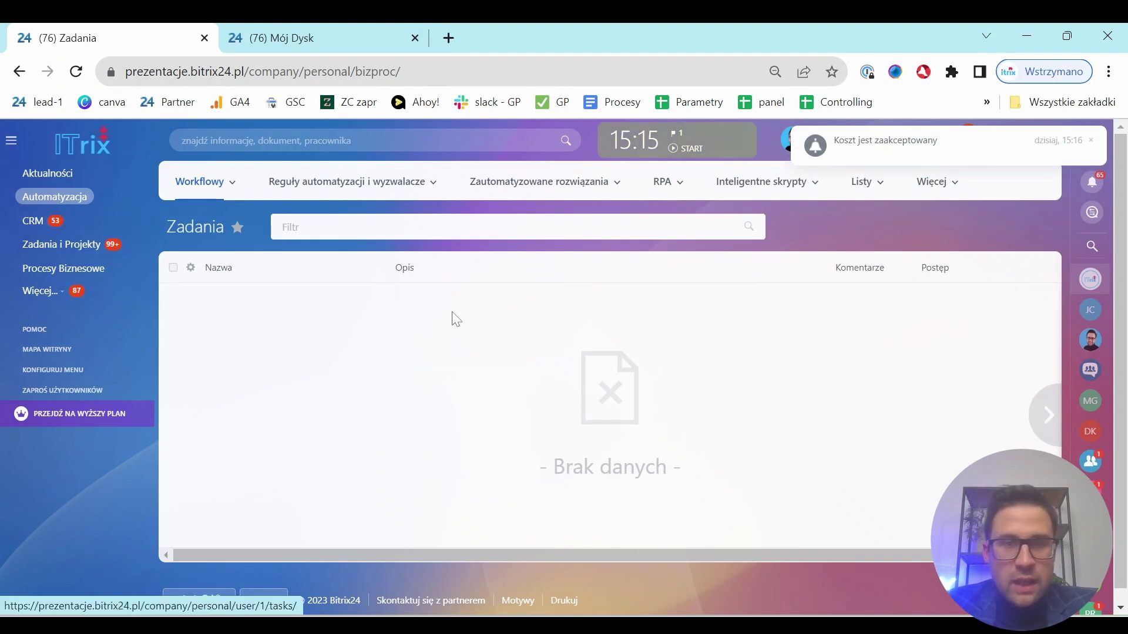
Return to the CRM deal board and open Projekt 3 to check its deal amount.
left_click(52, 222)
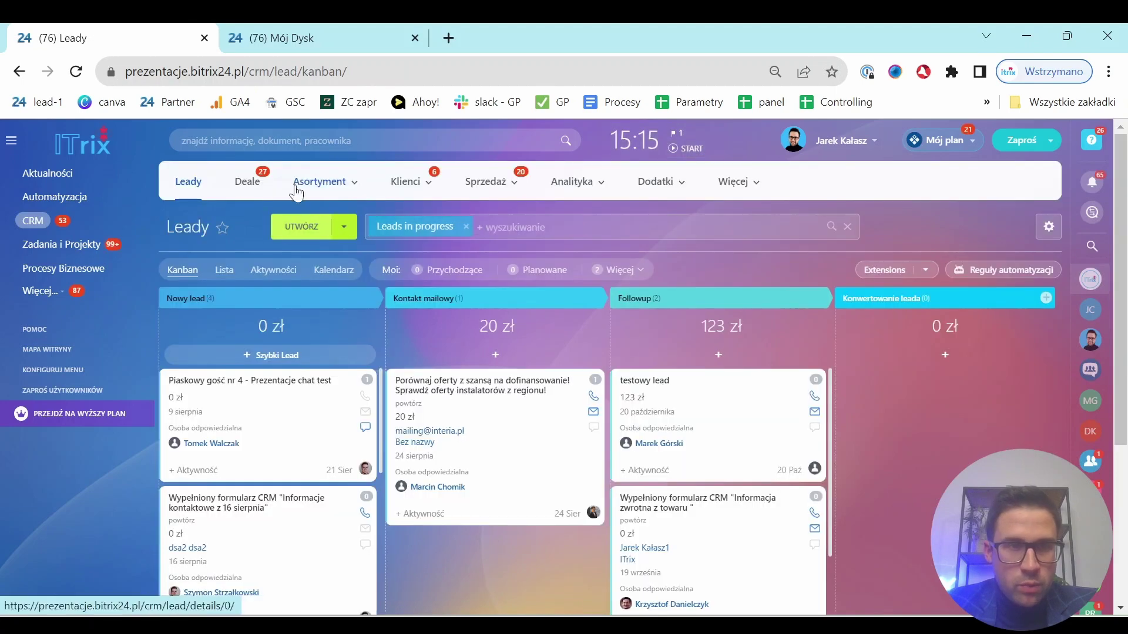
left_click(249, 182)
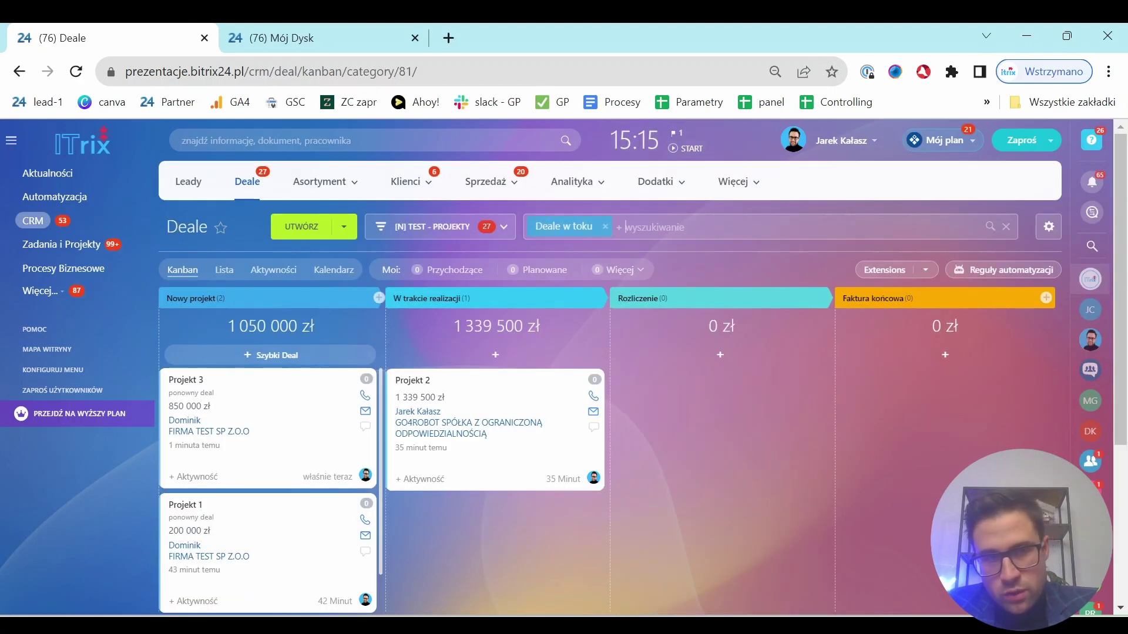
left_click(179, 385)
left_click(222, 395)
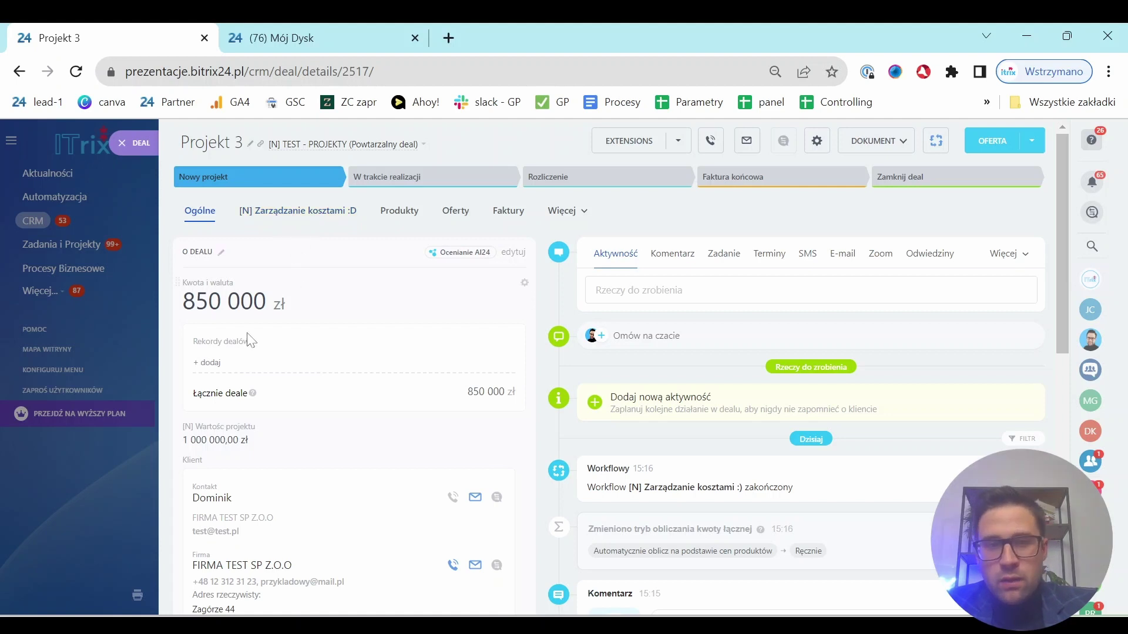
Review all columns of the cost entry in Projekt 3's [N] Zarządzanie kosztami :D list and close the deal.
left_click(302, 215)
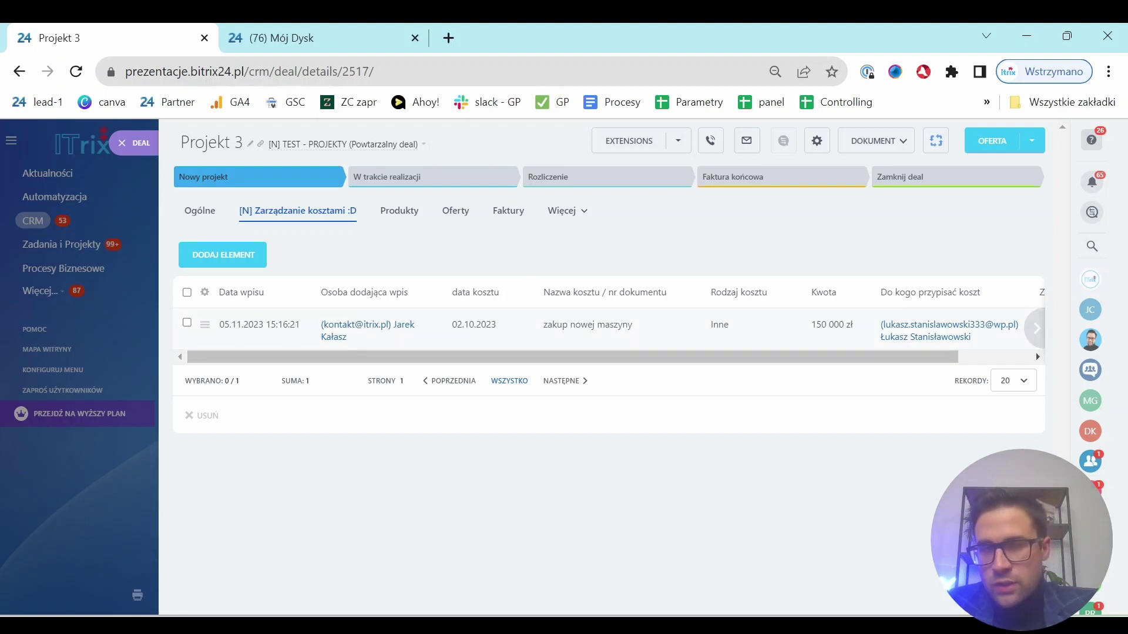
left_click_drag(492, 364, 549, 360)
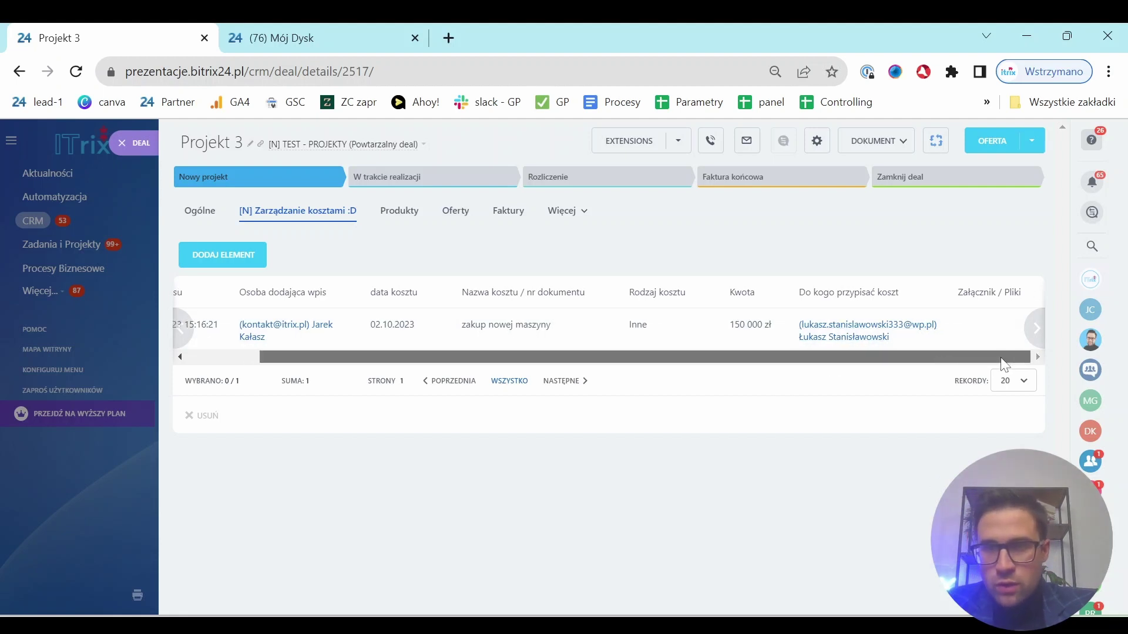
left_click_drag(1002, 361, 697, 365)
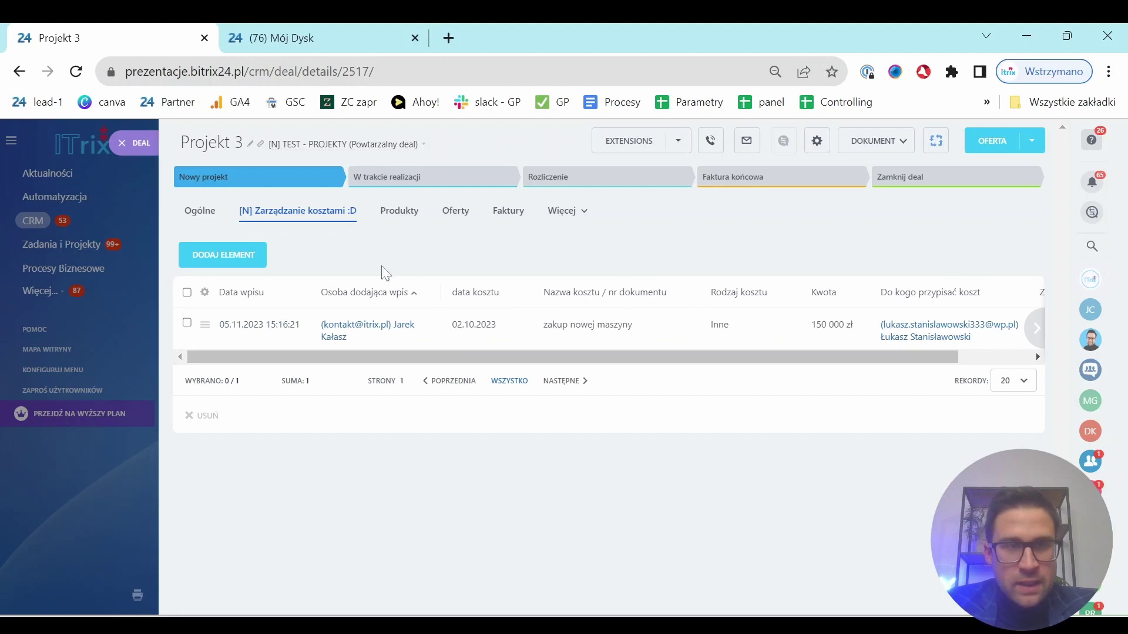
left_click(144, 152)
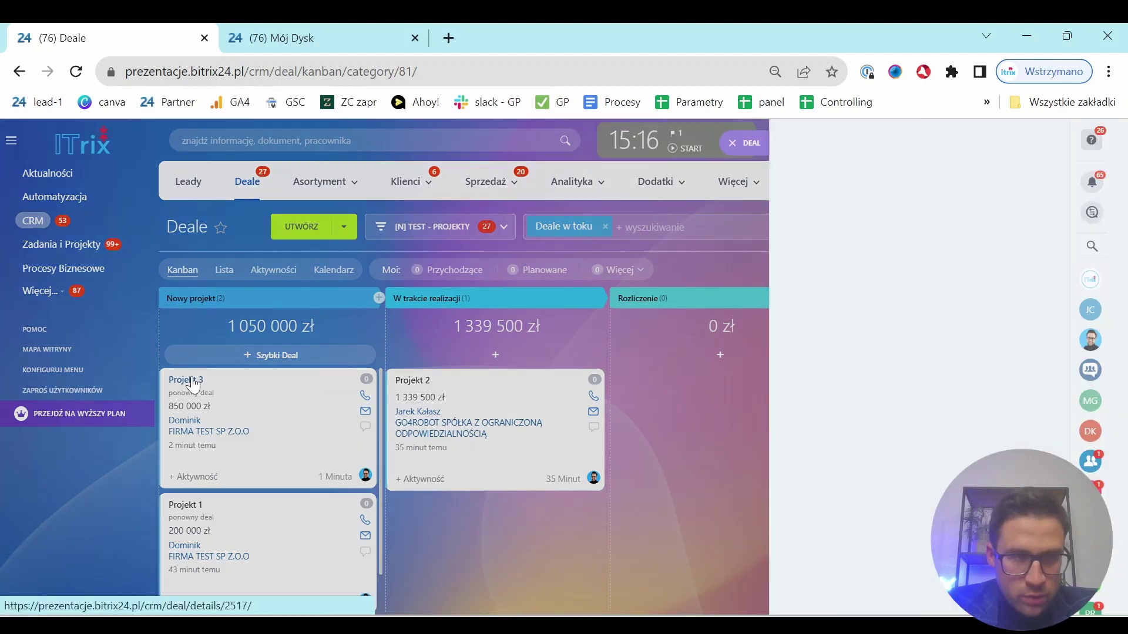
Start the [N] Zarządzanie kosztami workflow on Projekt 3 with cost name ZWROT ZA NOCLEG, value 1 000 000 Złoty and type Hotele.
left_click(187, 381)
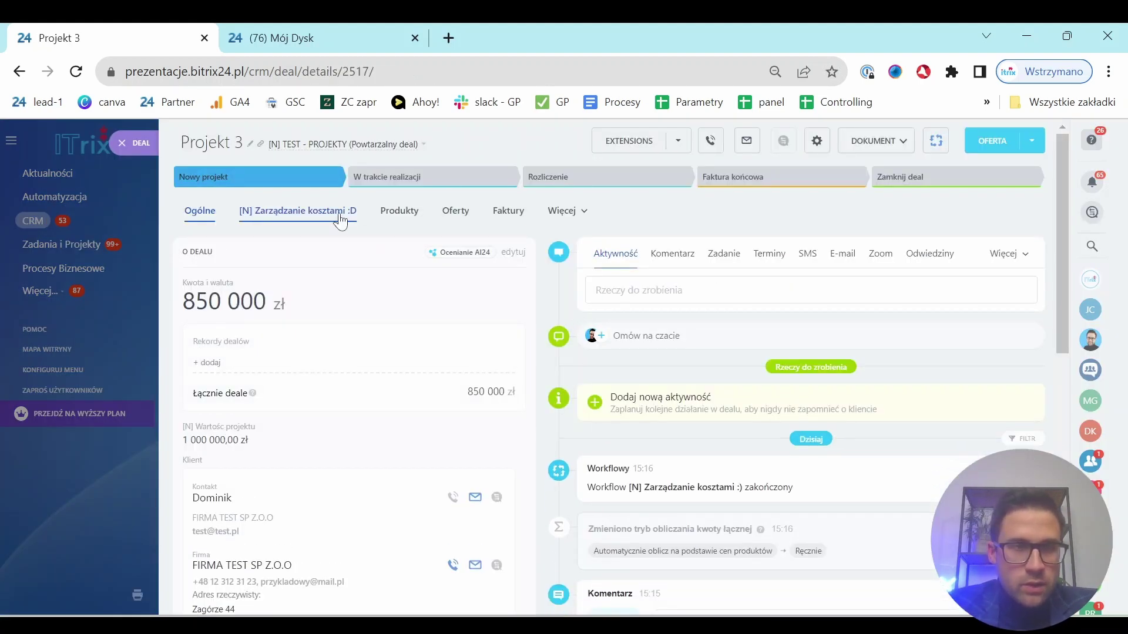
left_click(937, 141)
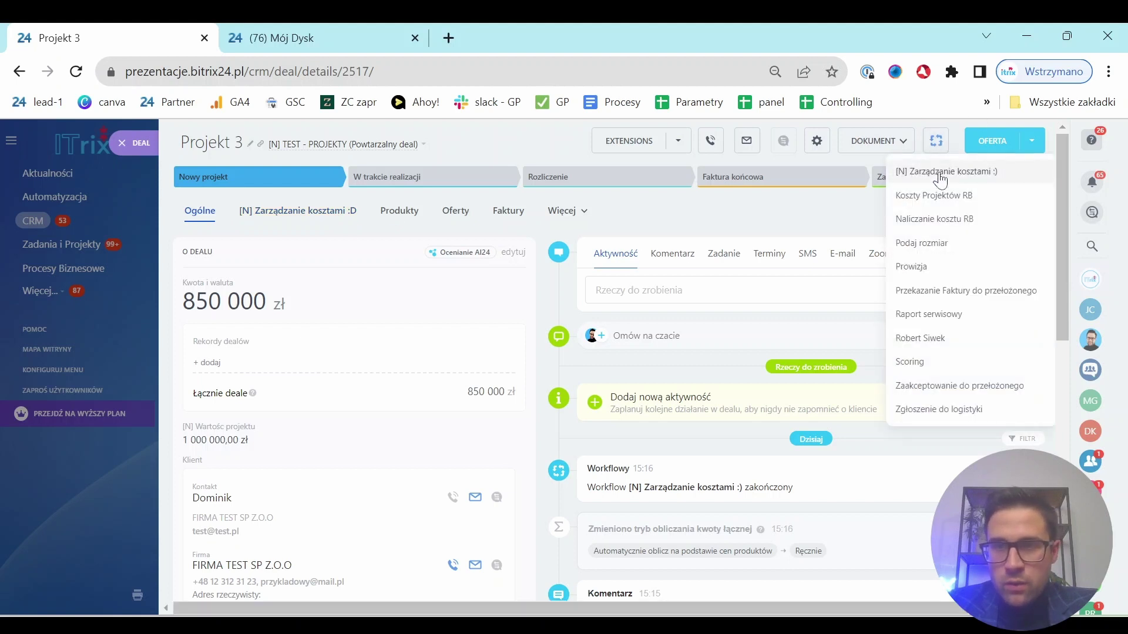
left_click(942, 174)
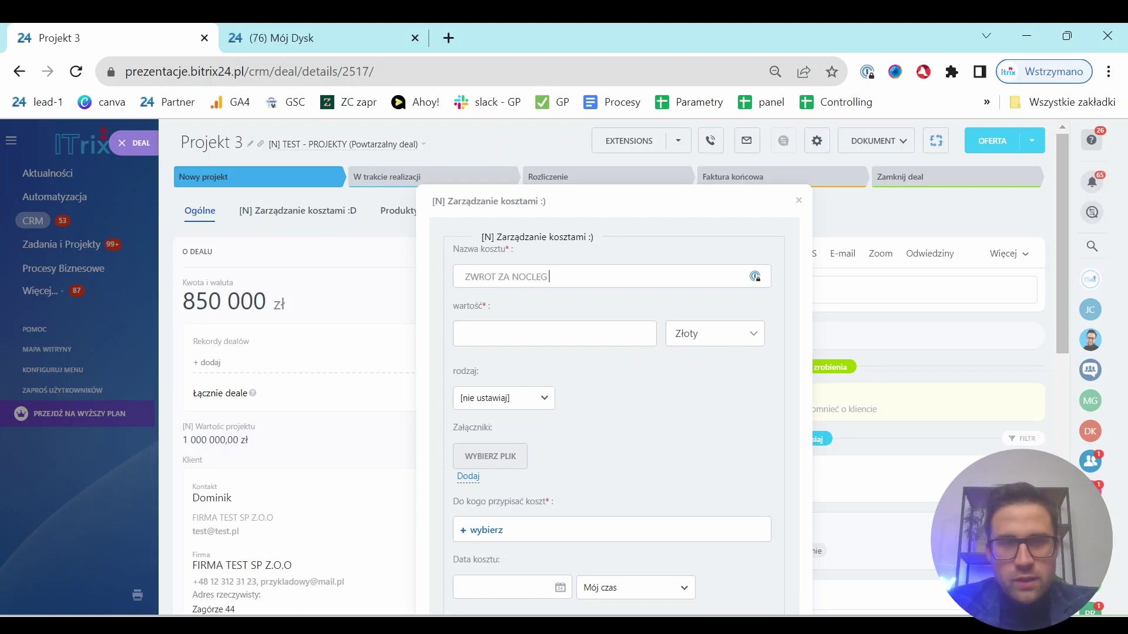
left_click(554, 334)
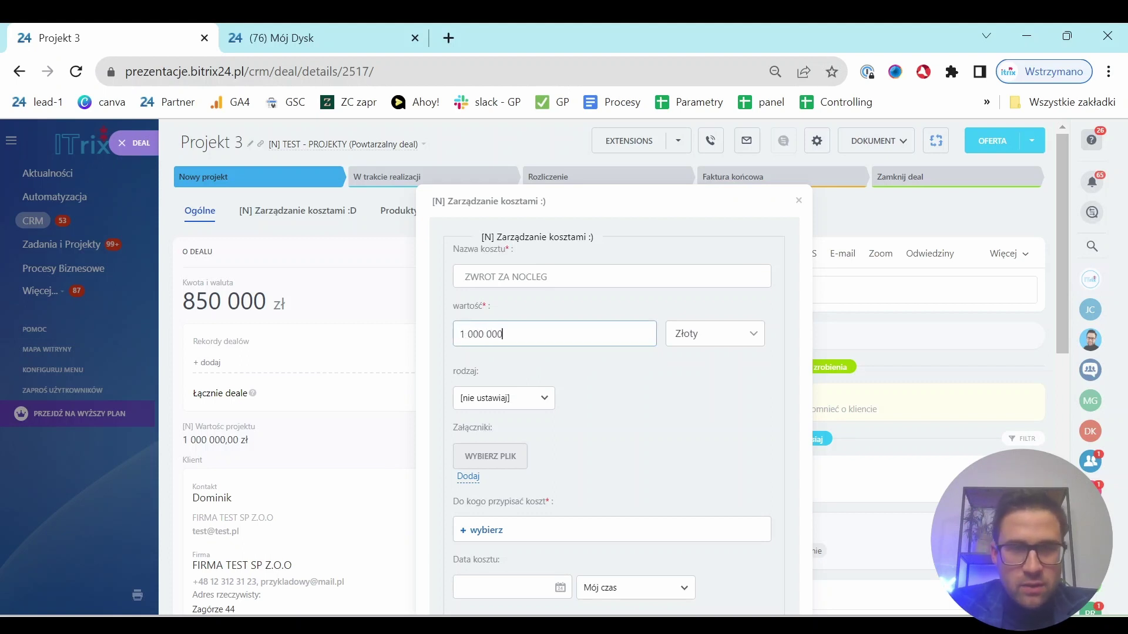
left_click(544, 397)
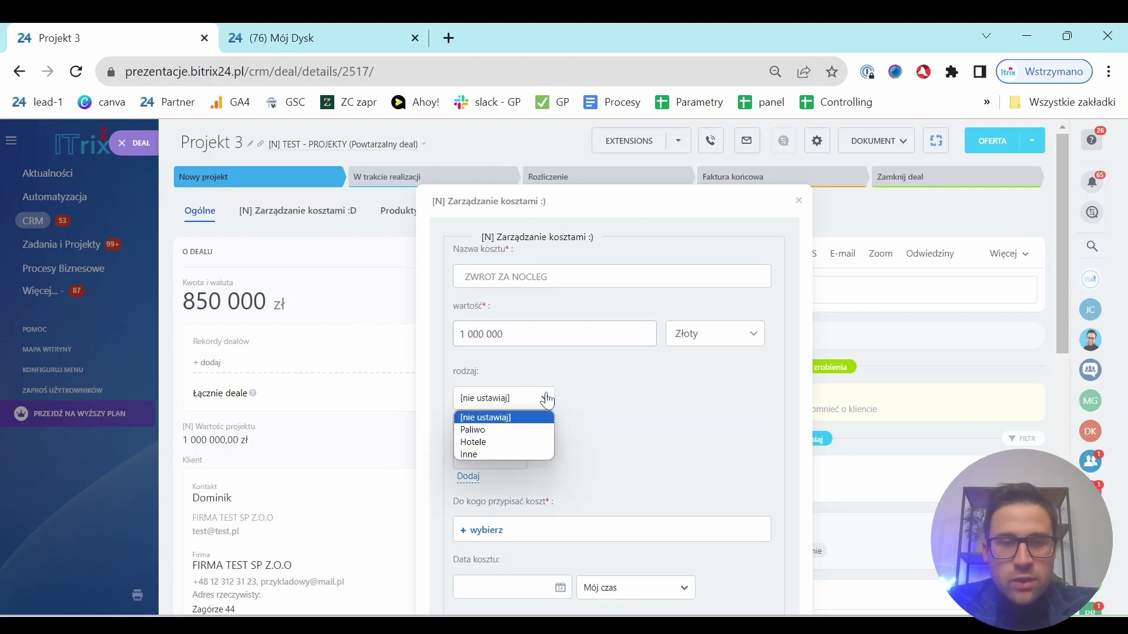
left_click(541, 442)
Assign the lodging cost to the deal's responsible person, date it 6 November 2023 and start the workflow.
scroll(523, 468, "down", 5)
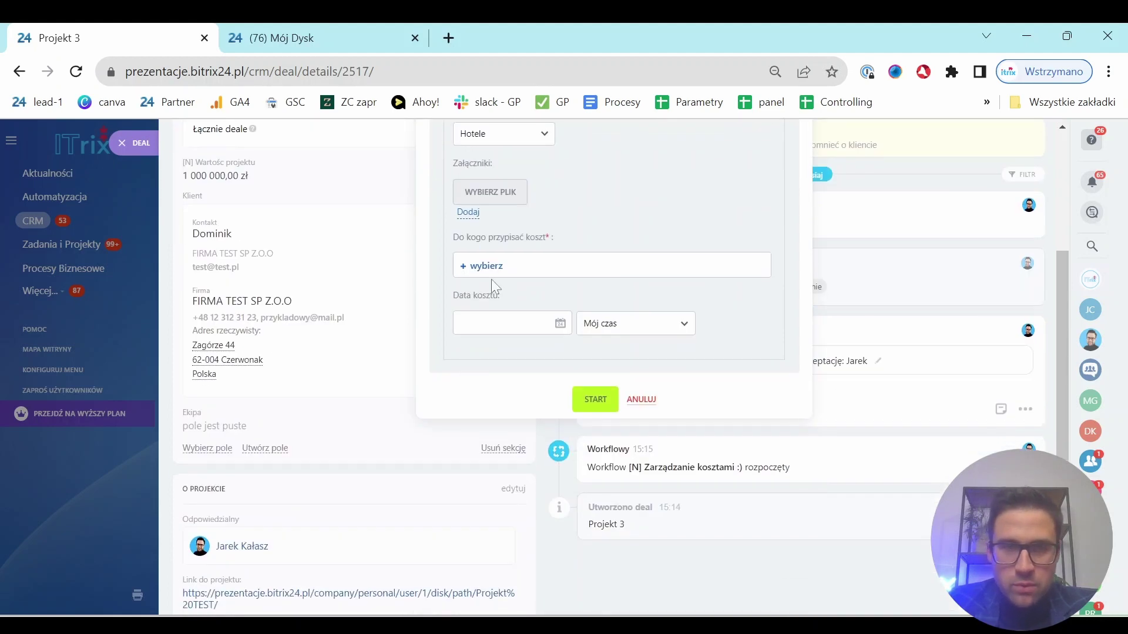
left_click(490, 271)
left_click(517, 329)
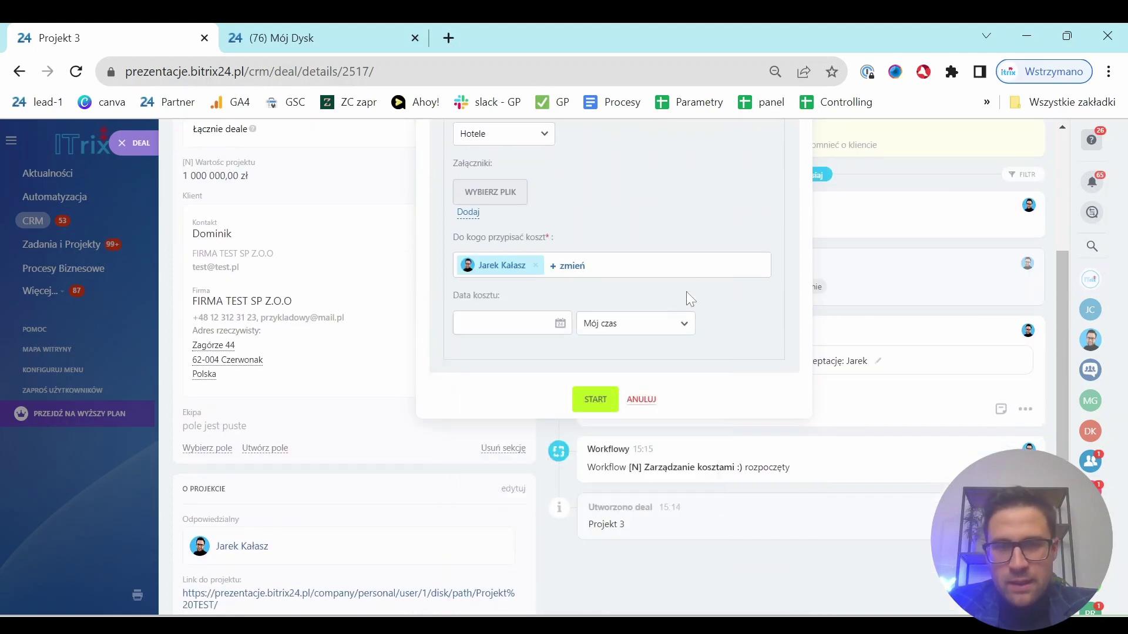
left_click(561, 328)
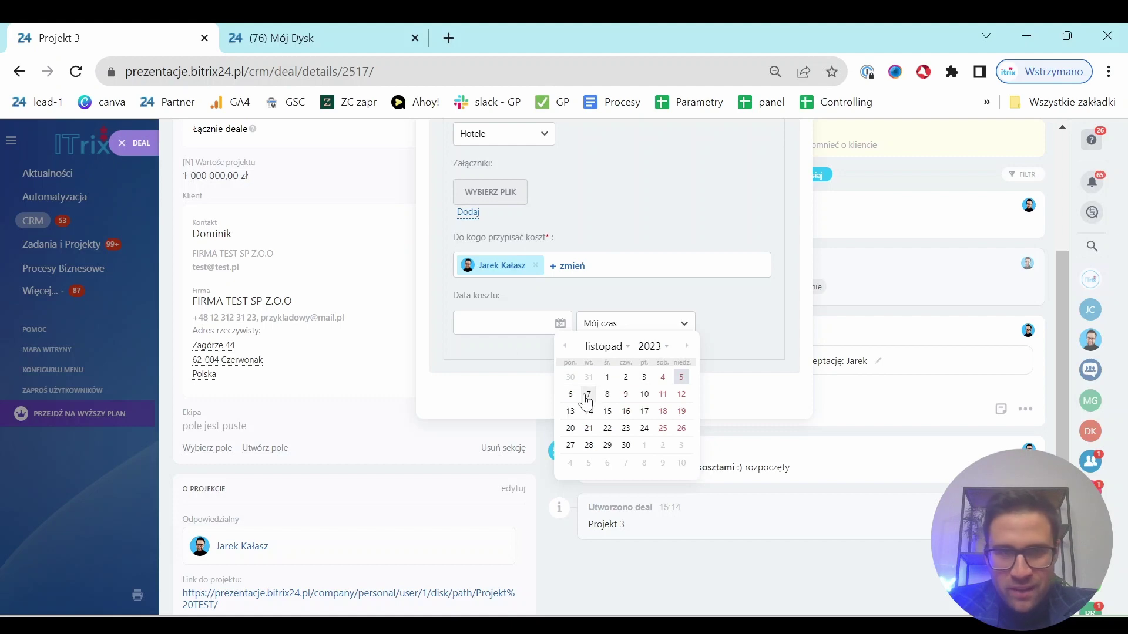
left_click(571, 394)
left_click(603, 407)
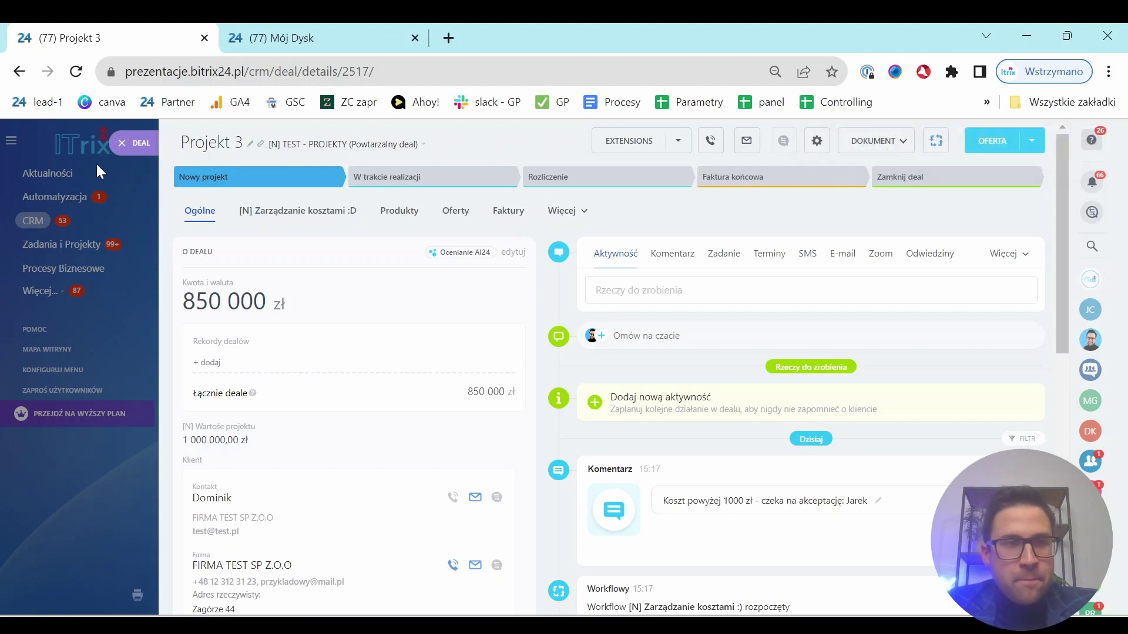
Close the deal, open the approval task for the 1000000 PLN cost, check its description and accept it.
left_click(121, 144)
left_click(54, 197)
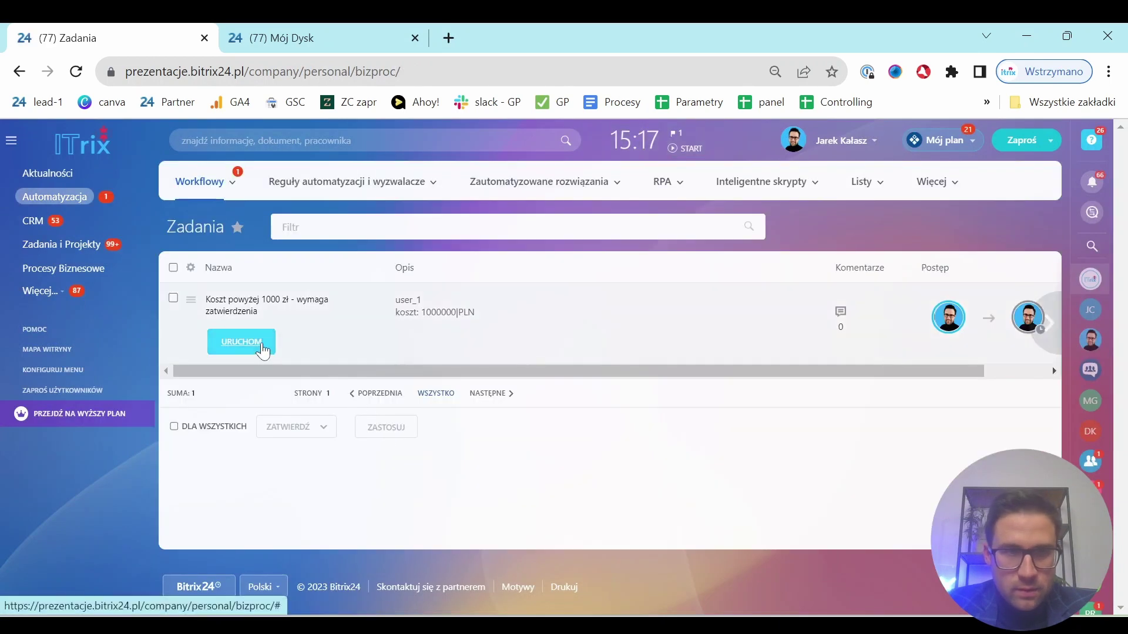
left_click(258, 345)
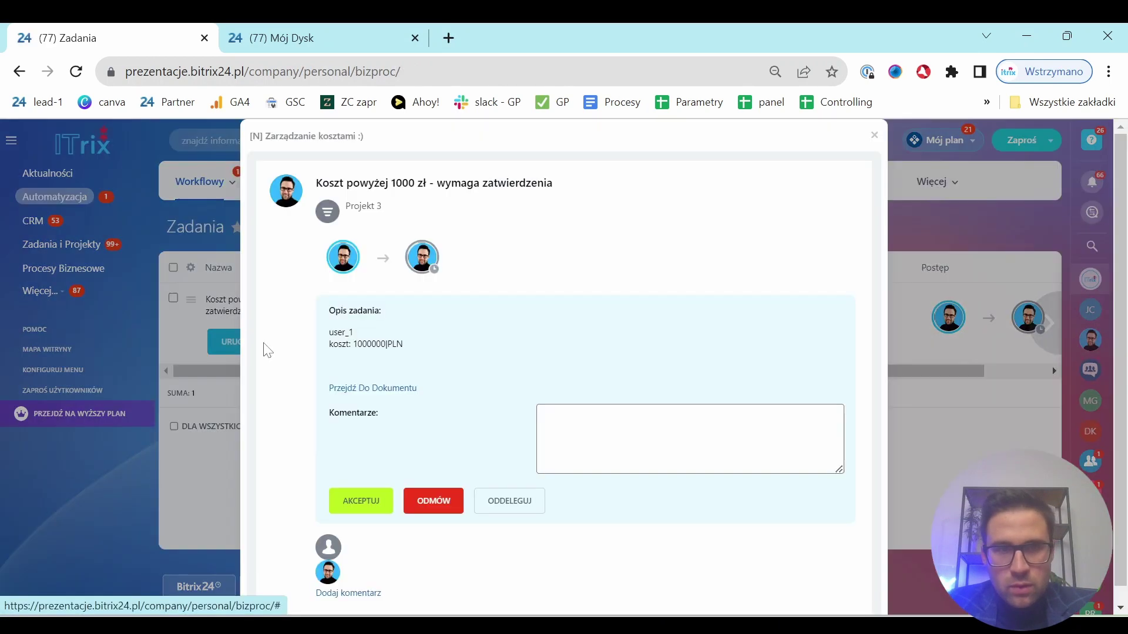
left_click_drag(329, 327, 403, 346)
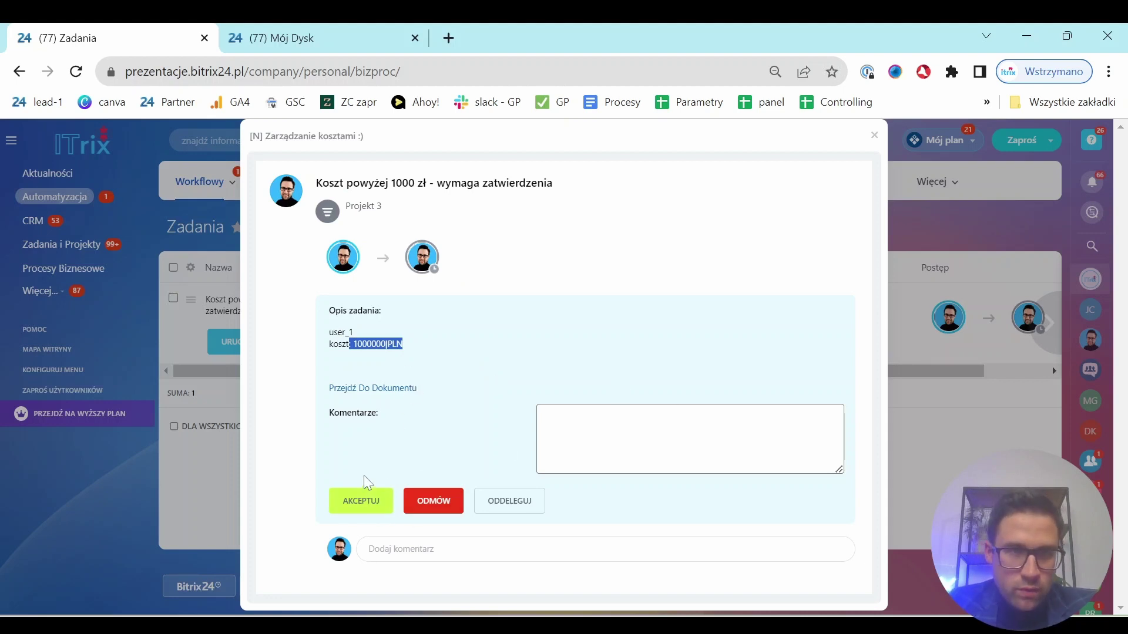
left_click(362, 505)
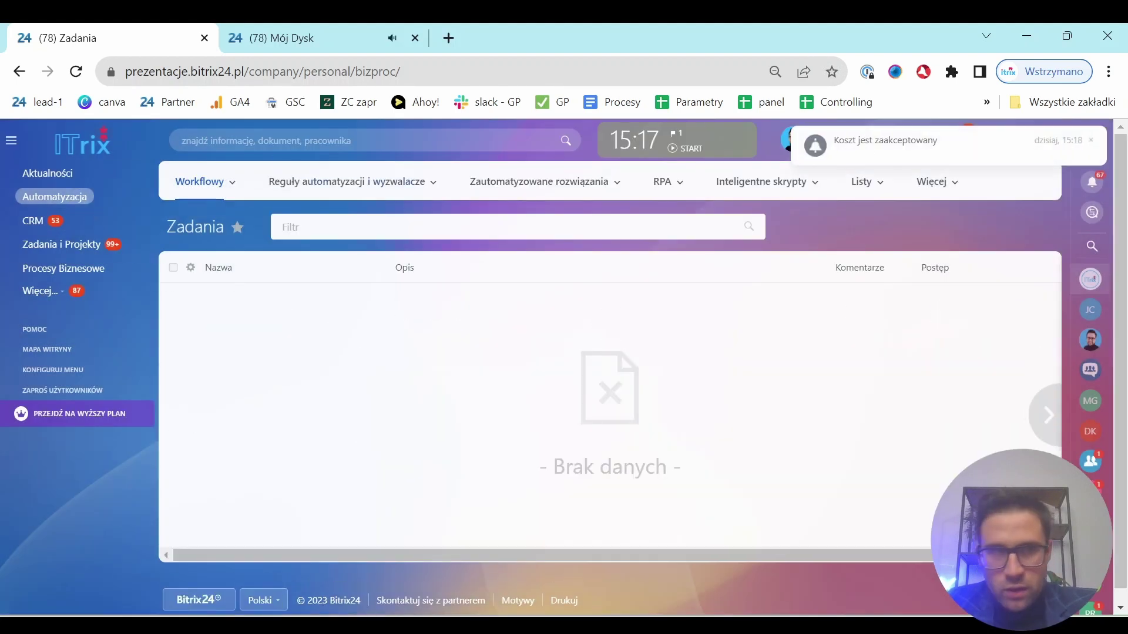
Open Projekt 3 from the CRM deals board and move it to the Rozliczenie stage.
left_click(33, 220)
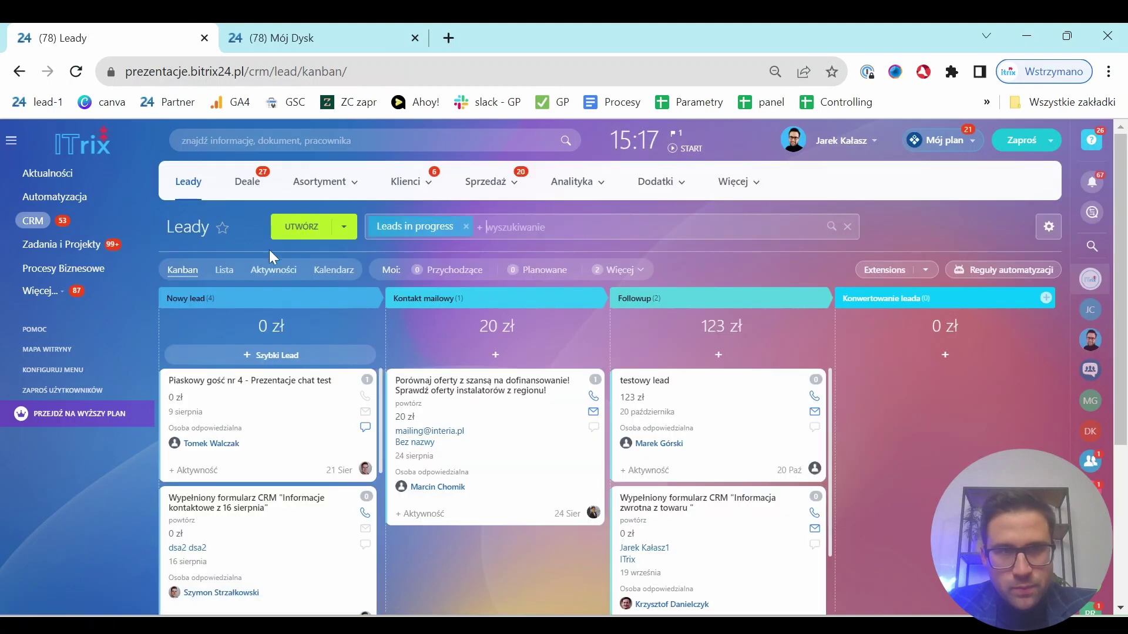
left_click(252, 182)
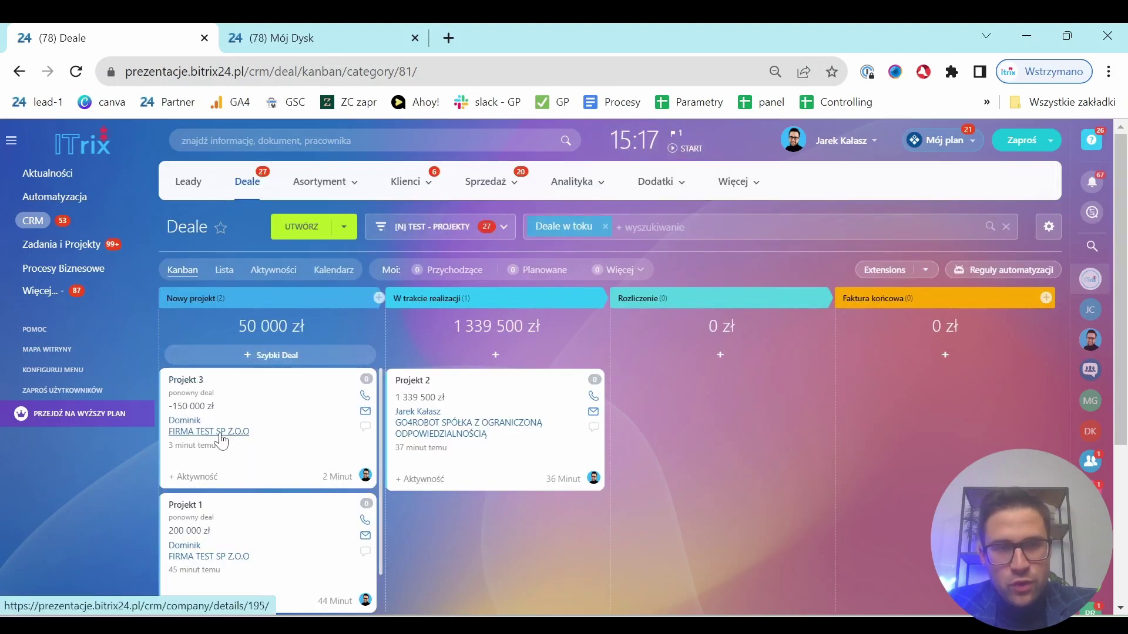
left_click(186, 380)
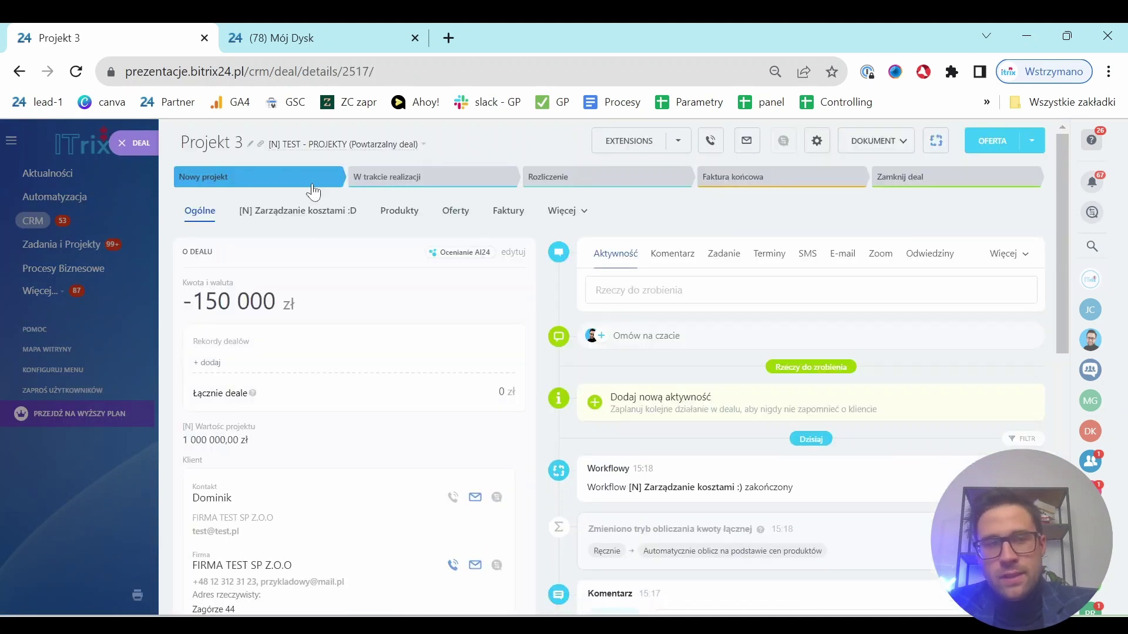
left_click(655, 187)
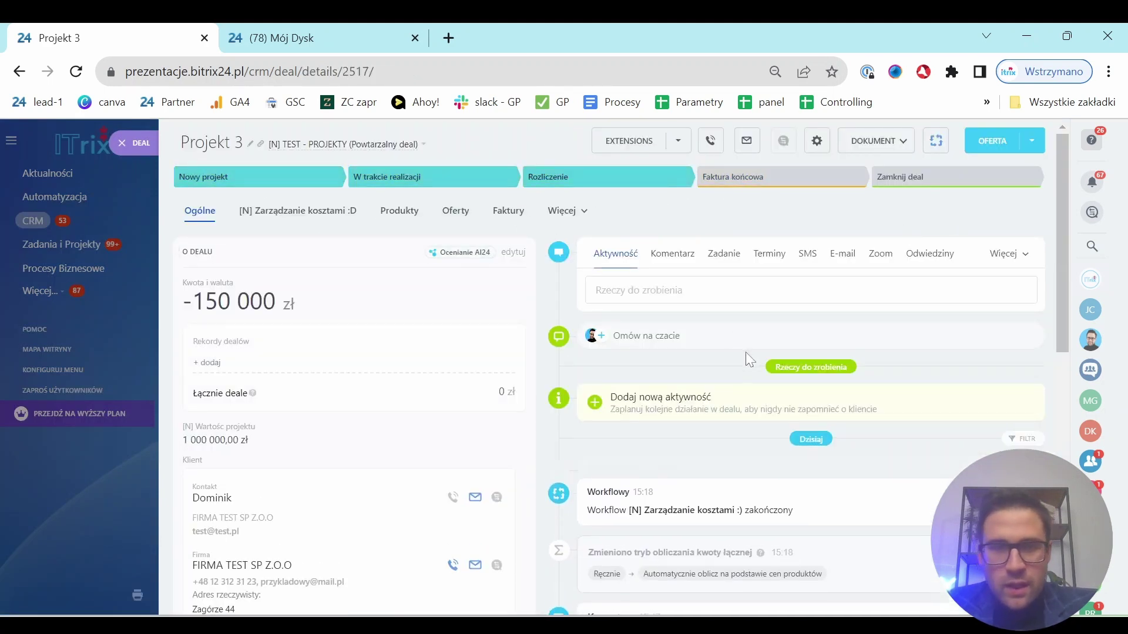
Show Projekt 3's [N] Zarządzanie kosztami :D cost list, widen the Kwota column and check the ZWROT ZA NOCLEG entry.
left_click(347, 218)
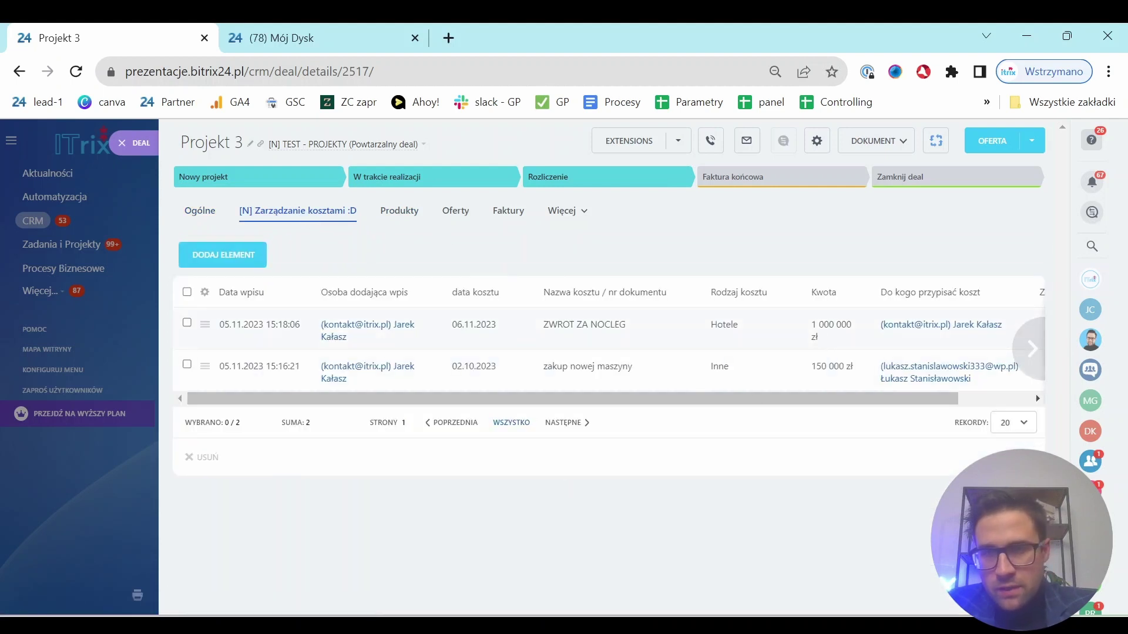
left_click_drag(867, 289, 915, 290)
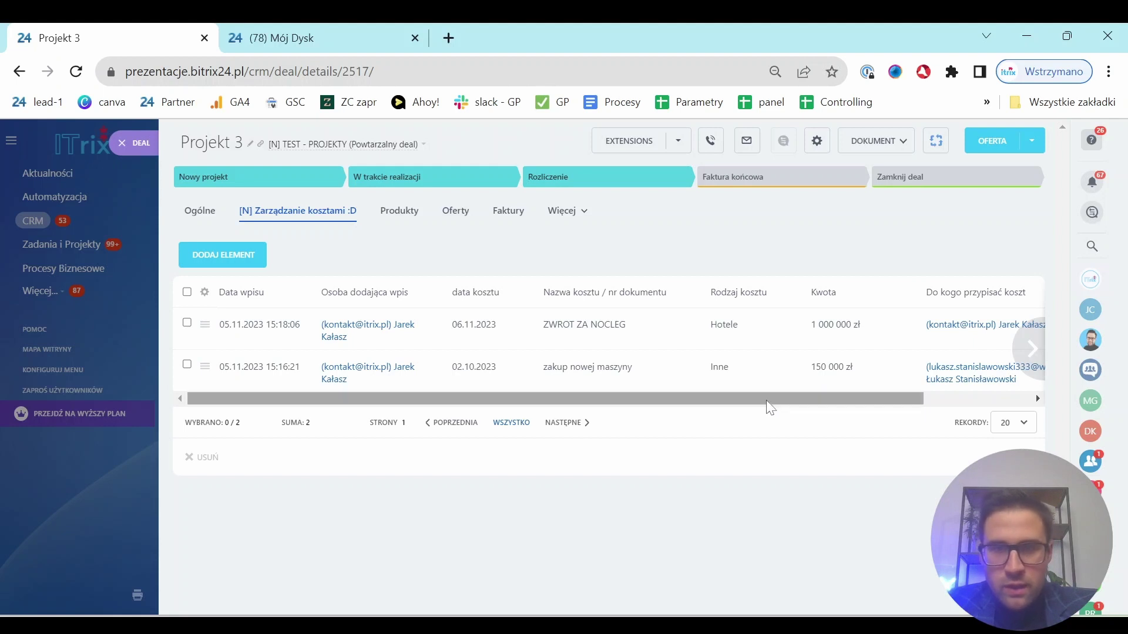
mouse_move(770, 407)
left_mouse_down()
mouse_move(794, 395)
mouse_move(764, 402)
left_mouse_up()
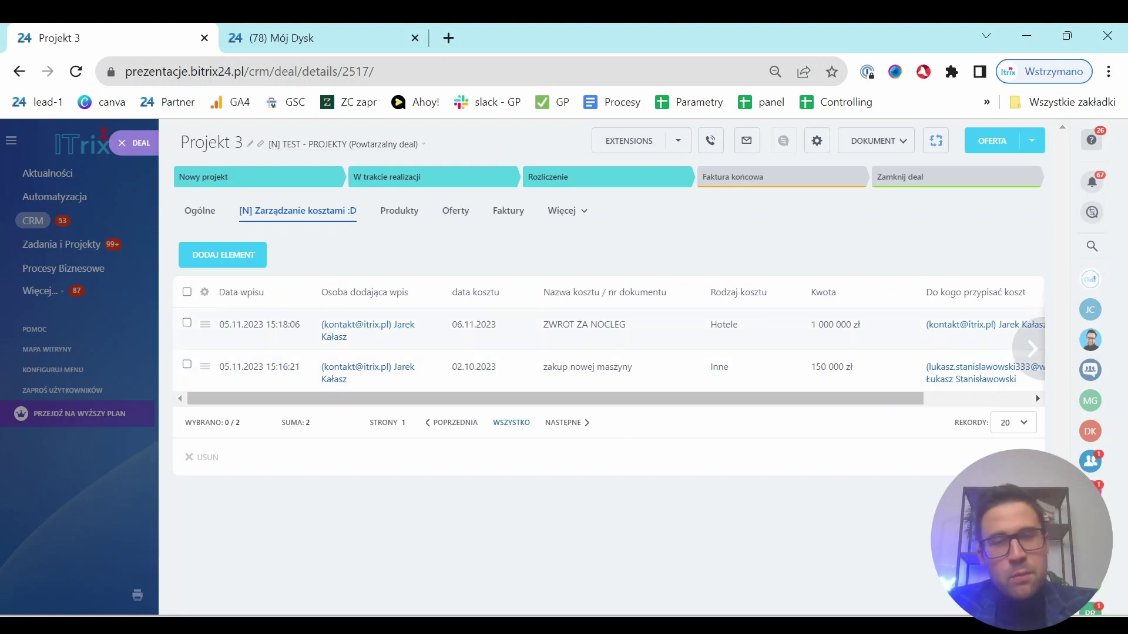
left_click(807, 328)
left_click_drag(806, 327, 845, 325)
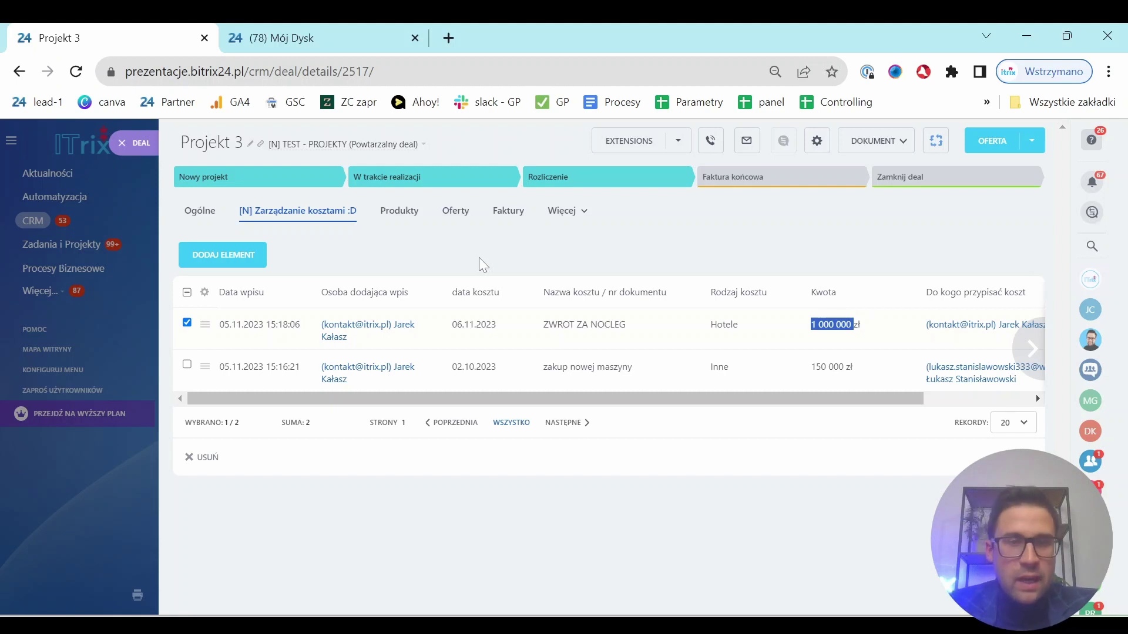
left_click(480, 259)
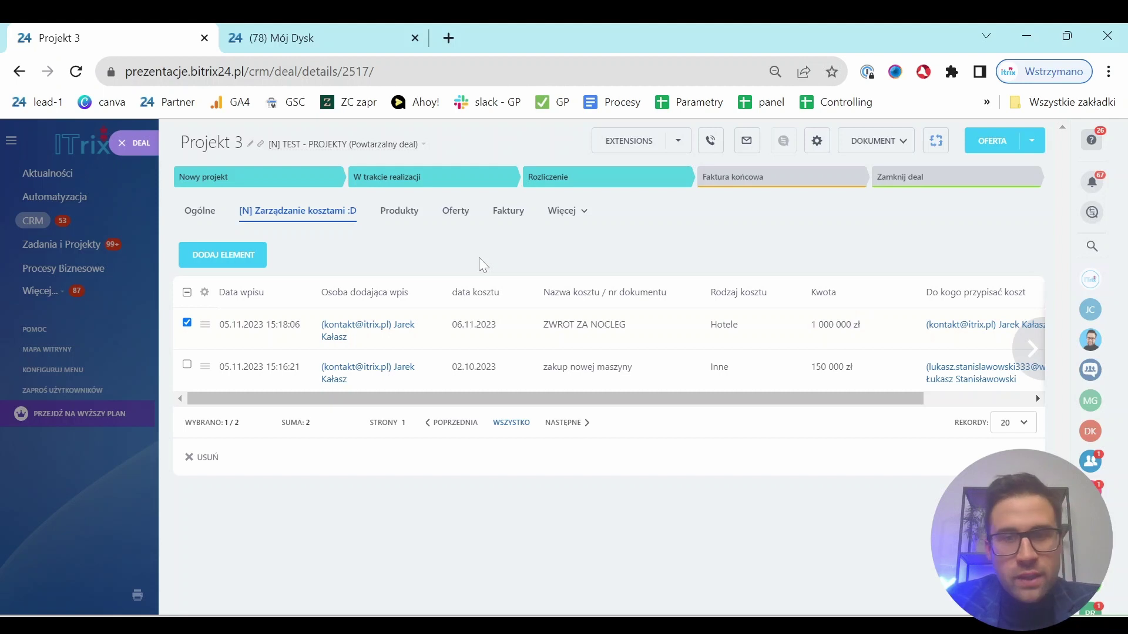
mouse_move(749, 398)
left_mouse_down()
mouse_move(855, 415)
mouse_move(760, 411)
left_mouse_up()
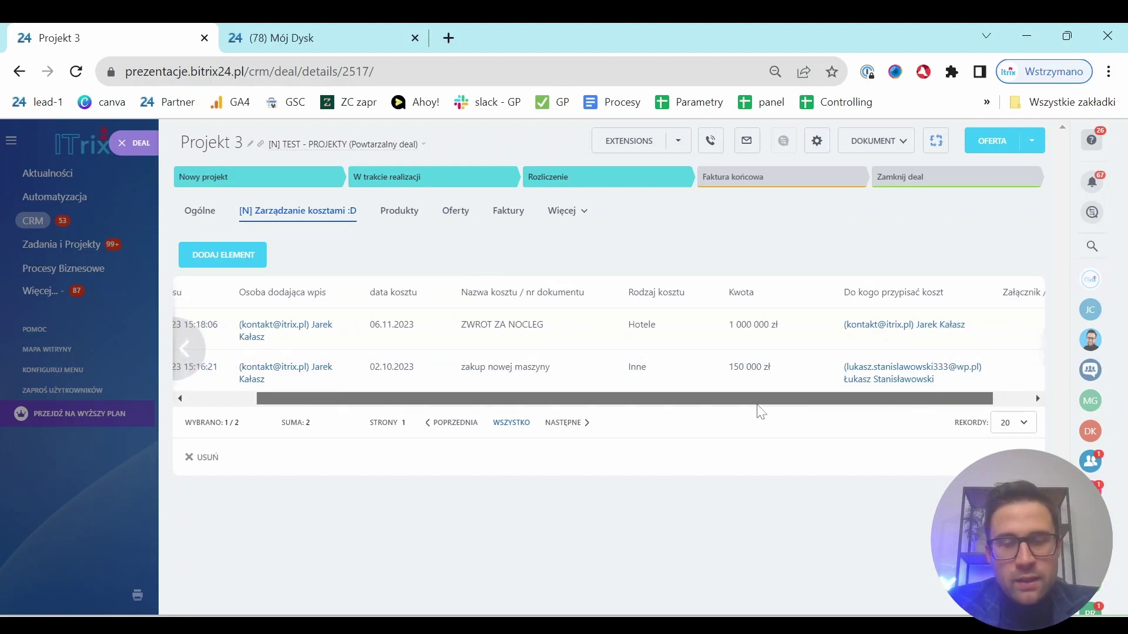
Review the start form of the [N] Zarządzanie kosztami :) workflow without starting it, and close the Projekt 3 deal.
left_click(936, 141)
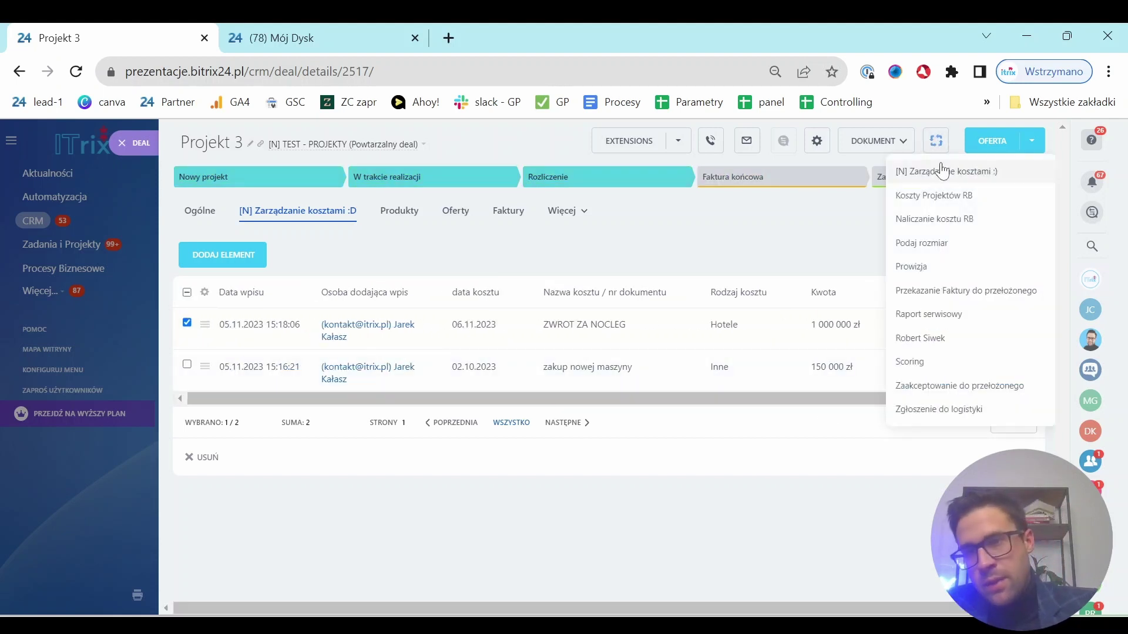
left_click(945, 172)
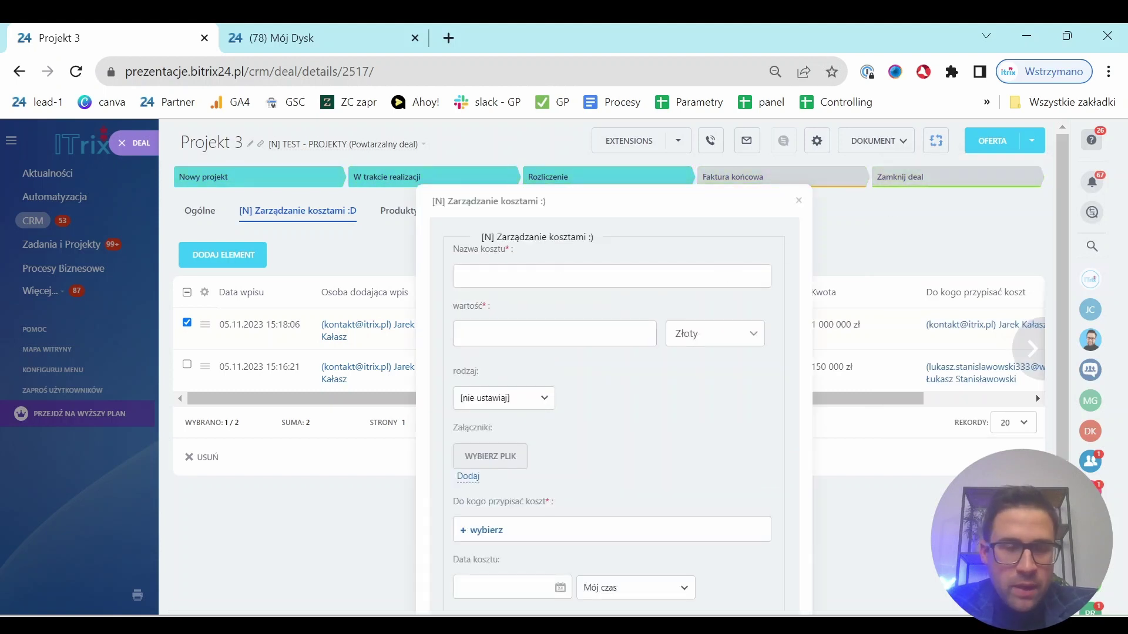
scroll(591, 267, "down", 2)
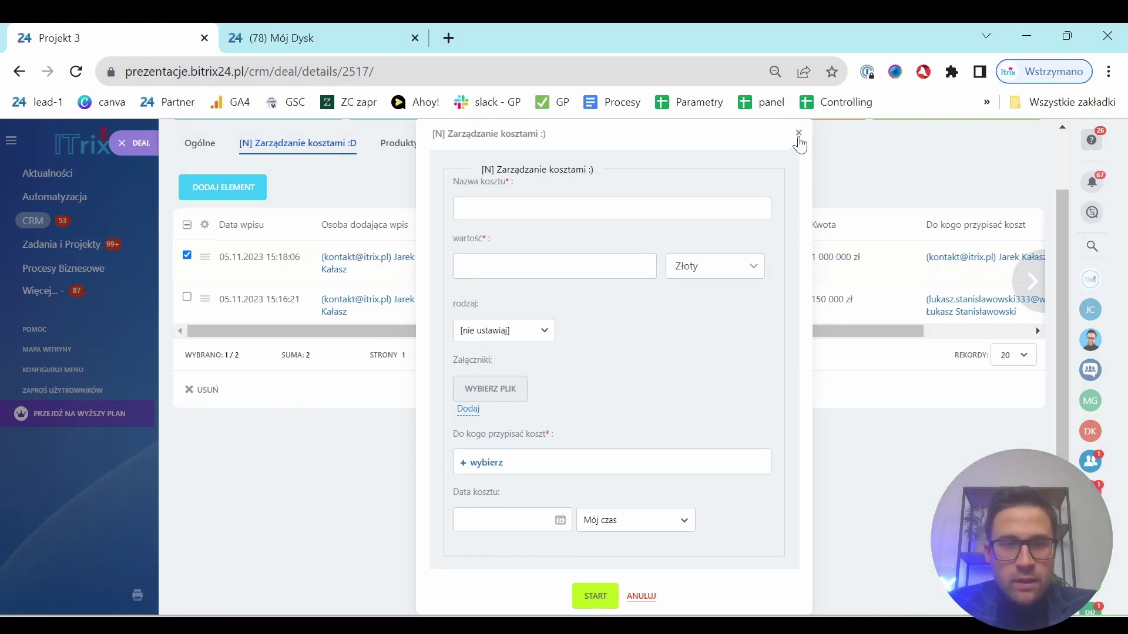
left_click(798, 134)
mouse_move(766, 396)
left_mouse_down()
mouse_move(895, 399)
mouse_move(781, 398)
left_mouse_up()
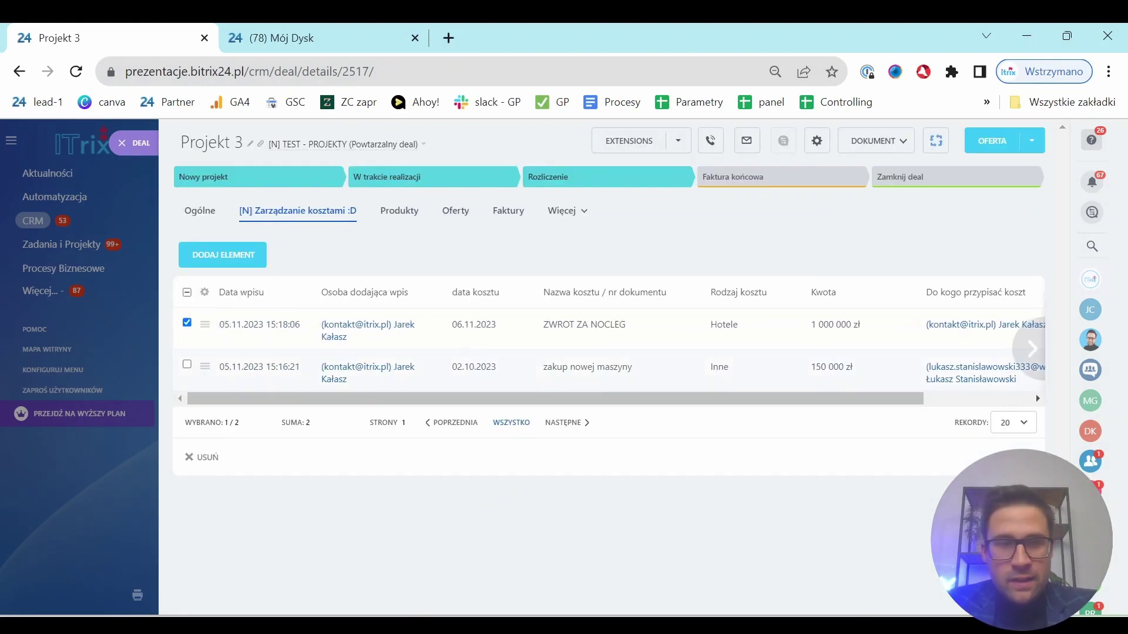
left_click(138, 145)
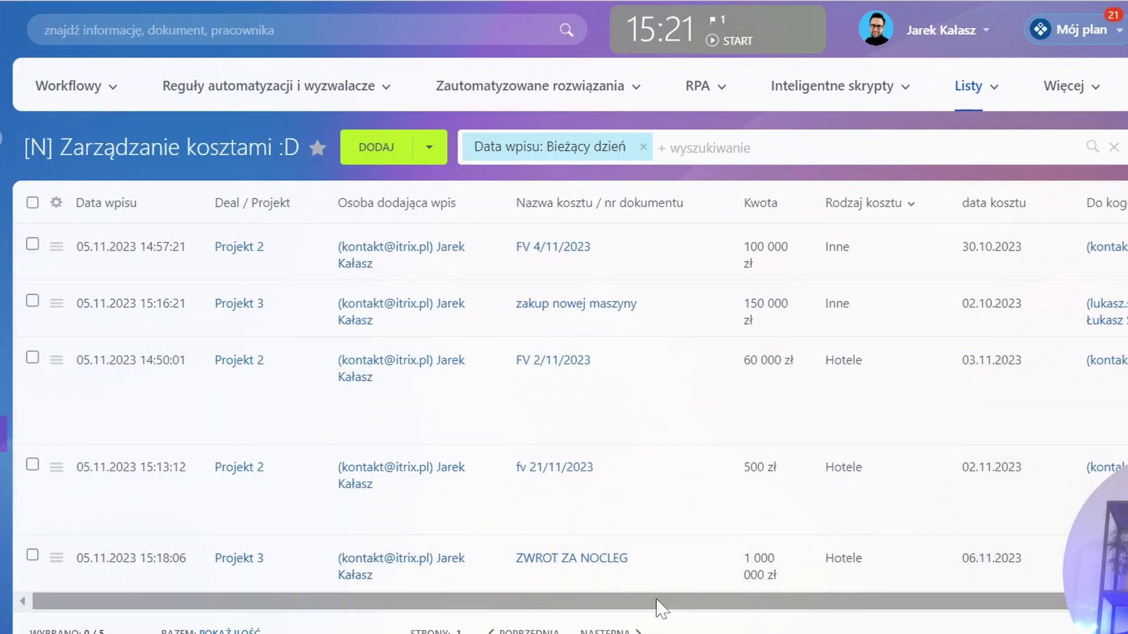
Widen the Kwota column in the overall cost list and place Kwota, Rodzaj kosztu and Do kogo przypisać koszt before Nazwa kosztu / nr dokumentu.
left_click_drag(659, 605, 738, 615)
left_click_drag(725, 200, 818, 201)
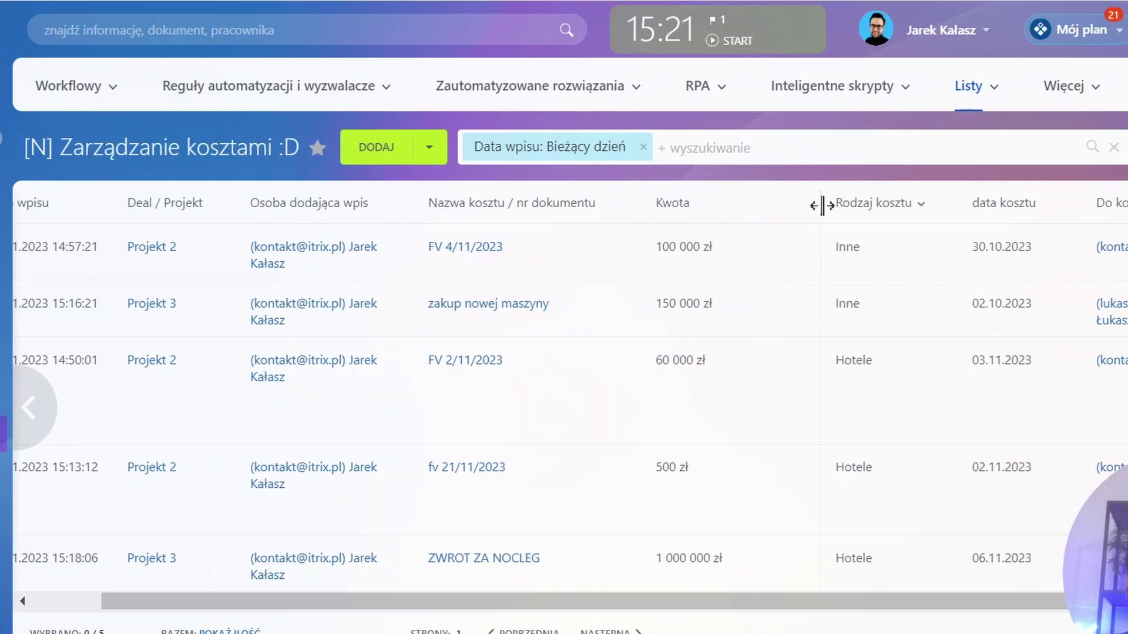
left_click_drag(718, 201, 506, 206)
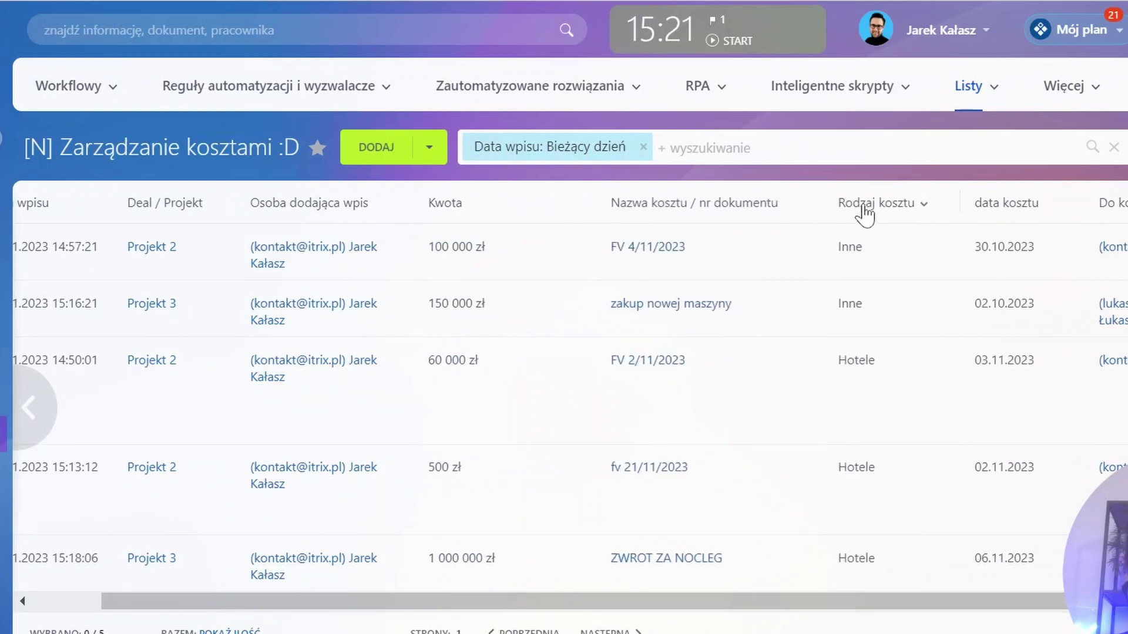
left_click_drag(863, 214, 642, 221)
left_click_drag(1075, 214, 756, 228)
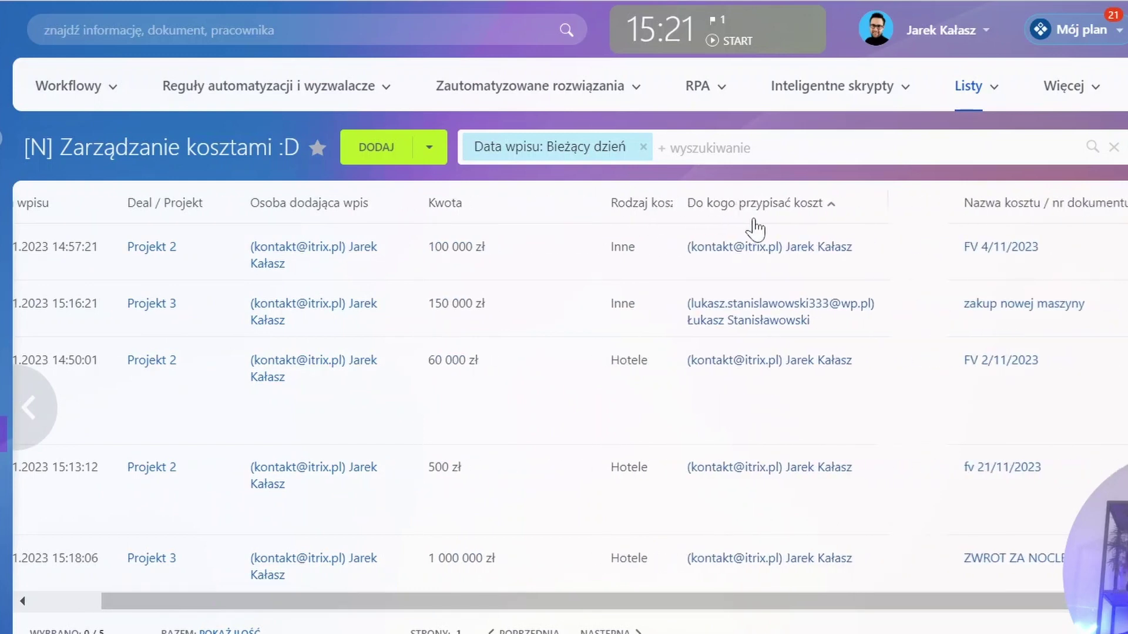
left_click_drag(950, 607, 1102, 607)
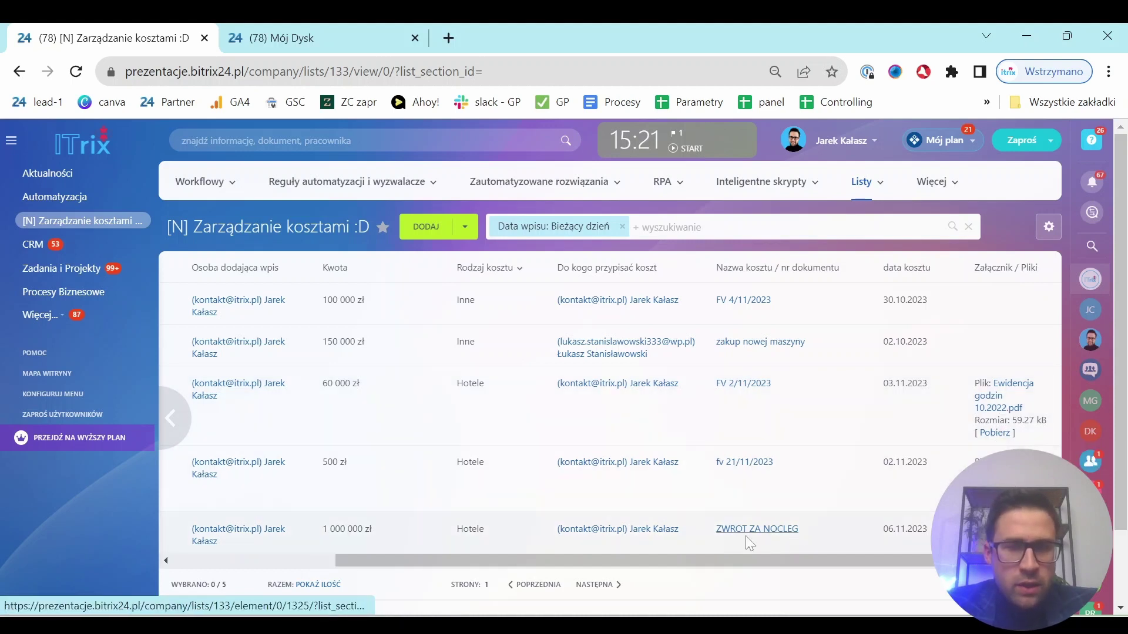
left_click_drag(771, 562, 573, 546)
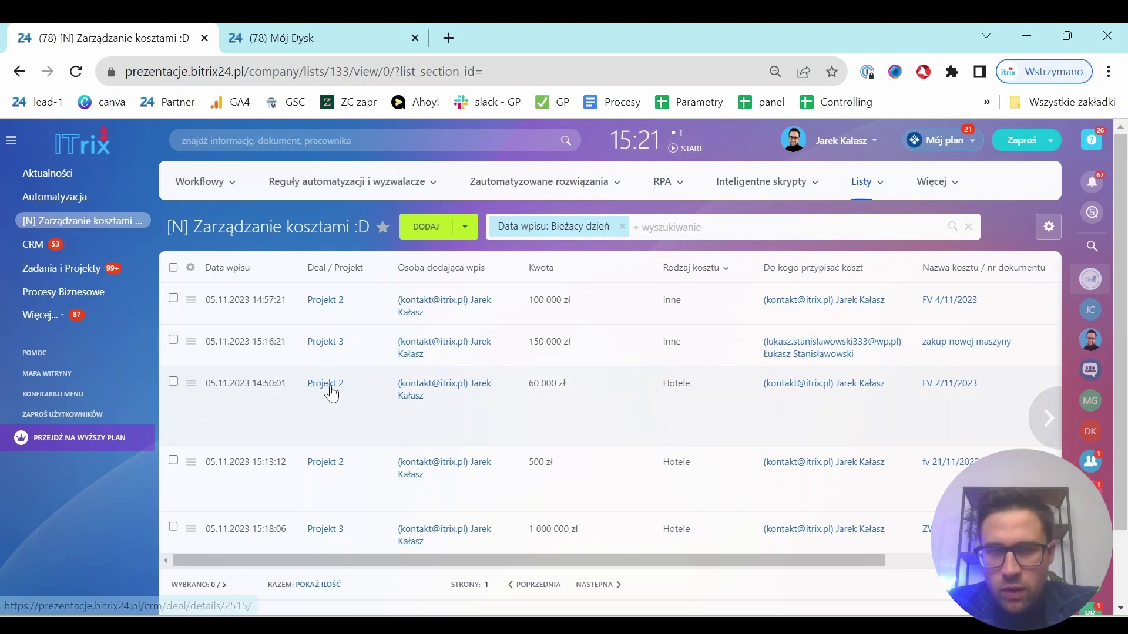
Open Projekt 2 from the FV 4/11/2023 cost entry, review its general details and cost list, and close the deal.
left_click(325, 301)
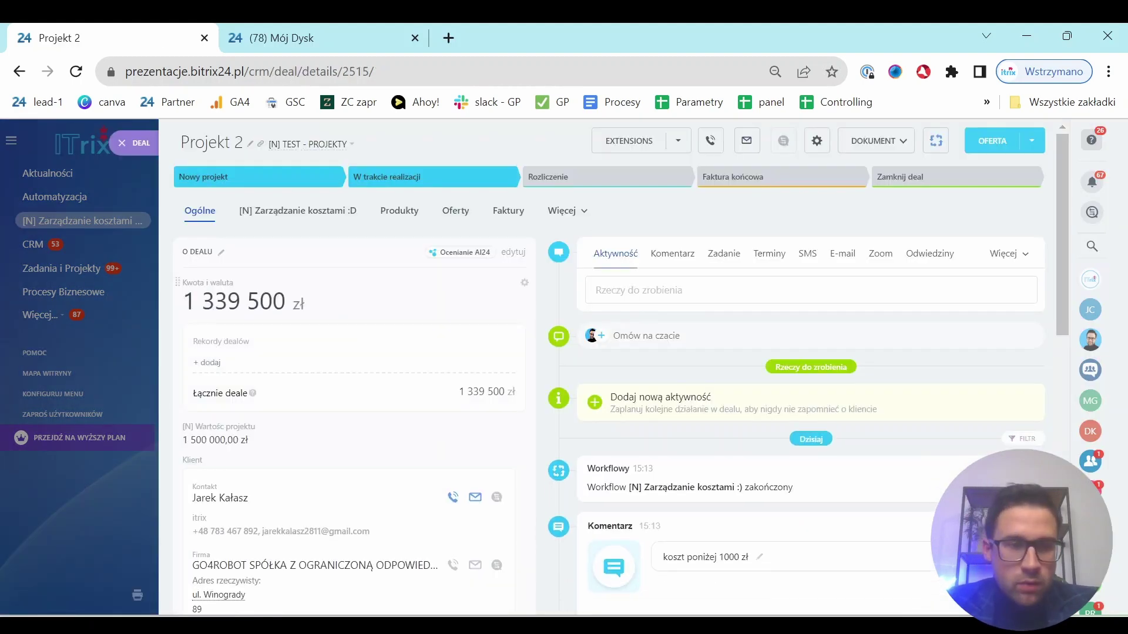
scroll(319, 405, "down", 7)
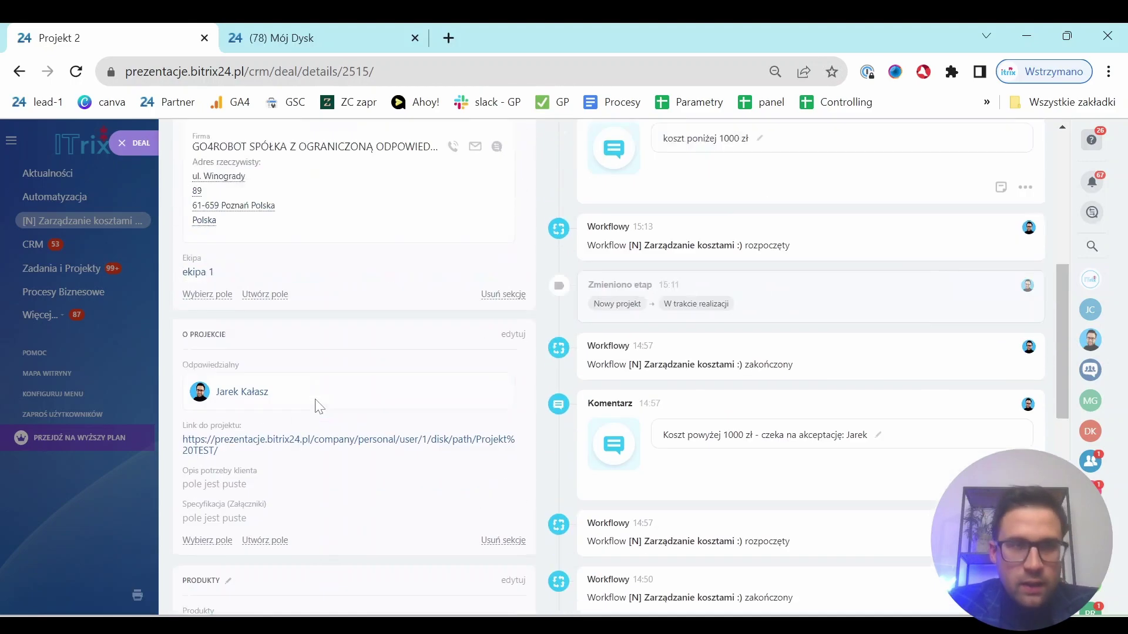
scroll(305, 446, "up", 2)
scroll(287, 493, "down", 1)
scroll(280, 517, "up", 6)
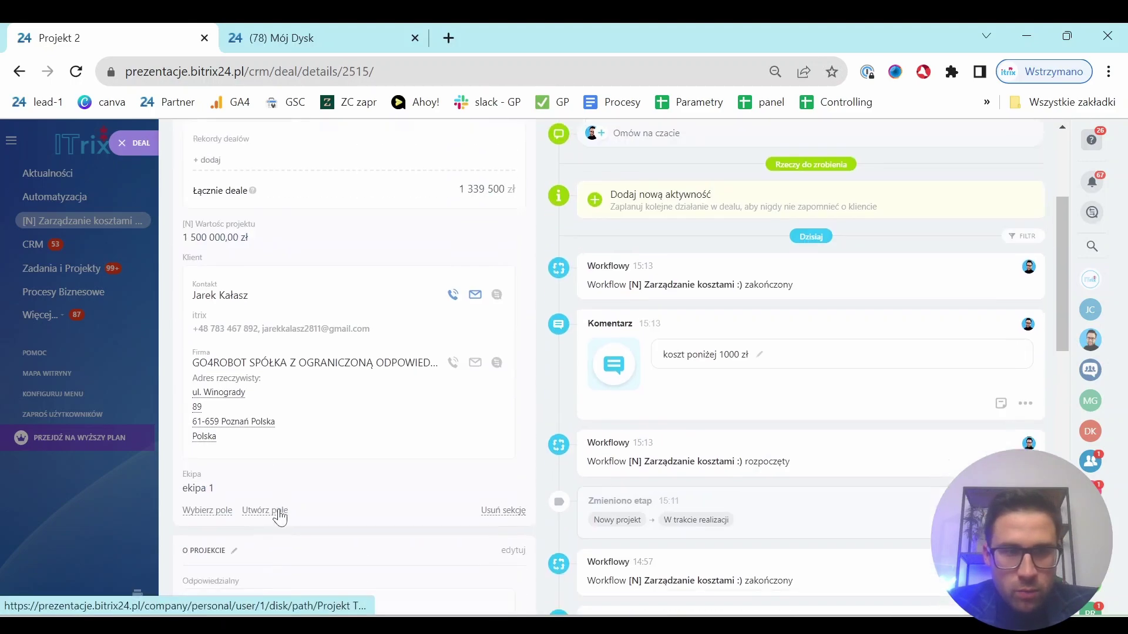
left_click(274, 215)
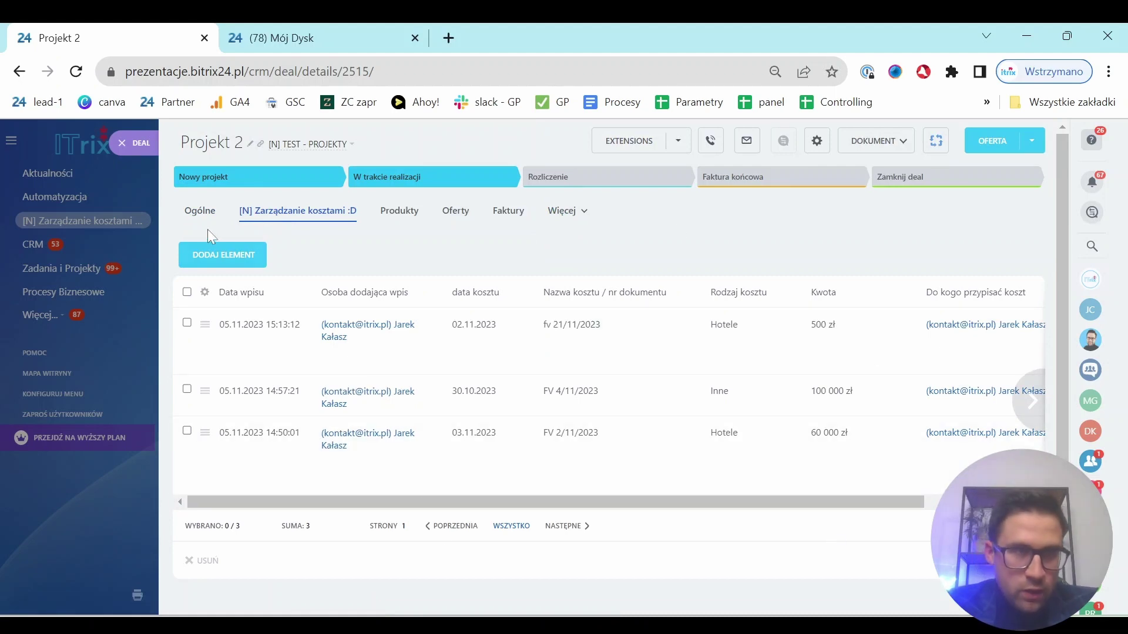
left_click(145, 142)
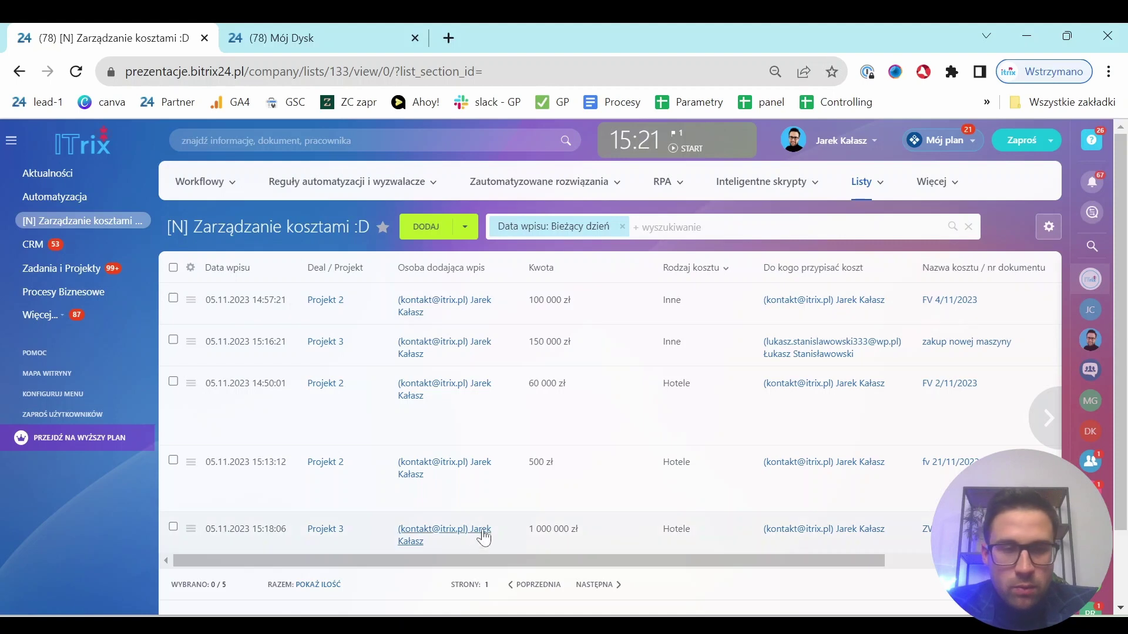
Review the cost list's filter fields and add the Osoba dodająca wpis field to the filter.
left_click_drag(422, 561, 259, 557)
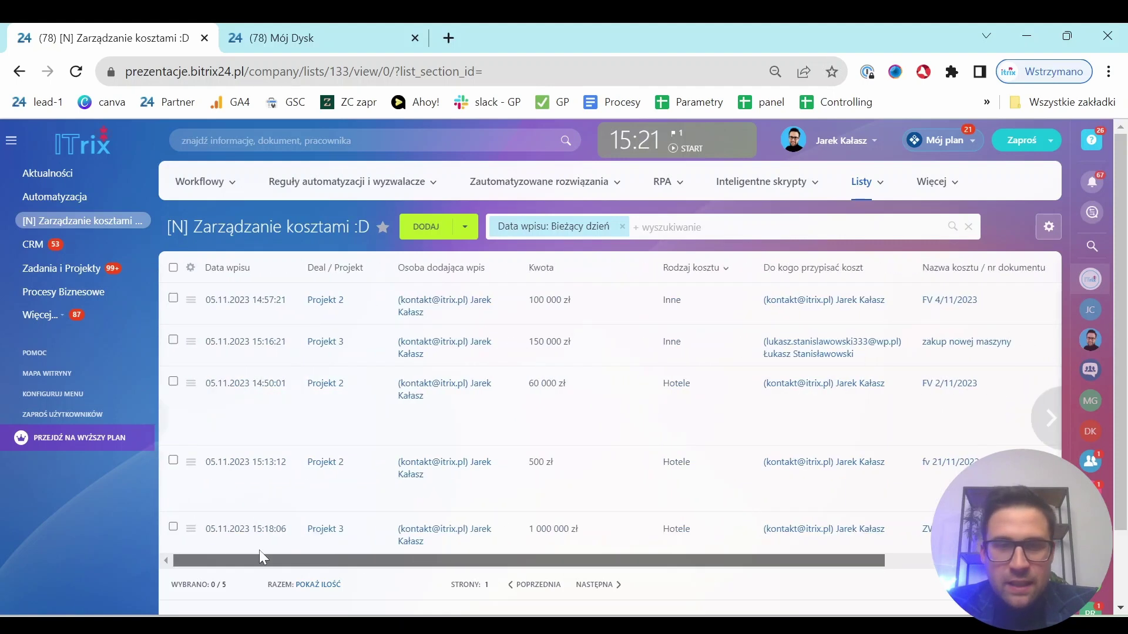
left_click(682, 231)
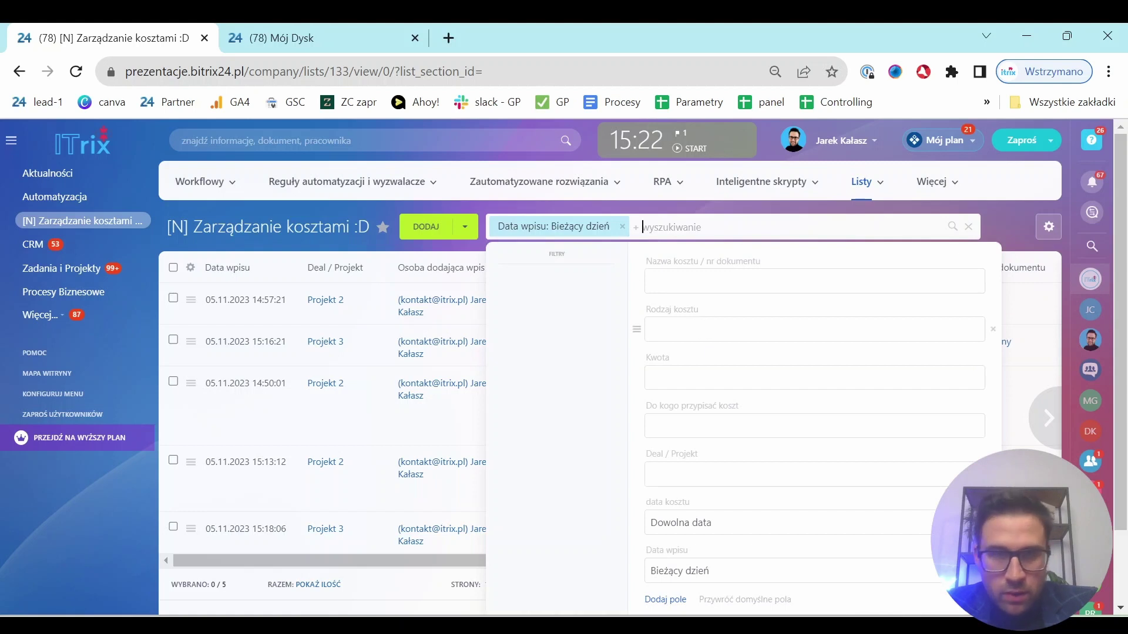
scroll(676, 447, "down", 2)
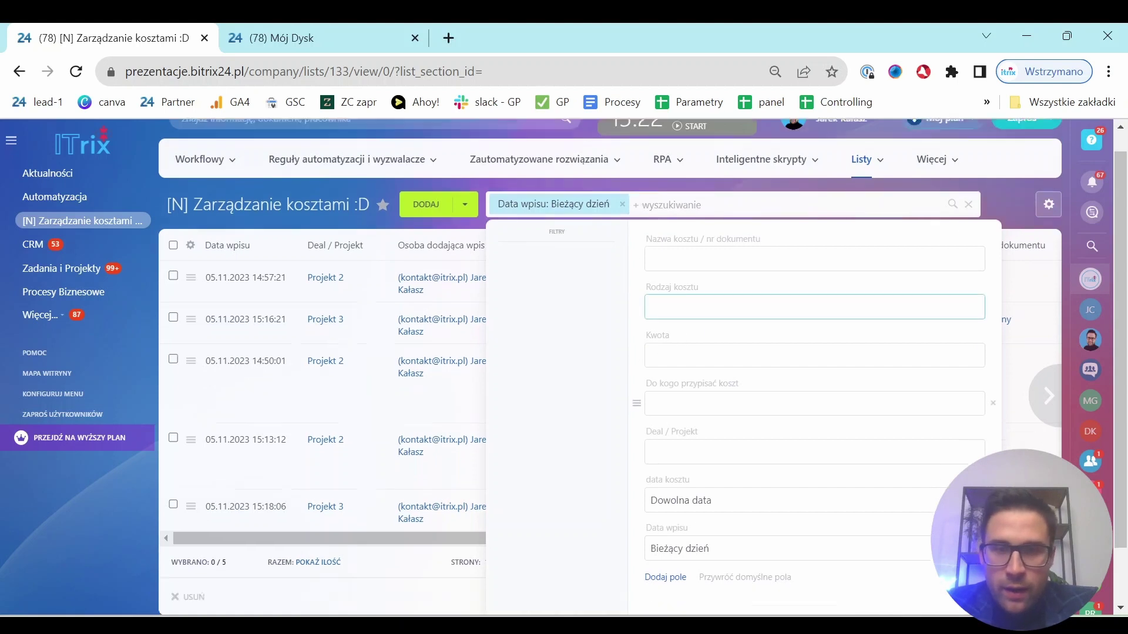
left_click(702, 388)
left_click(632, 387)
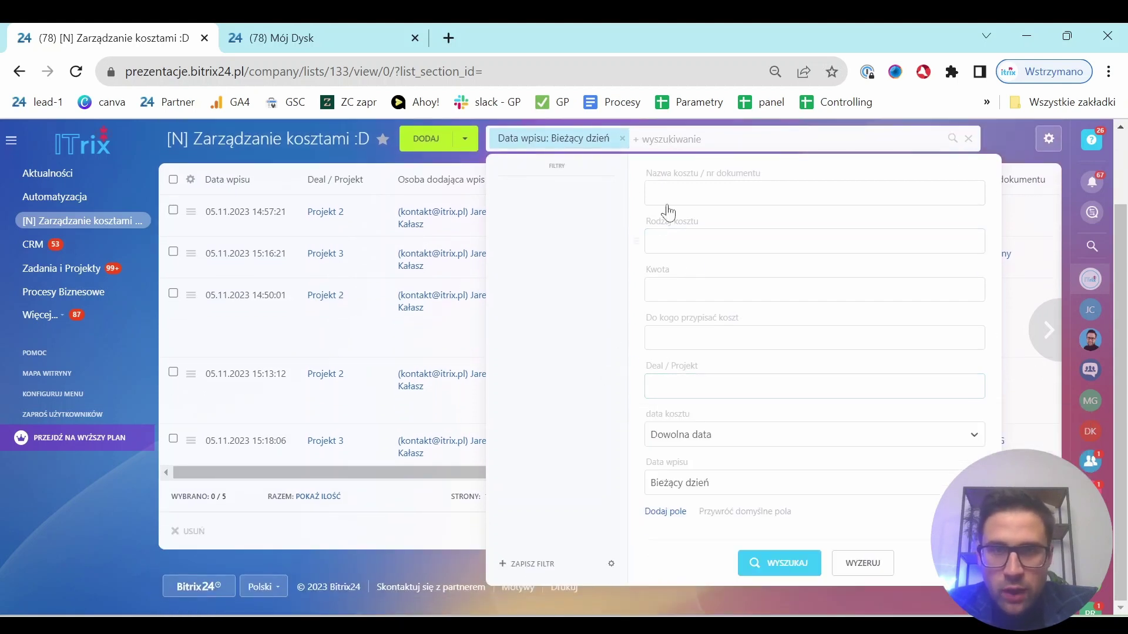
left_click(684, 450)
left_click(591, 403)
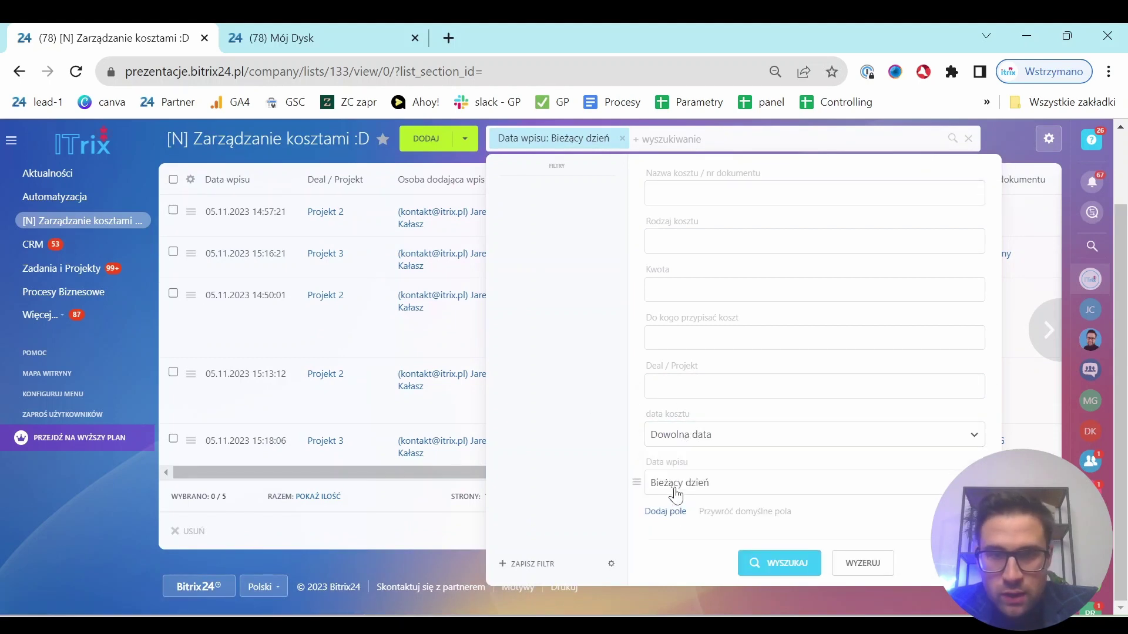
left_click(672, 513)
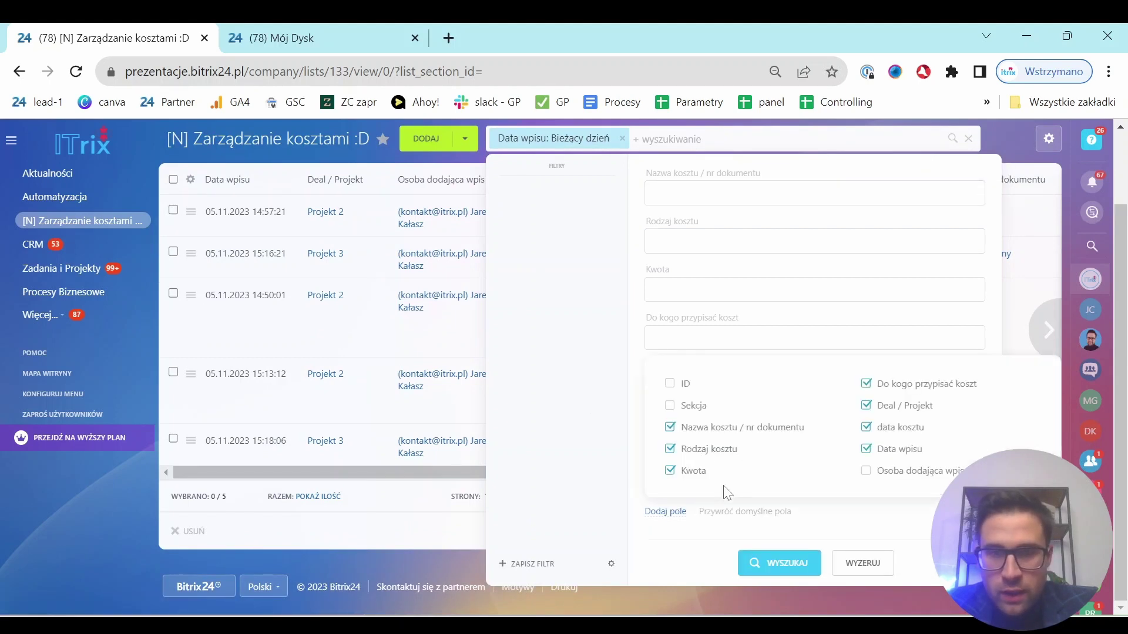
left_click(927, 475)
left_click(592, 403)
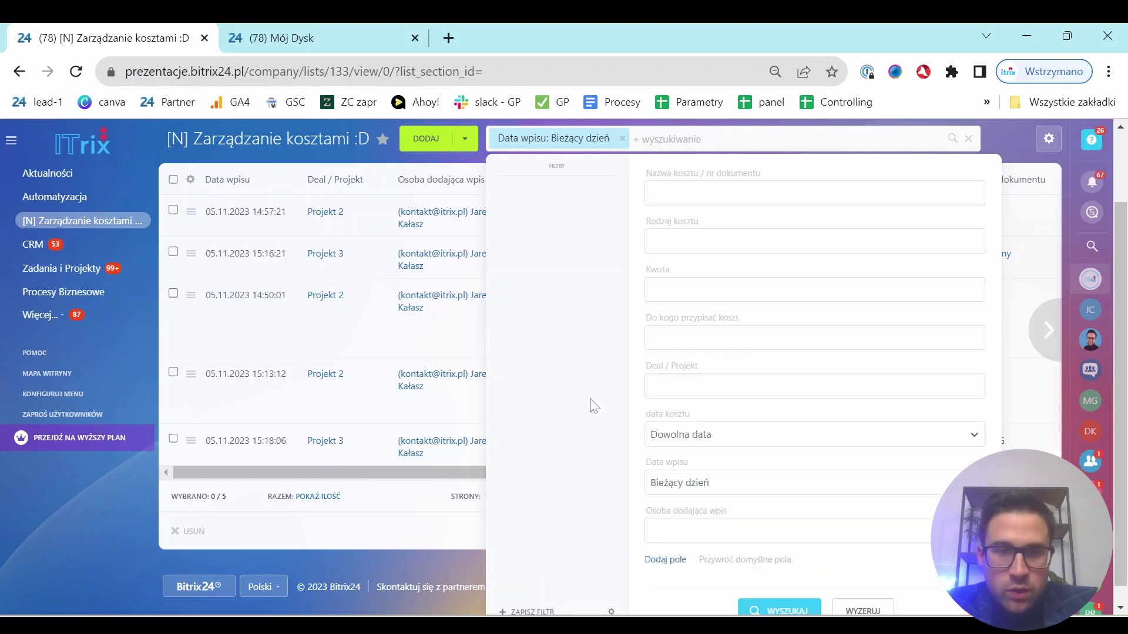
left_click(411, 520)
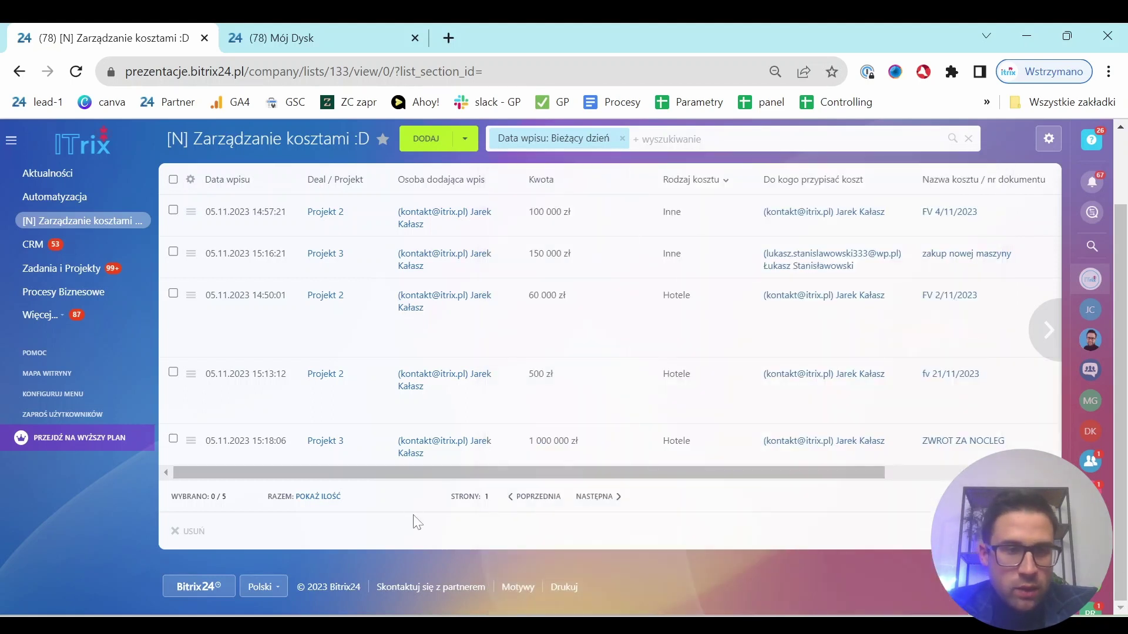
Look over the cost list's columns and open the list's settings options.
left_click_drag(419, 472, 656, 493)
left_click_drag(726, 495, 320, 470)
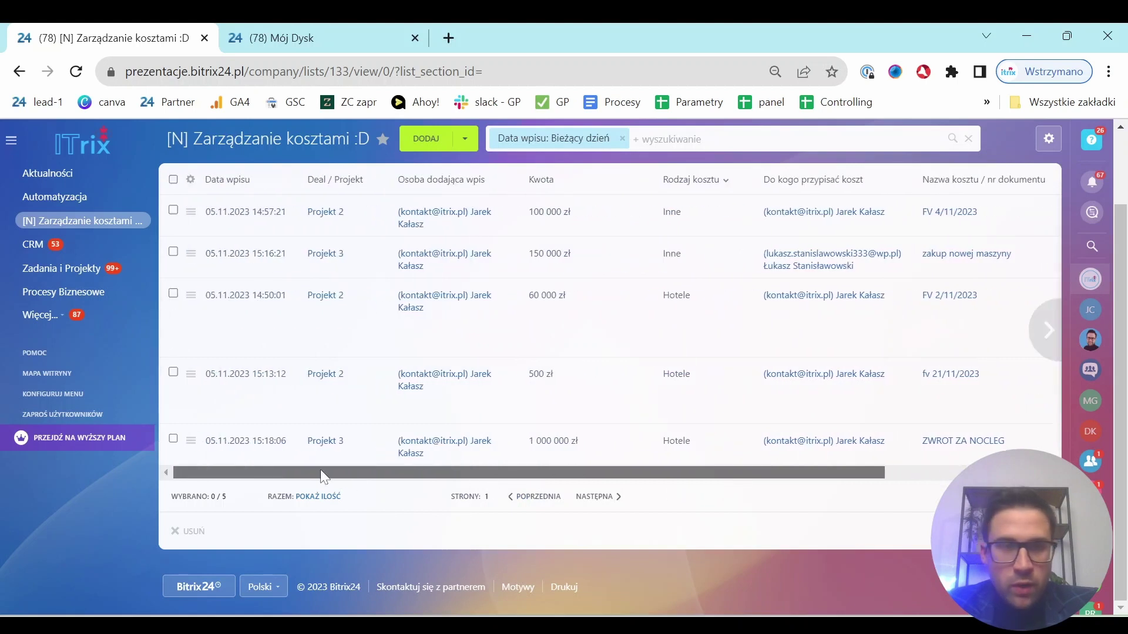
scroll(388, 416, "up", 2)
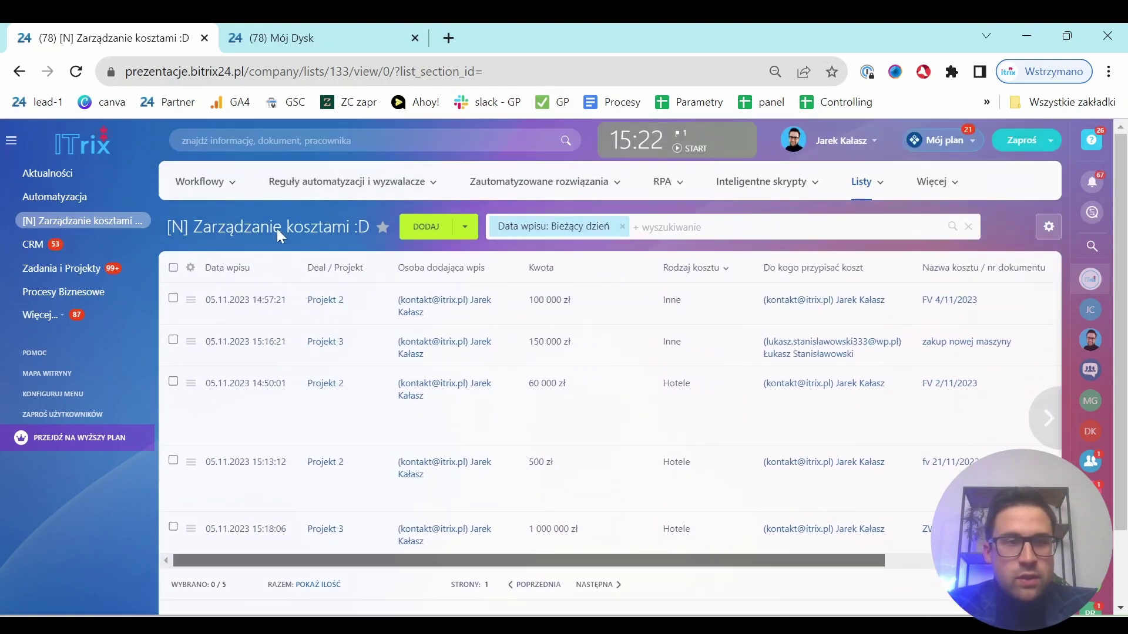
left_click(1048, 229)
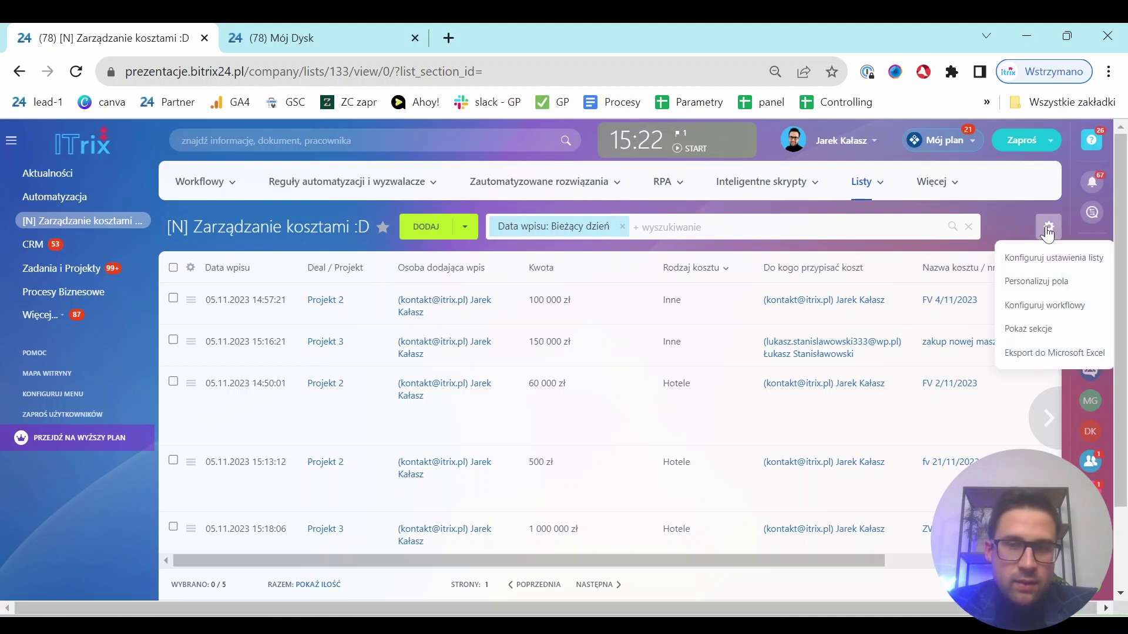